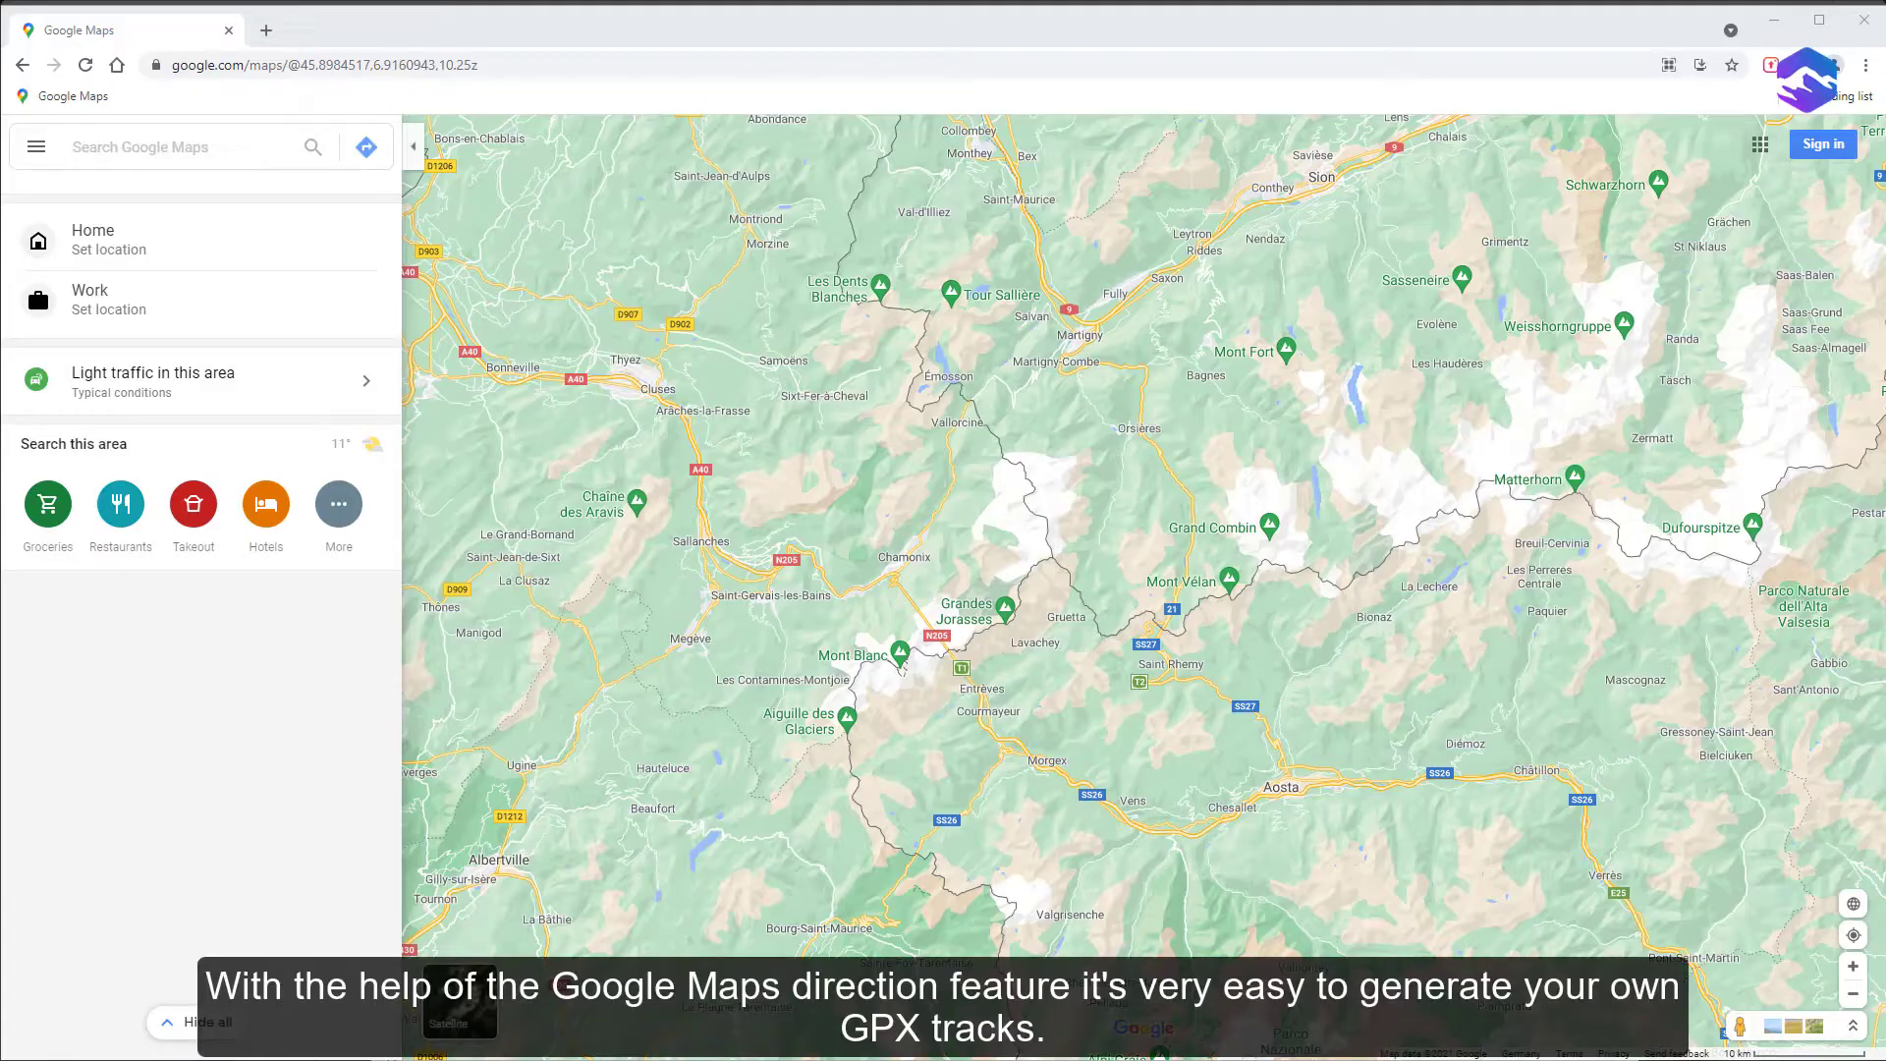
- Switch to satellite view and center the map on the parking beside Lac des Chavants
{"action": "left_click_drag", "start_coordinate": [864, 754], "coordinate": [997, 690]}
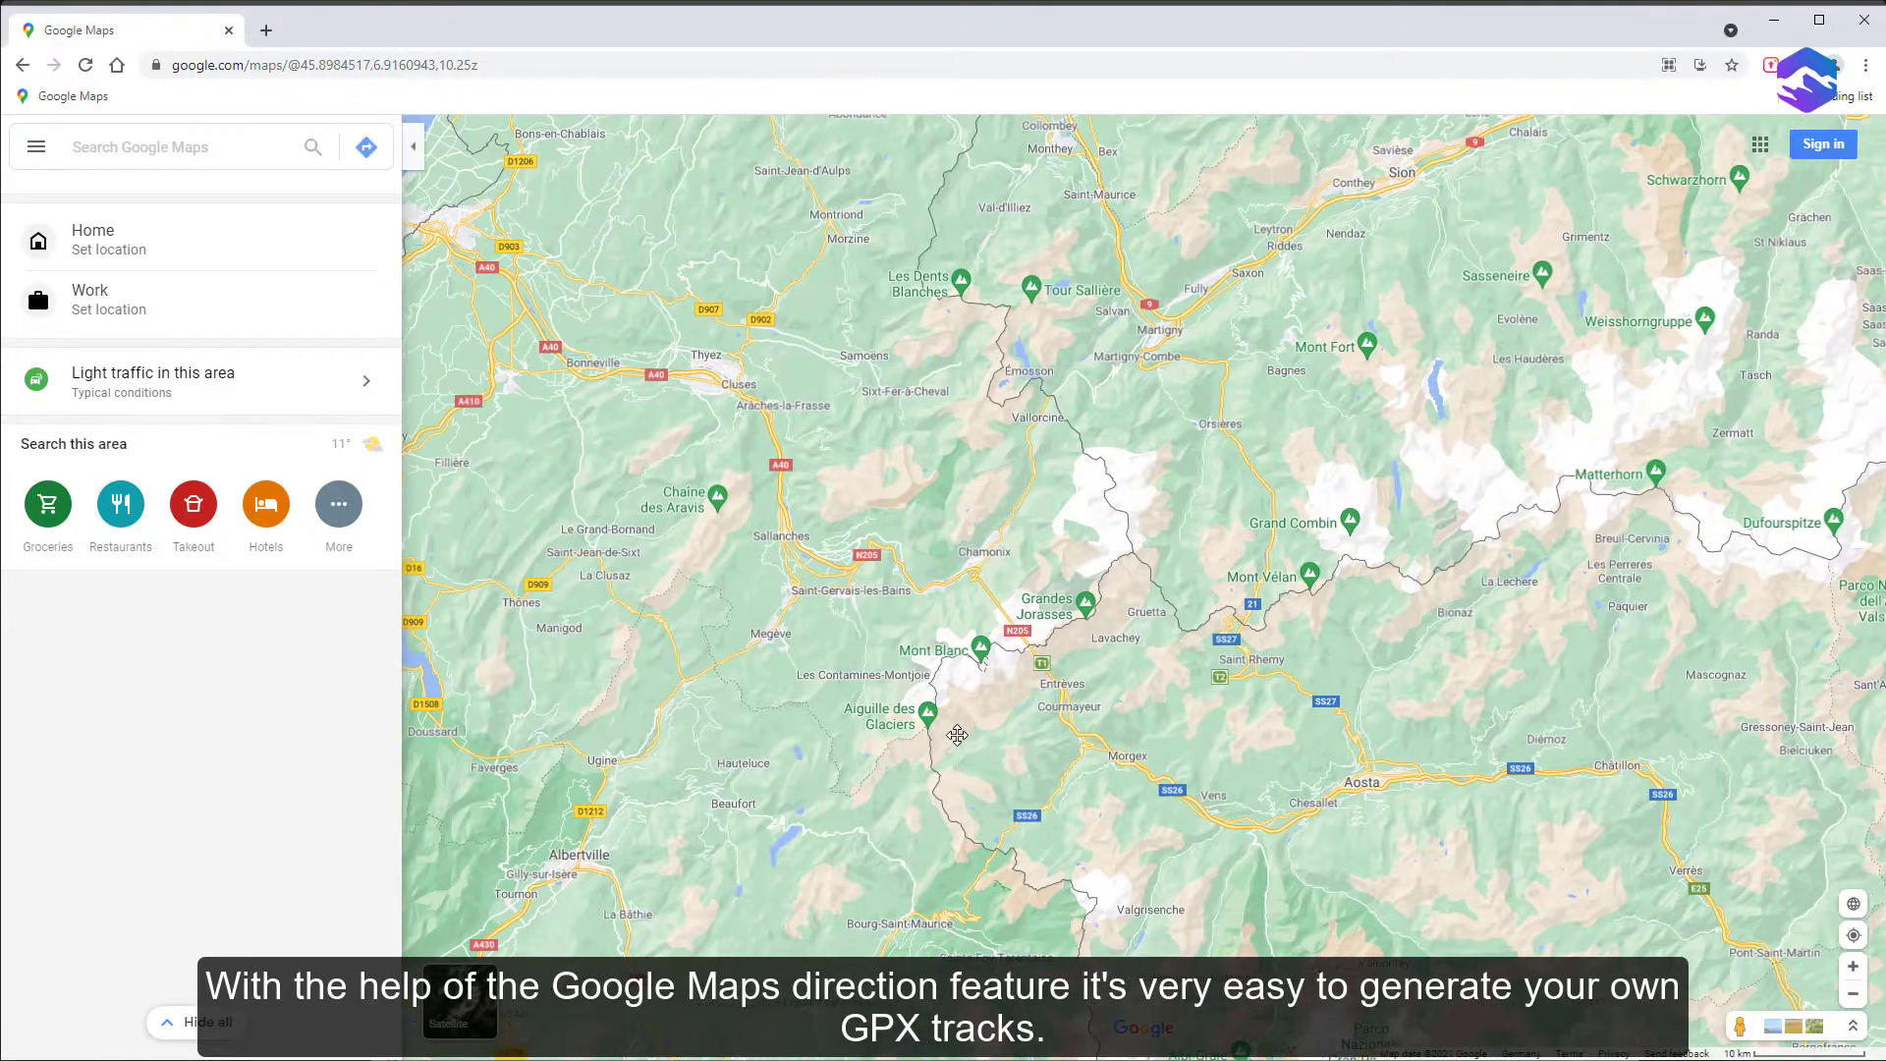
{"action": "scroll", "coordinate": [996, 690], "scroll_direction": "up", "scroll_amount": 2}
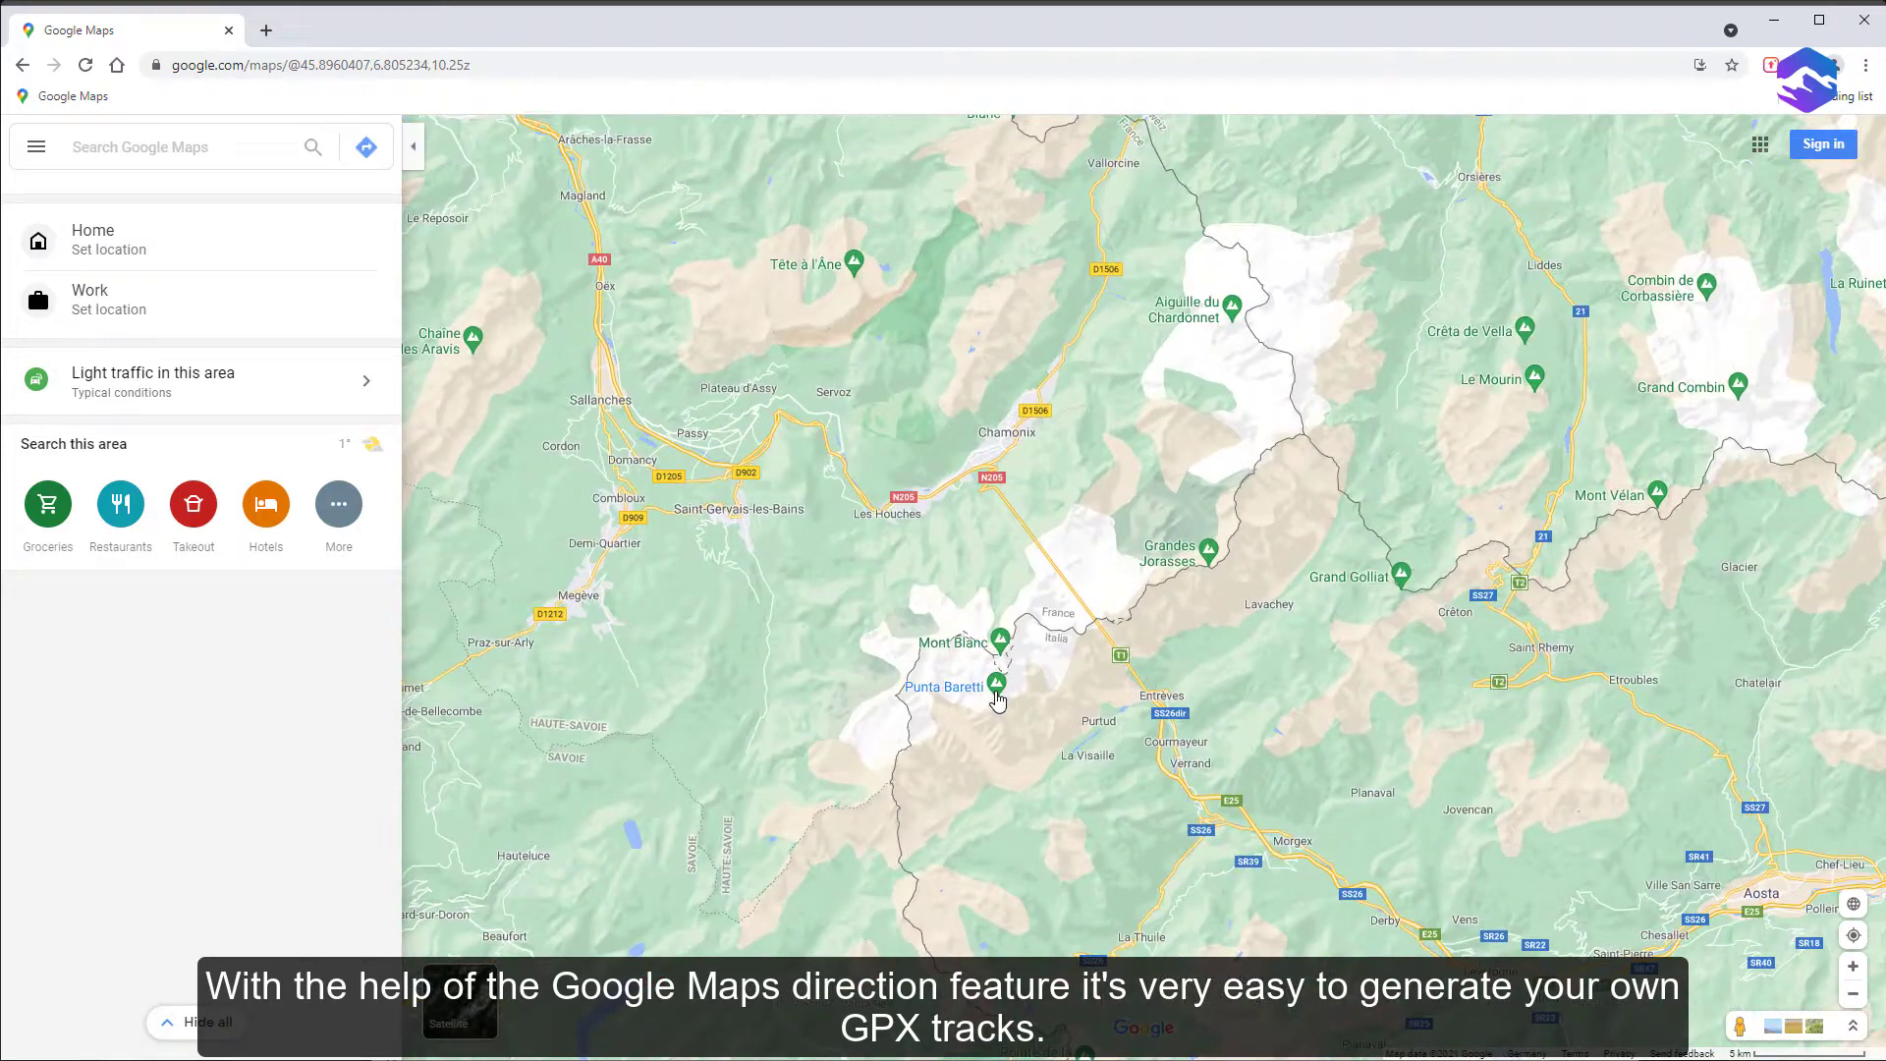
{"action": "scroll", "coordinate": [996, 689], "scroll_direction": "up", "scroll_amount": 1}
{"action": "mouse_move", "coordinate": [829, 579]}
{"action": "left_mouse_down"}
{"action": "mouse_move", "coordinate": [885, 653]}
{"action": "mouse_move", "coordinate": [883, 685]}
{"action": "left_mouse_up"}
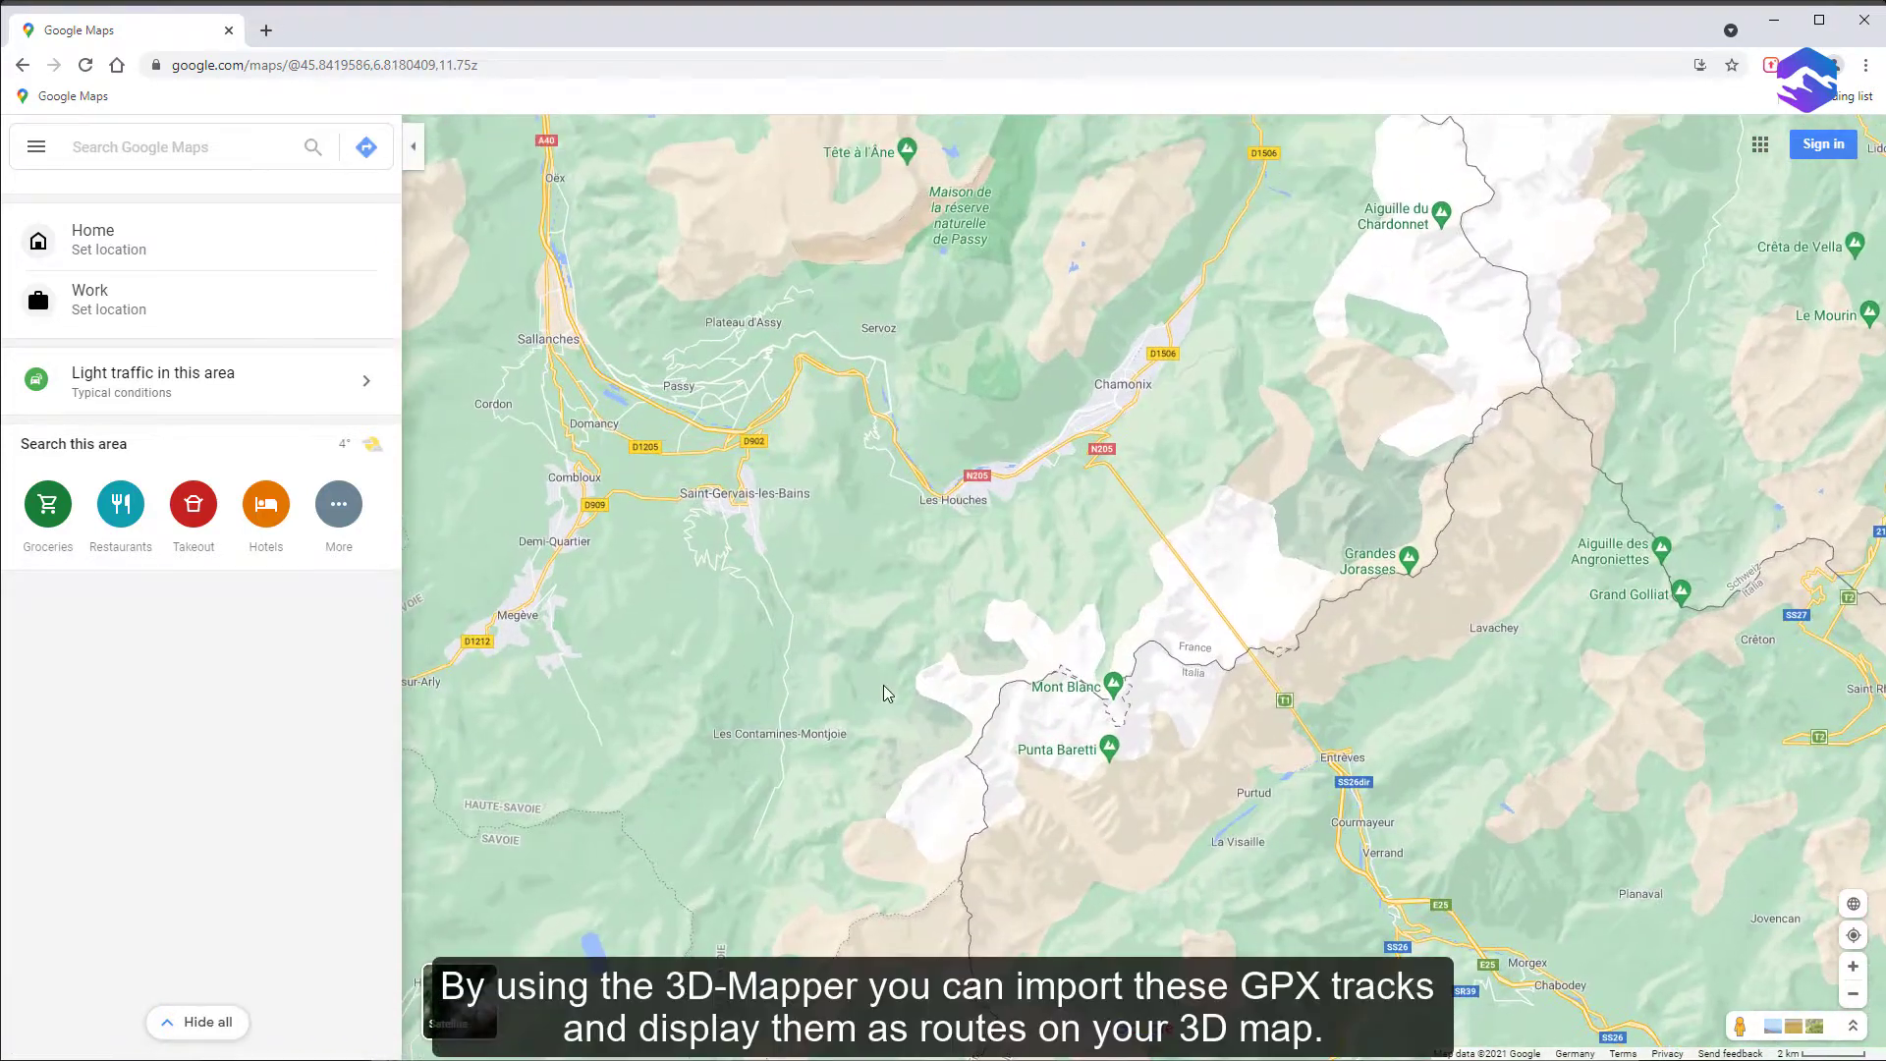
{"action": "scroll", "coordinate": [992, 791], "scroll_direction": "up", "scroll_amount": 1}
{"action": "scroll", "coordinate": [994, 790], "scroll_direction": "up", "scroll_amount": 1}
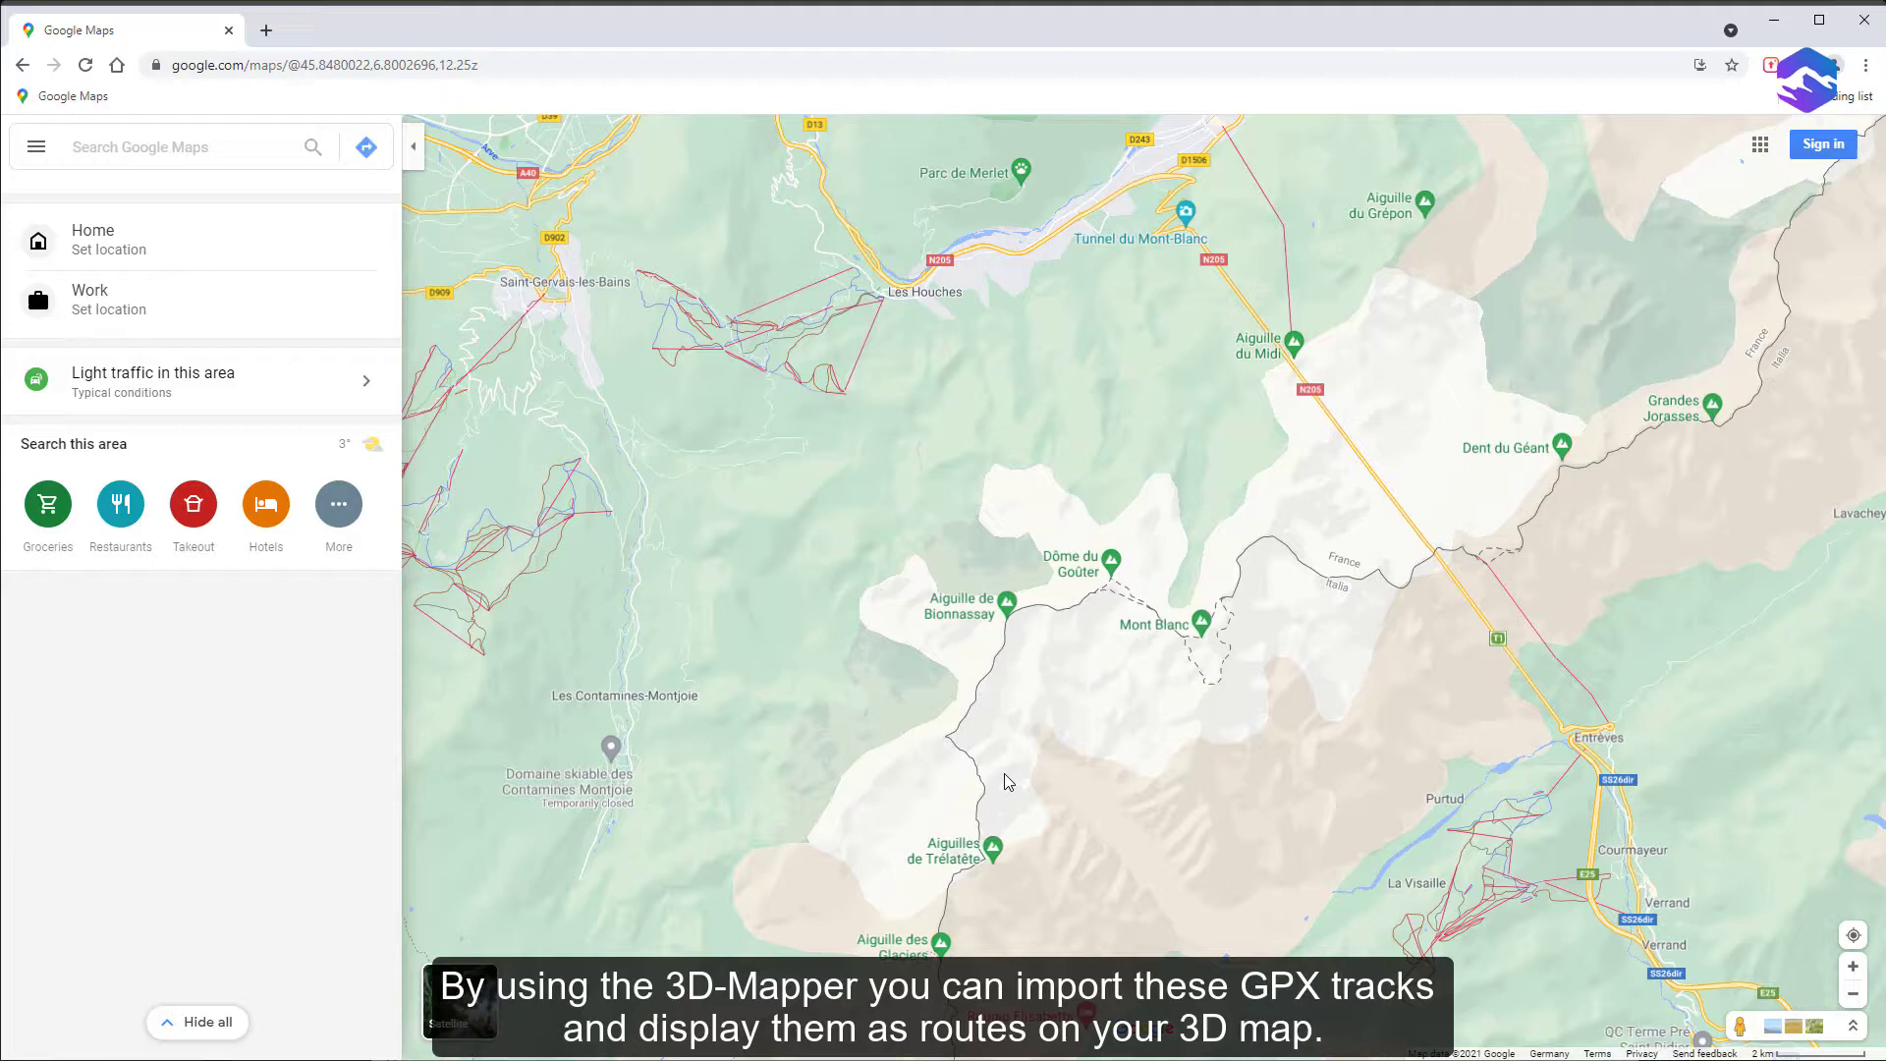
{"action": "left_click_drag", "start_coordinate": [857, 140], "coordinate": [930, 360]}
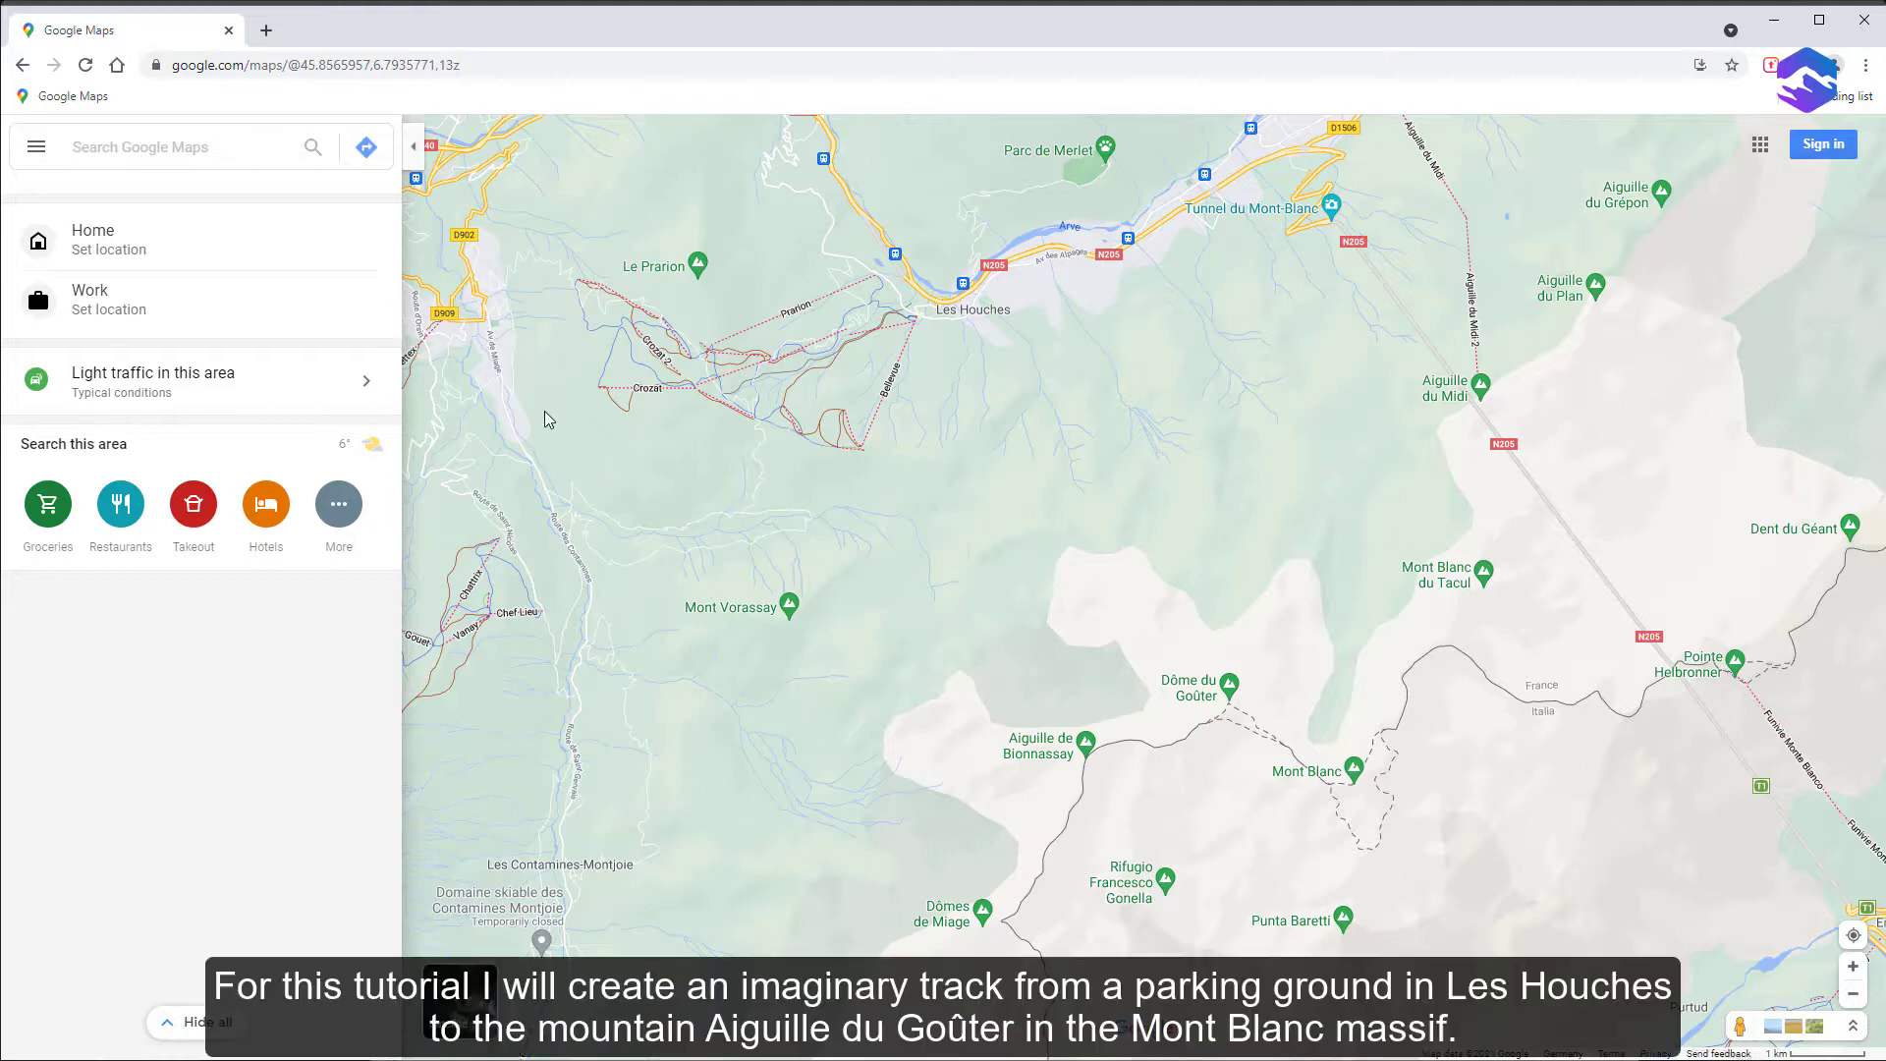
{"action": "left_click", "coordinate": [461, 1005]}
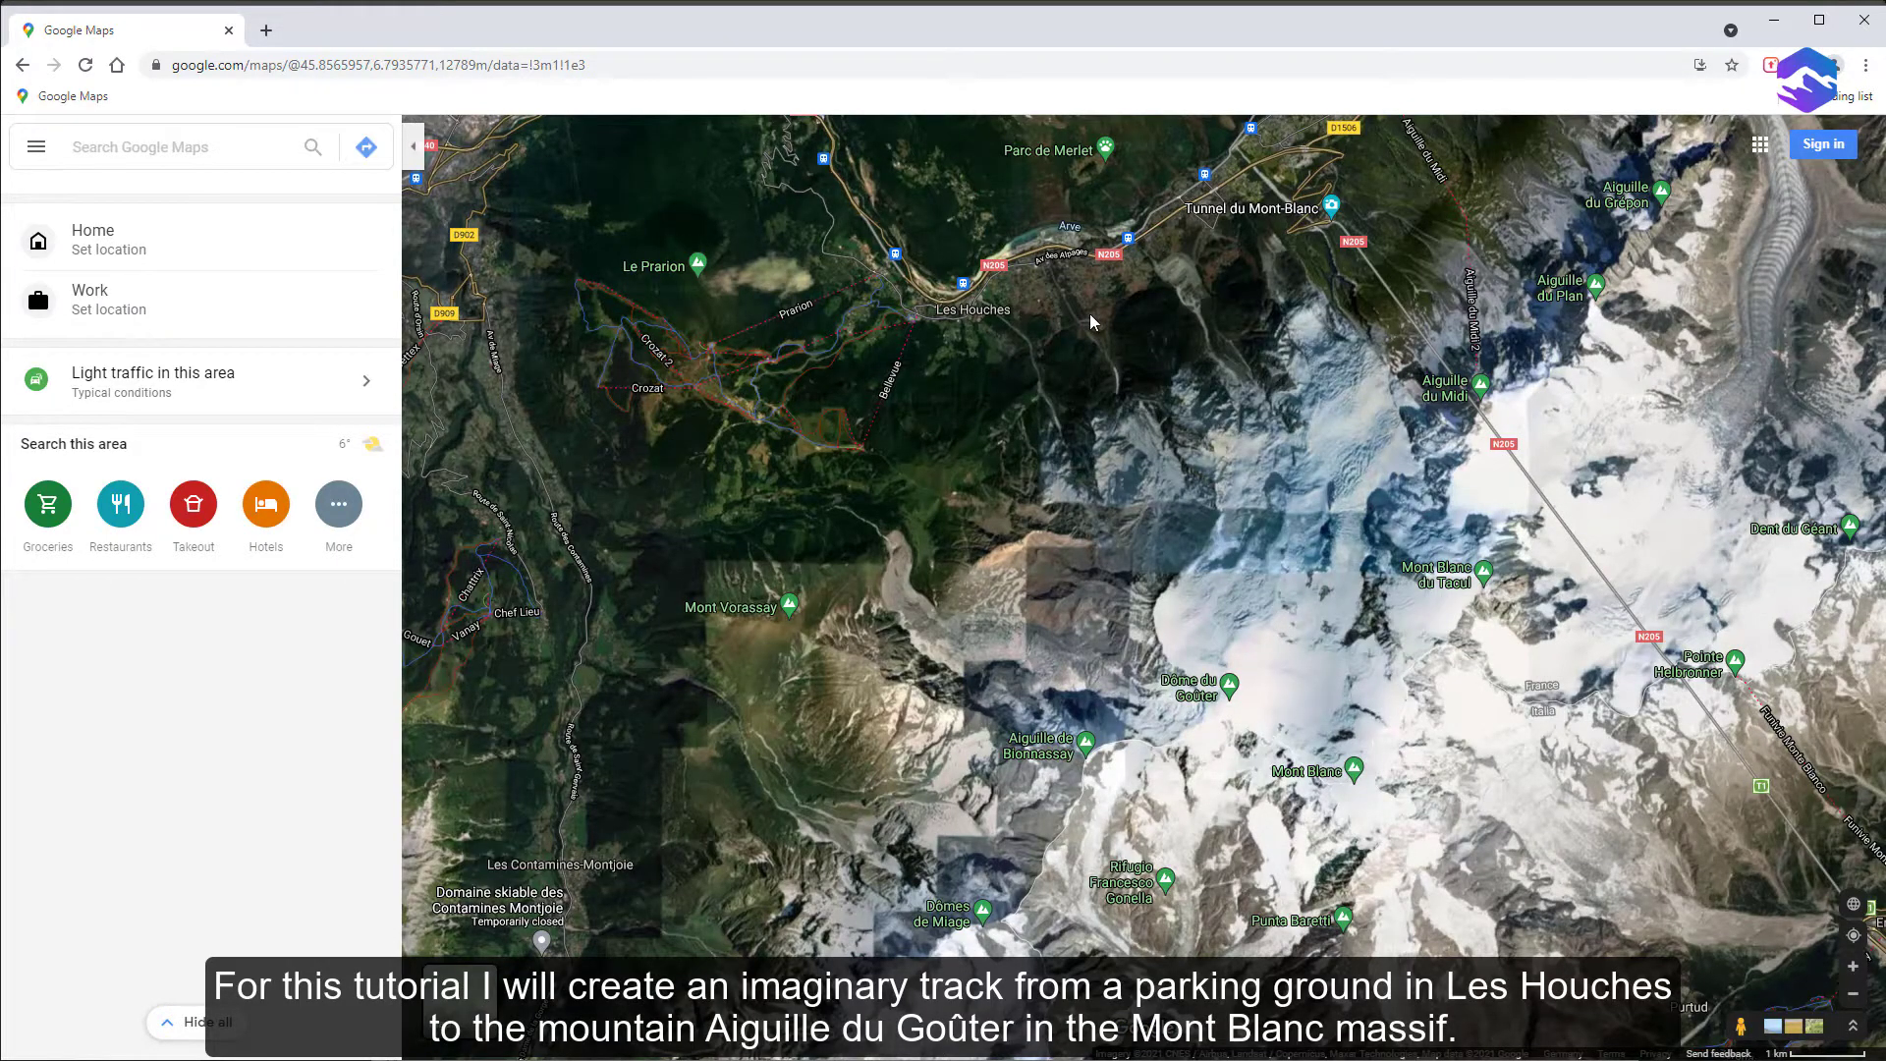
{"action": "scroll", "coordinate": [1033, 500], "scroll_direction": "up", "scroll_amount": 5}
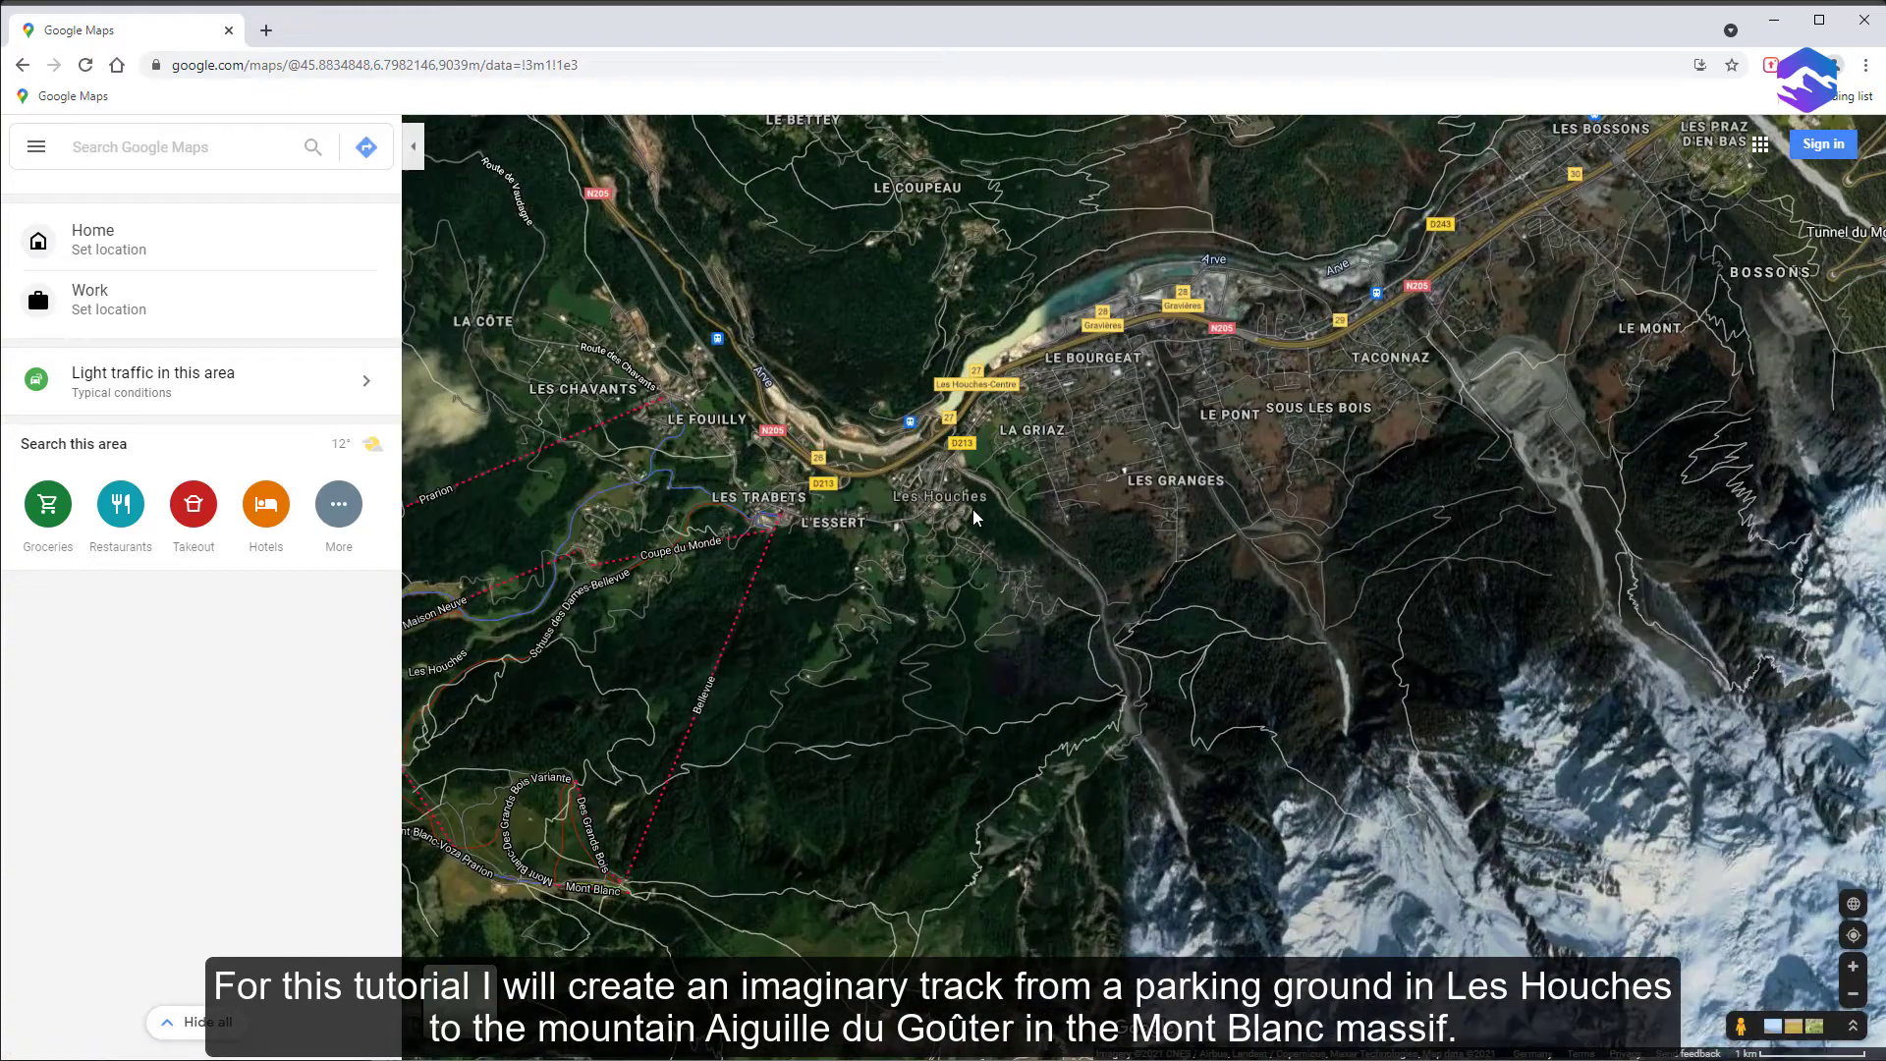
{"action": "scroll", "coordinate": [972, 508], "scroll_direction": "up", "scroll_amount": 2}
{"action": "scroll", "coordinate": [958, 493], "scroll_direction": "up", "scroll_amount": 1}
{"action": "scroll", "coordinate": [871, 517], "scroll_direction": "up", "scroll_amount": 1}
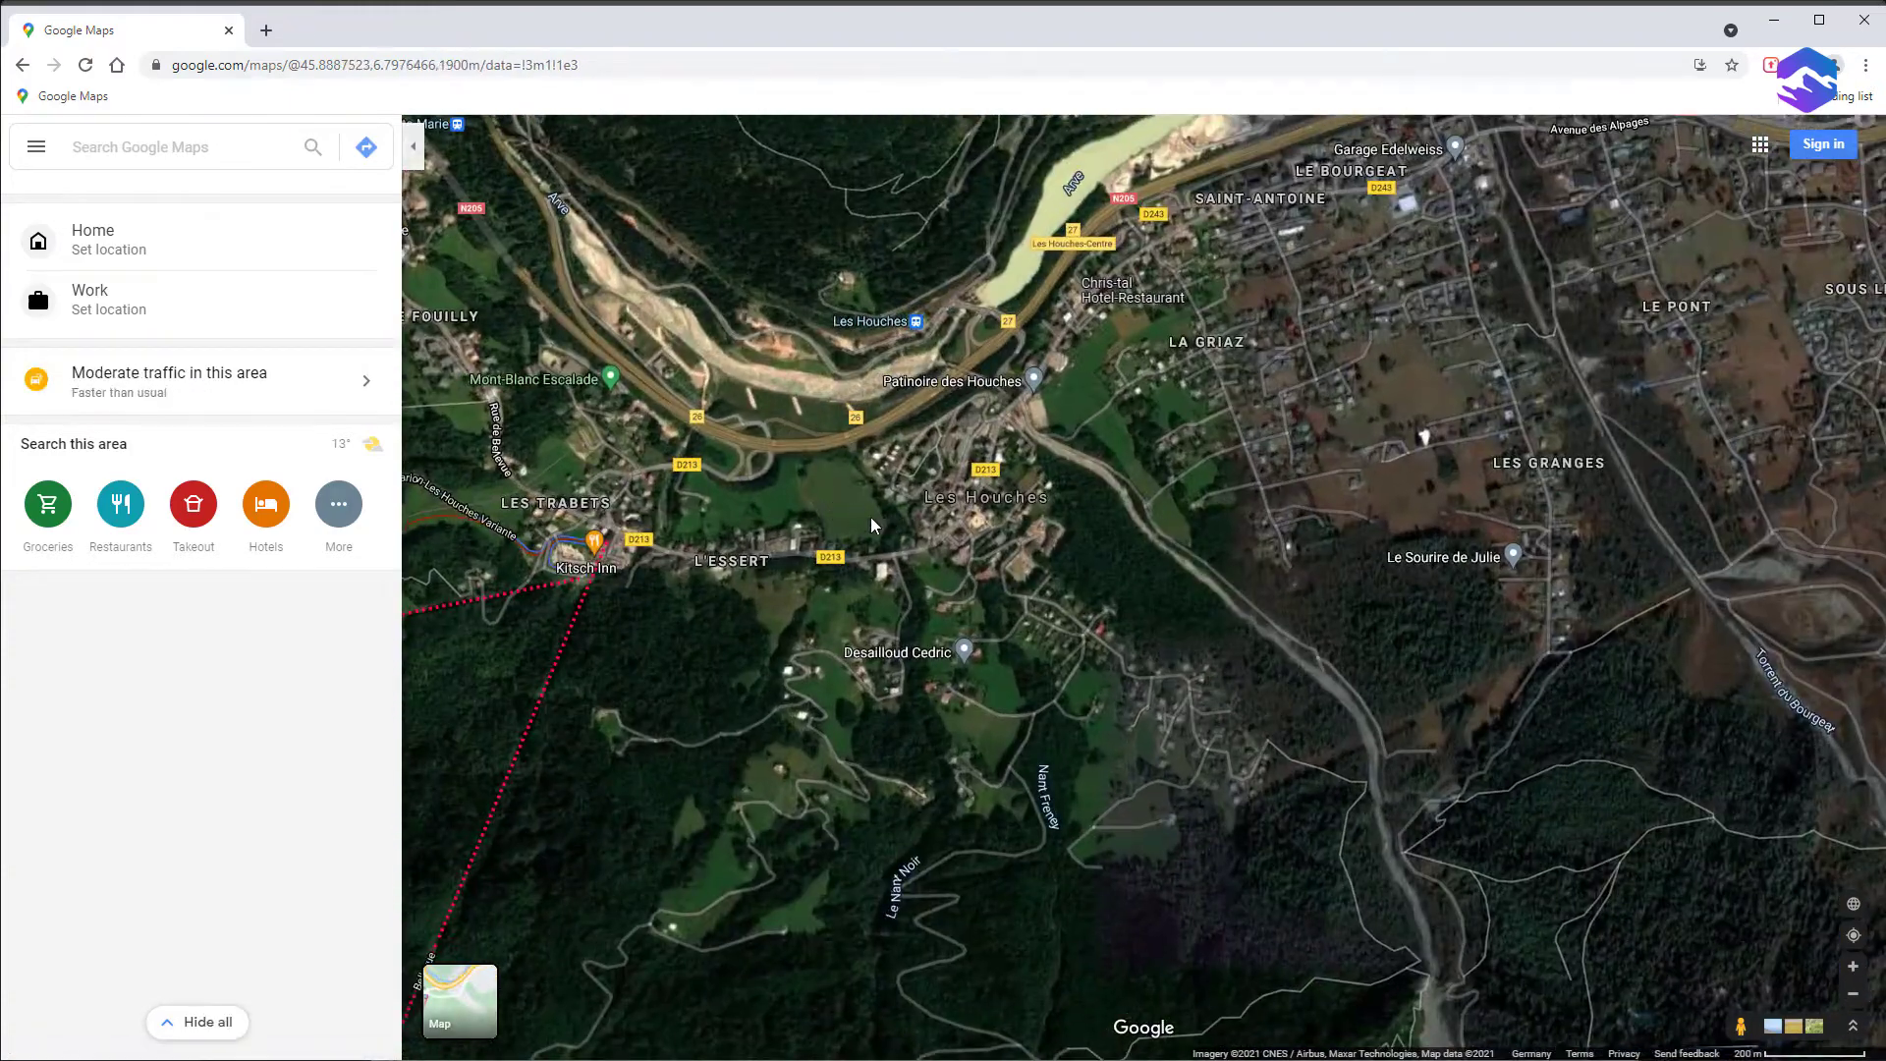
{"action": "left_click_drag", "start_coordinate": [870, 518], "coordinate": [1432, 650]}
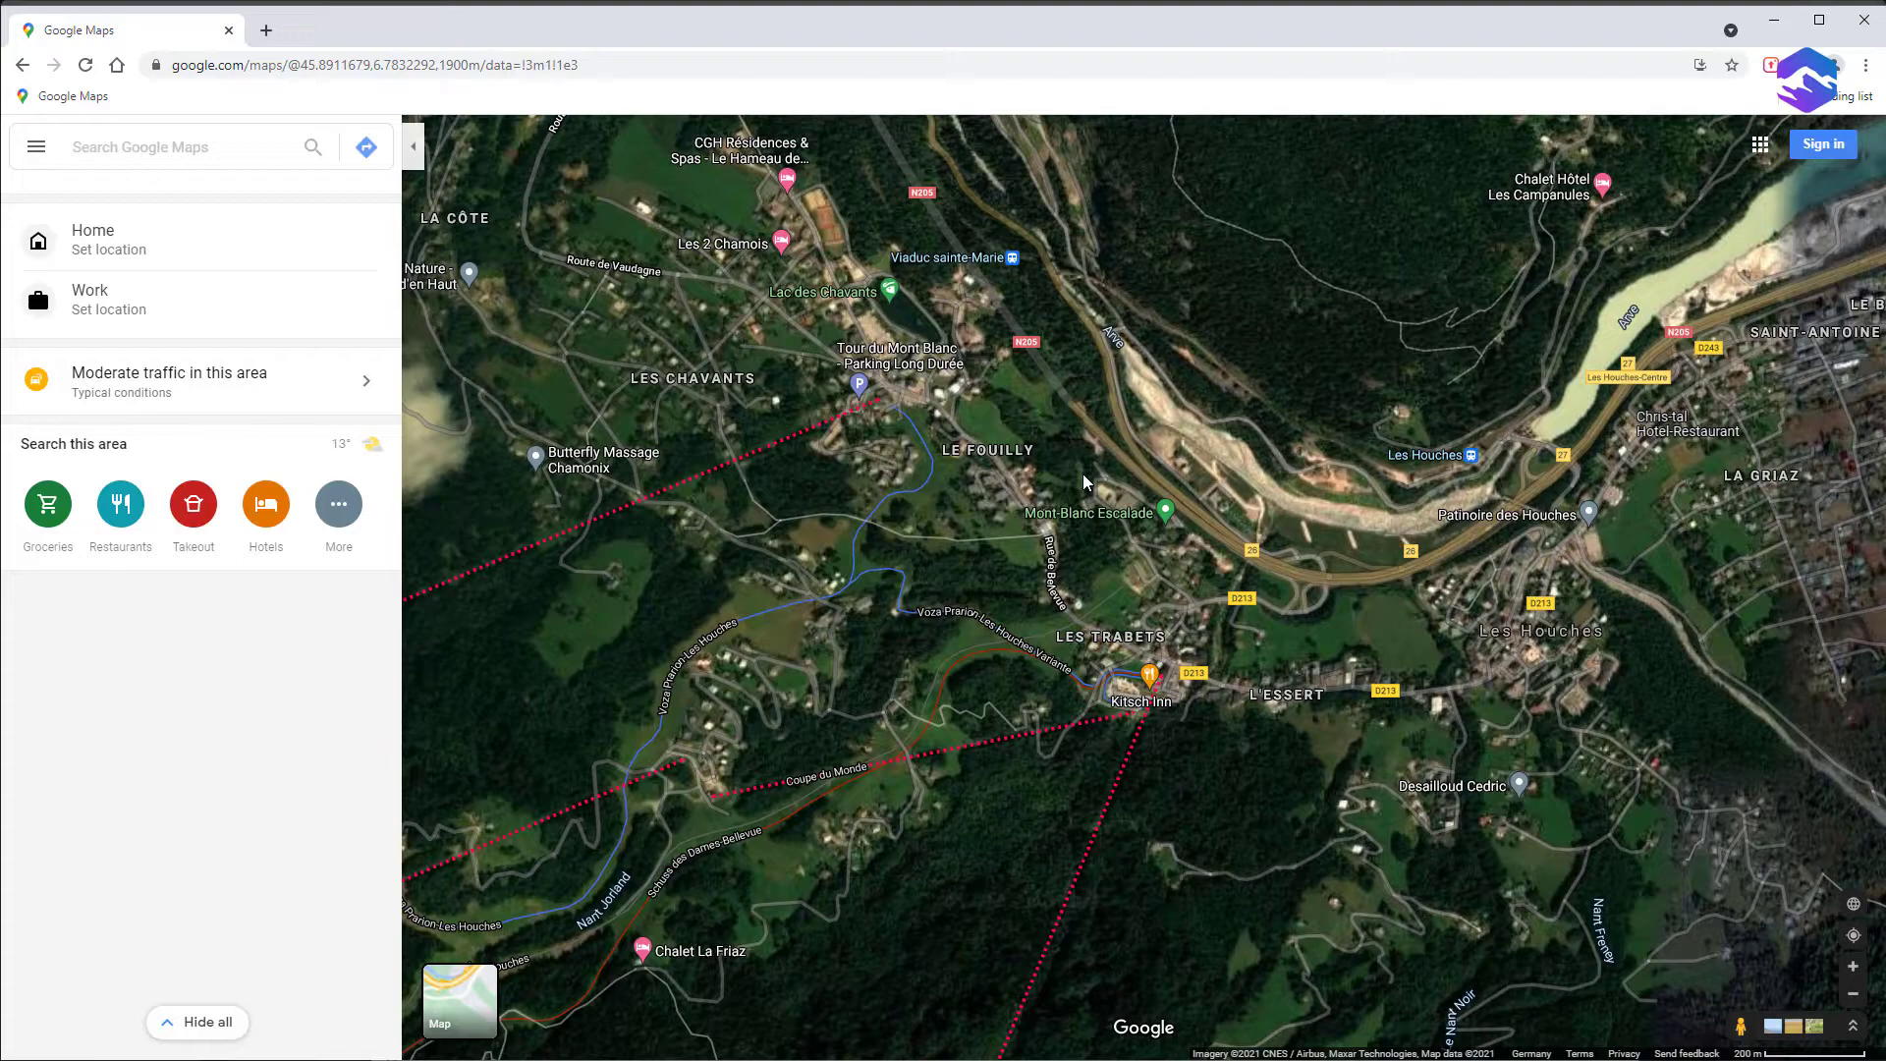
{"action": "scroll", "coordinate": [1015, 419], "scroll_direction": "up", "scroll_amount": 1}
{"action": "scroll", "coordinate": [692, 269], "scroll_direction": "up", "scroll_amount": 2}
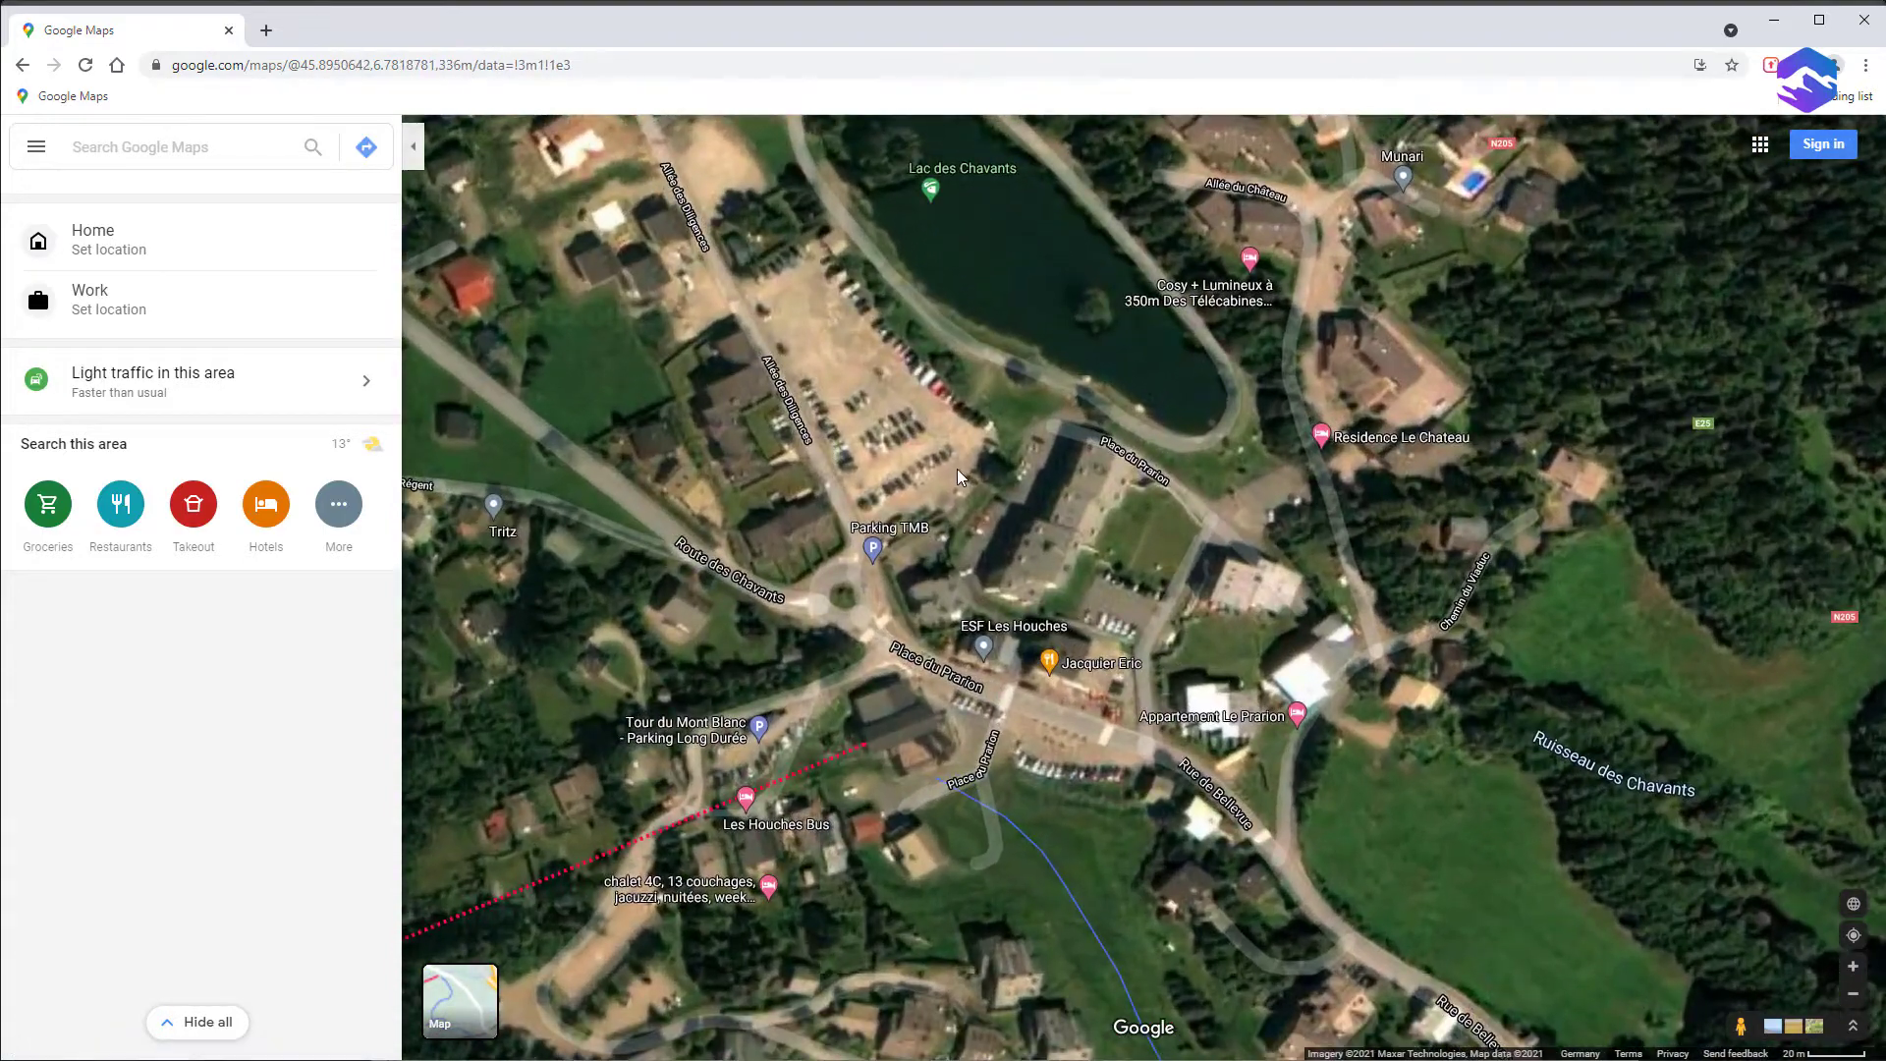
{"action": "left_click_drag", "start_coordinate": [957, 469], "coordinate": [957, 557]}
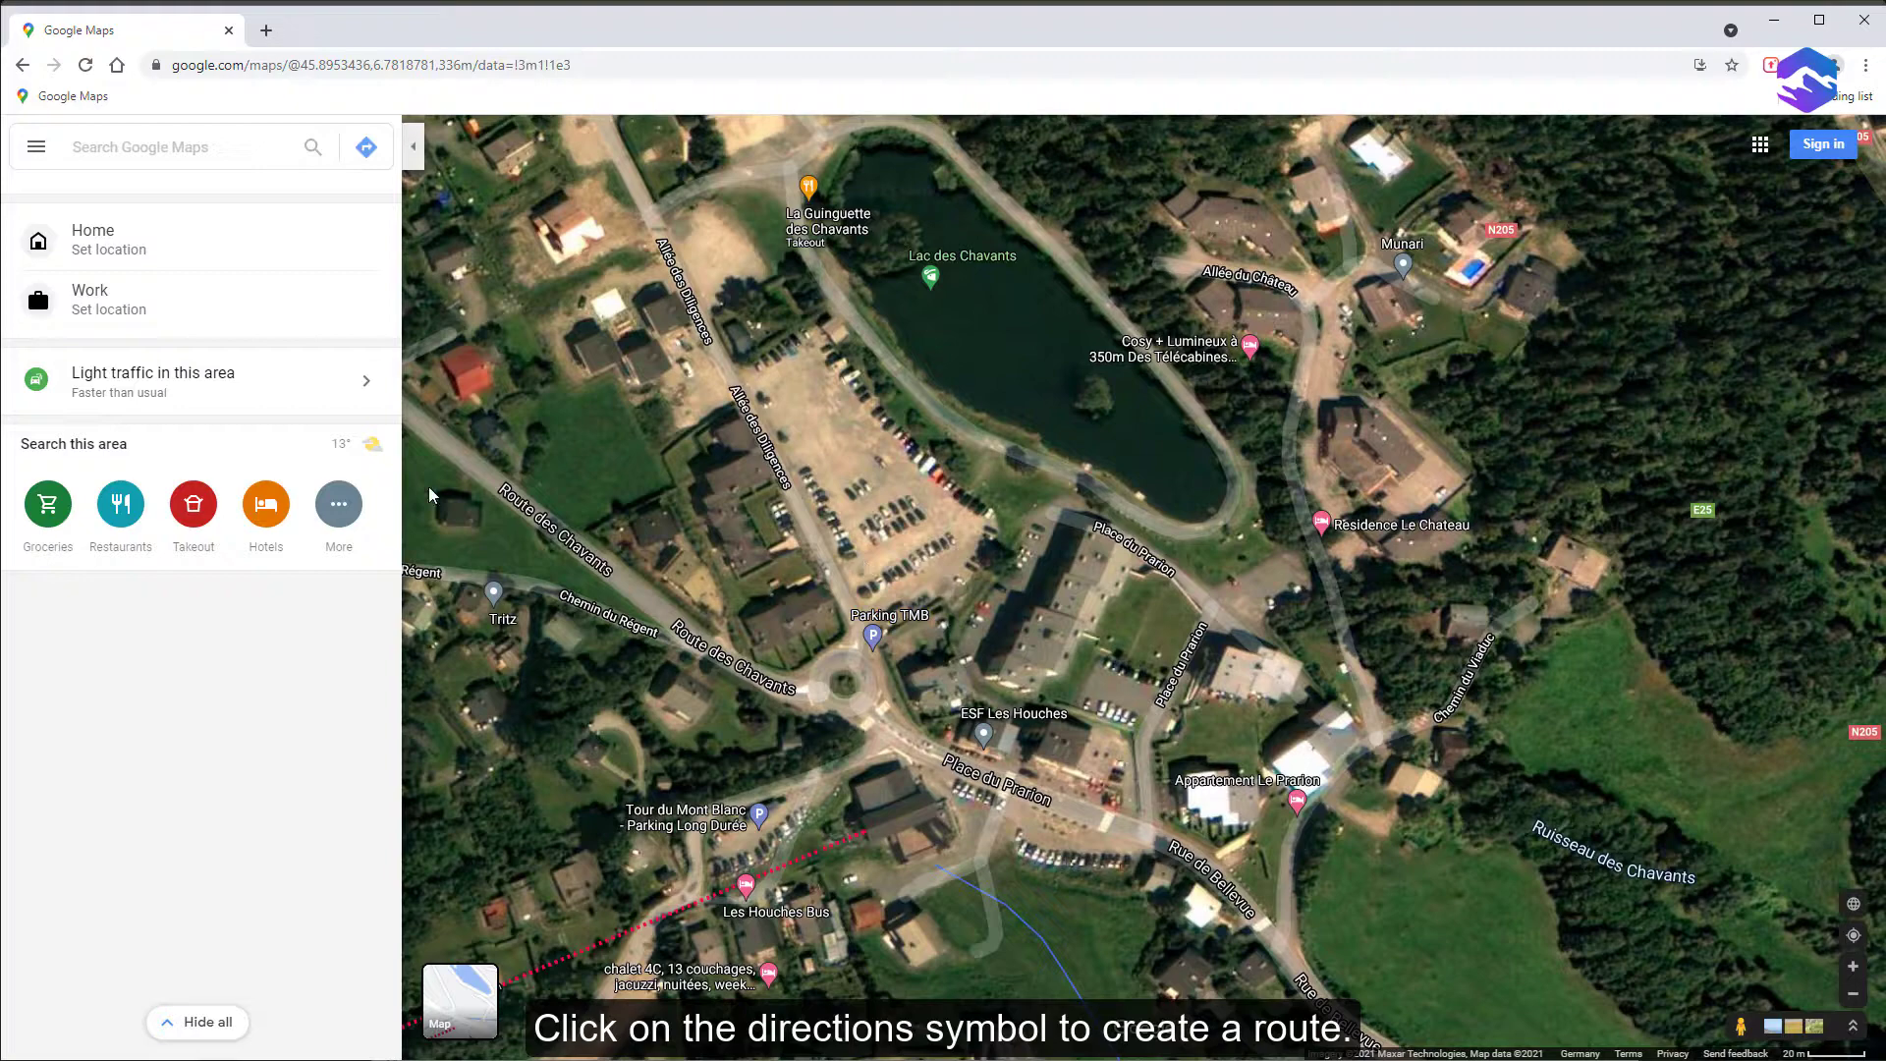
- Start walking directions from the parking by Lac des Chavants
{"action": "left_click", "coordinate": [365, 149]}
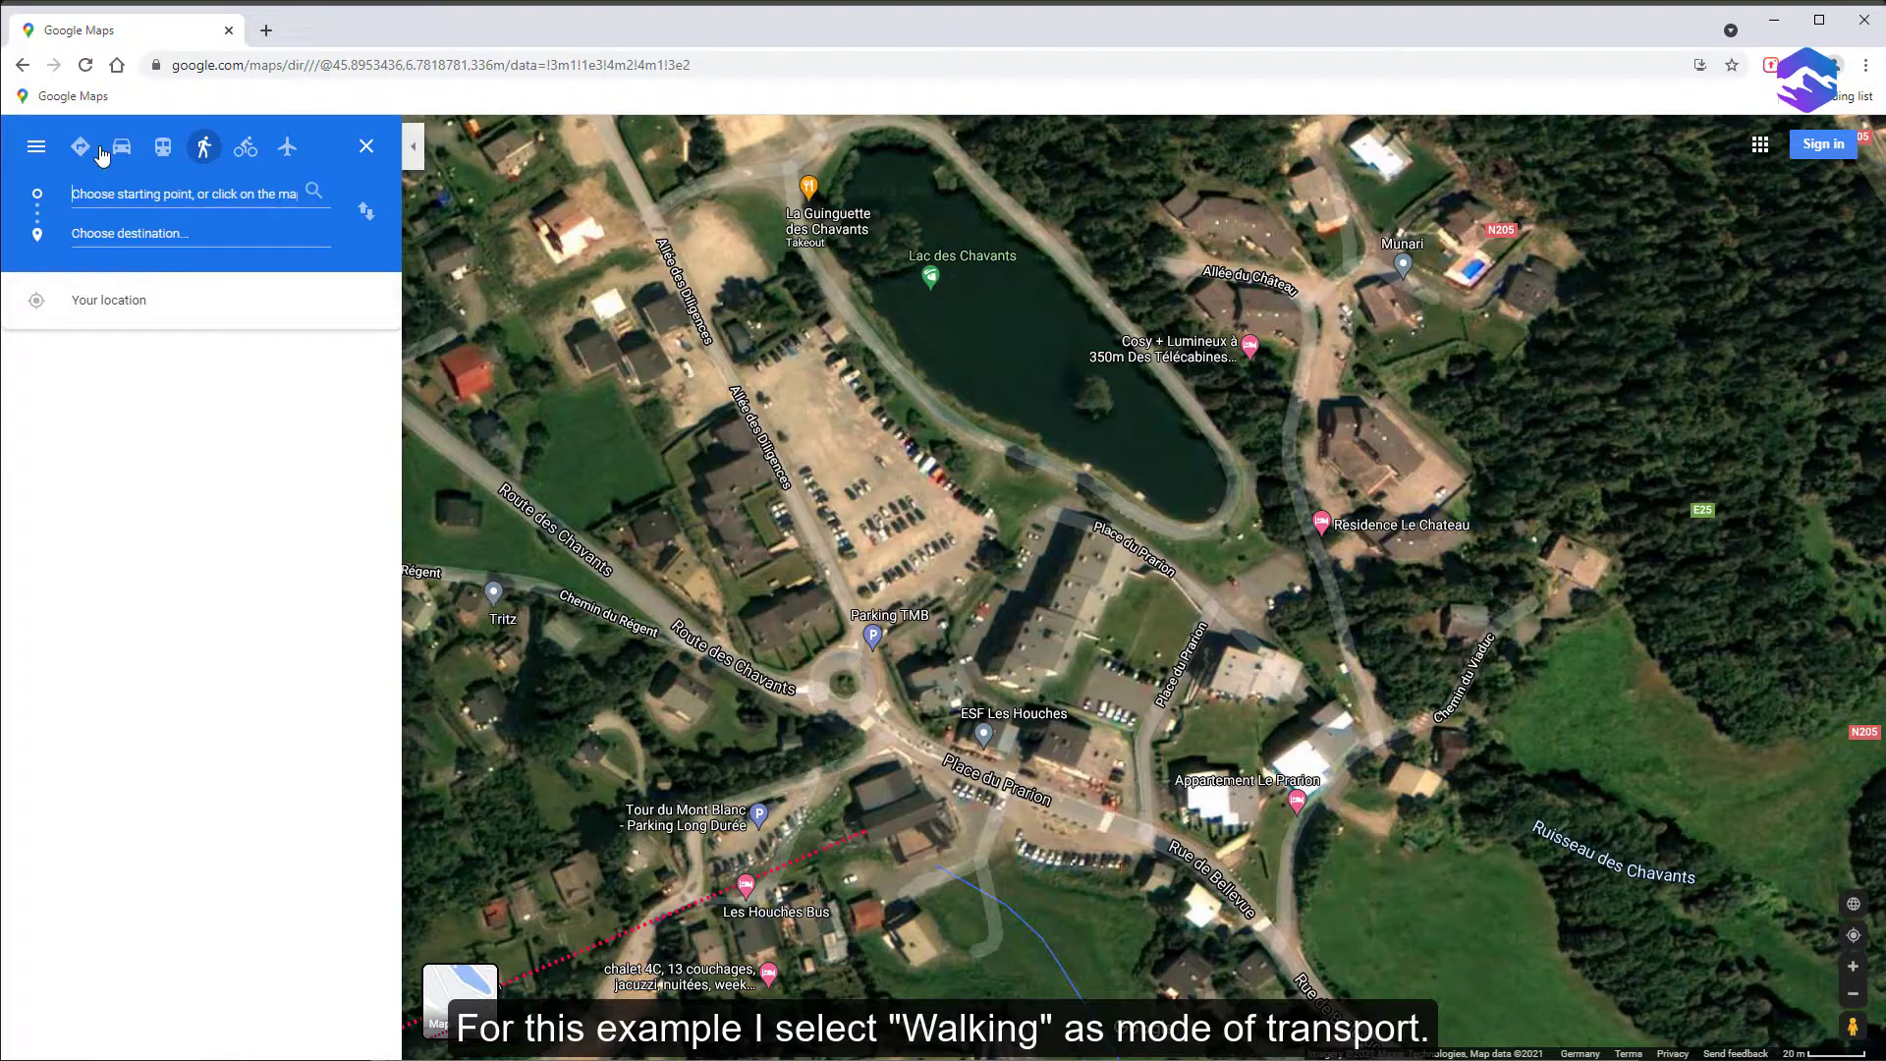
{"action": "left_click", "coordinate": [204, 149]}
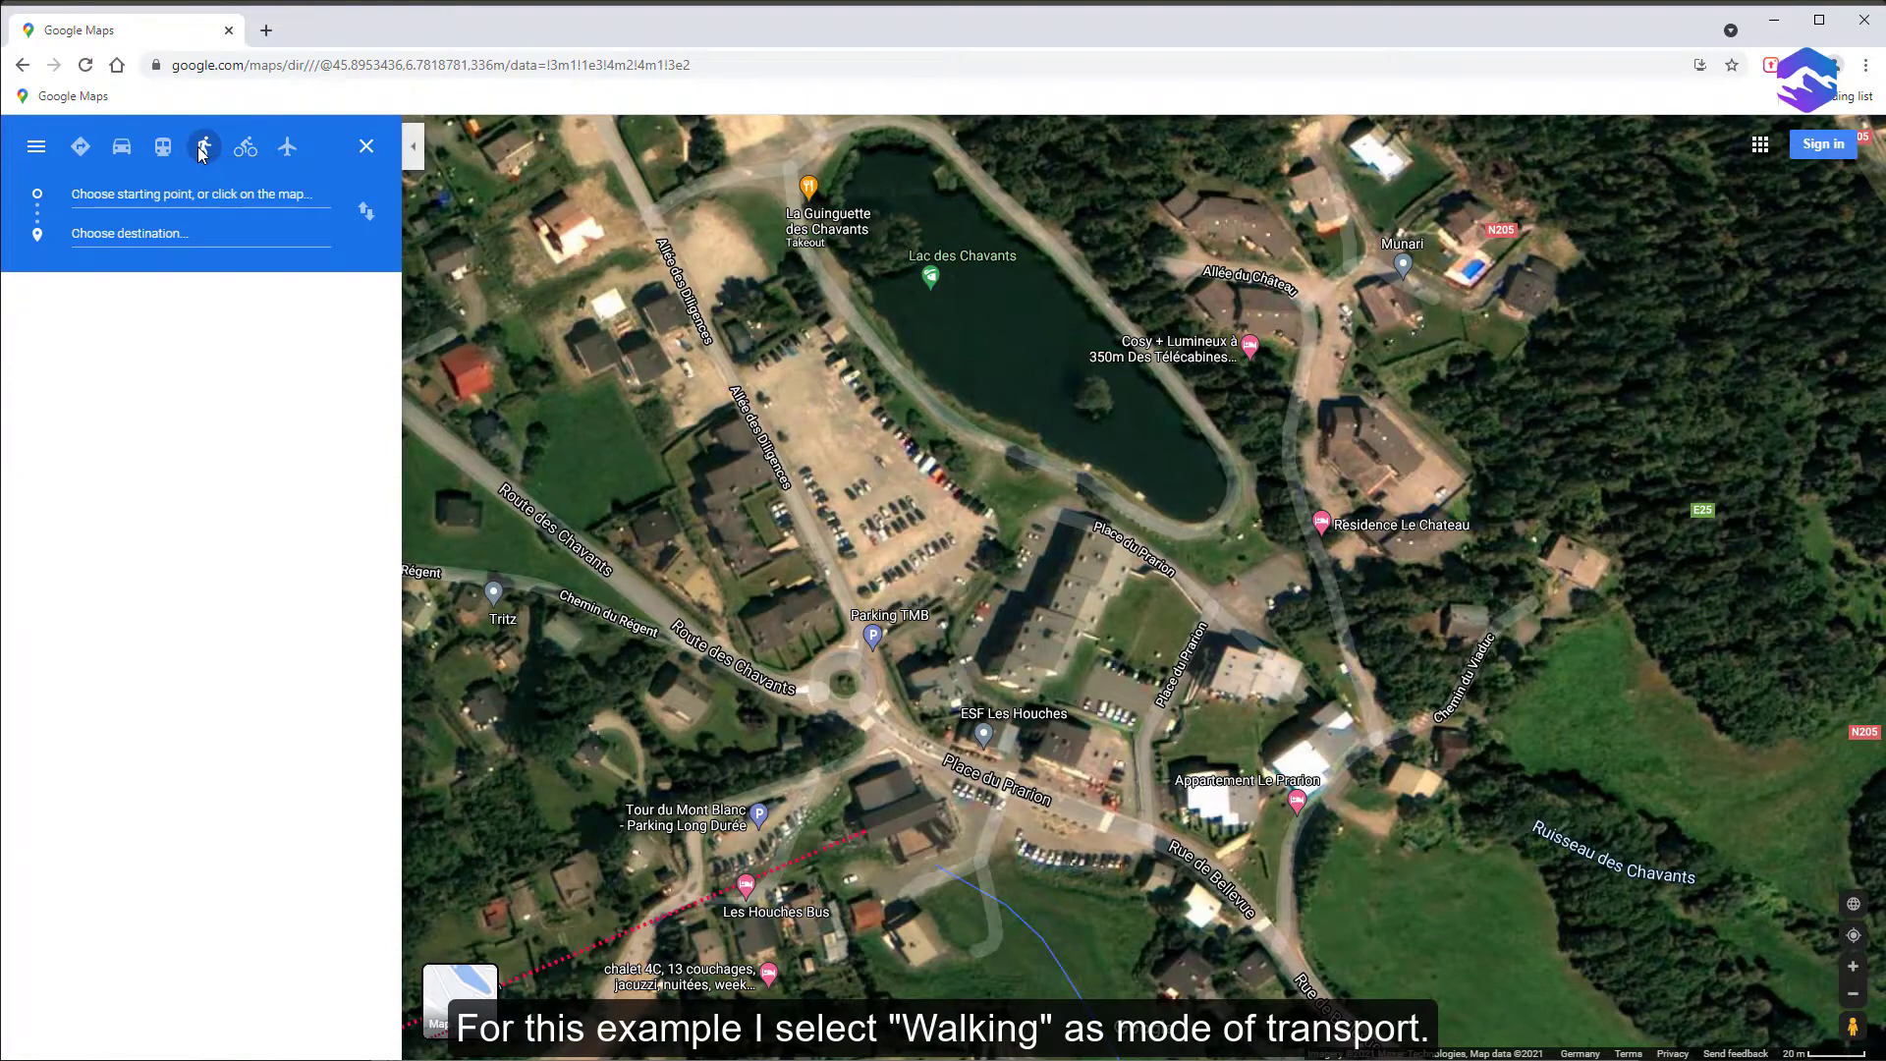
{"action": "left_click", "coordinate": [95, 192]}
{"action": "left_click", "coordinate": [869, 502]}
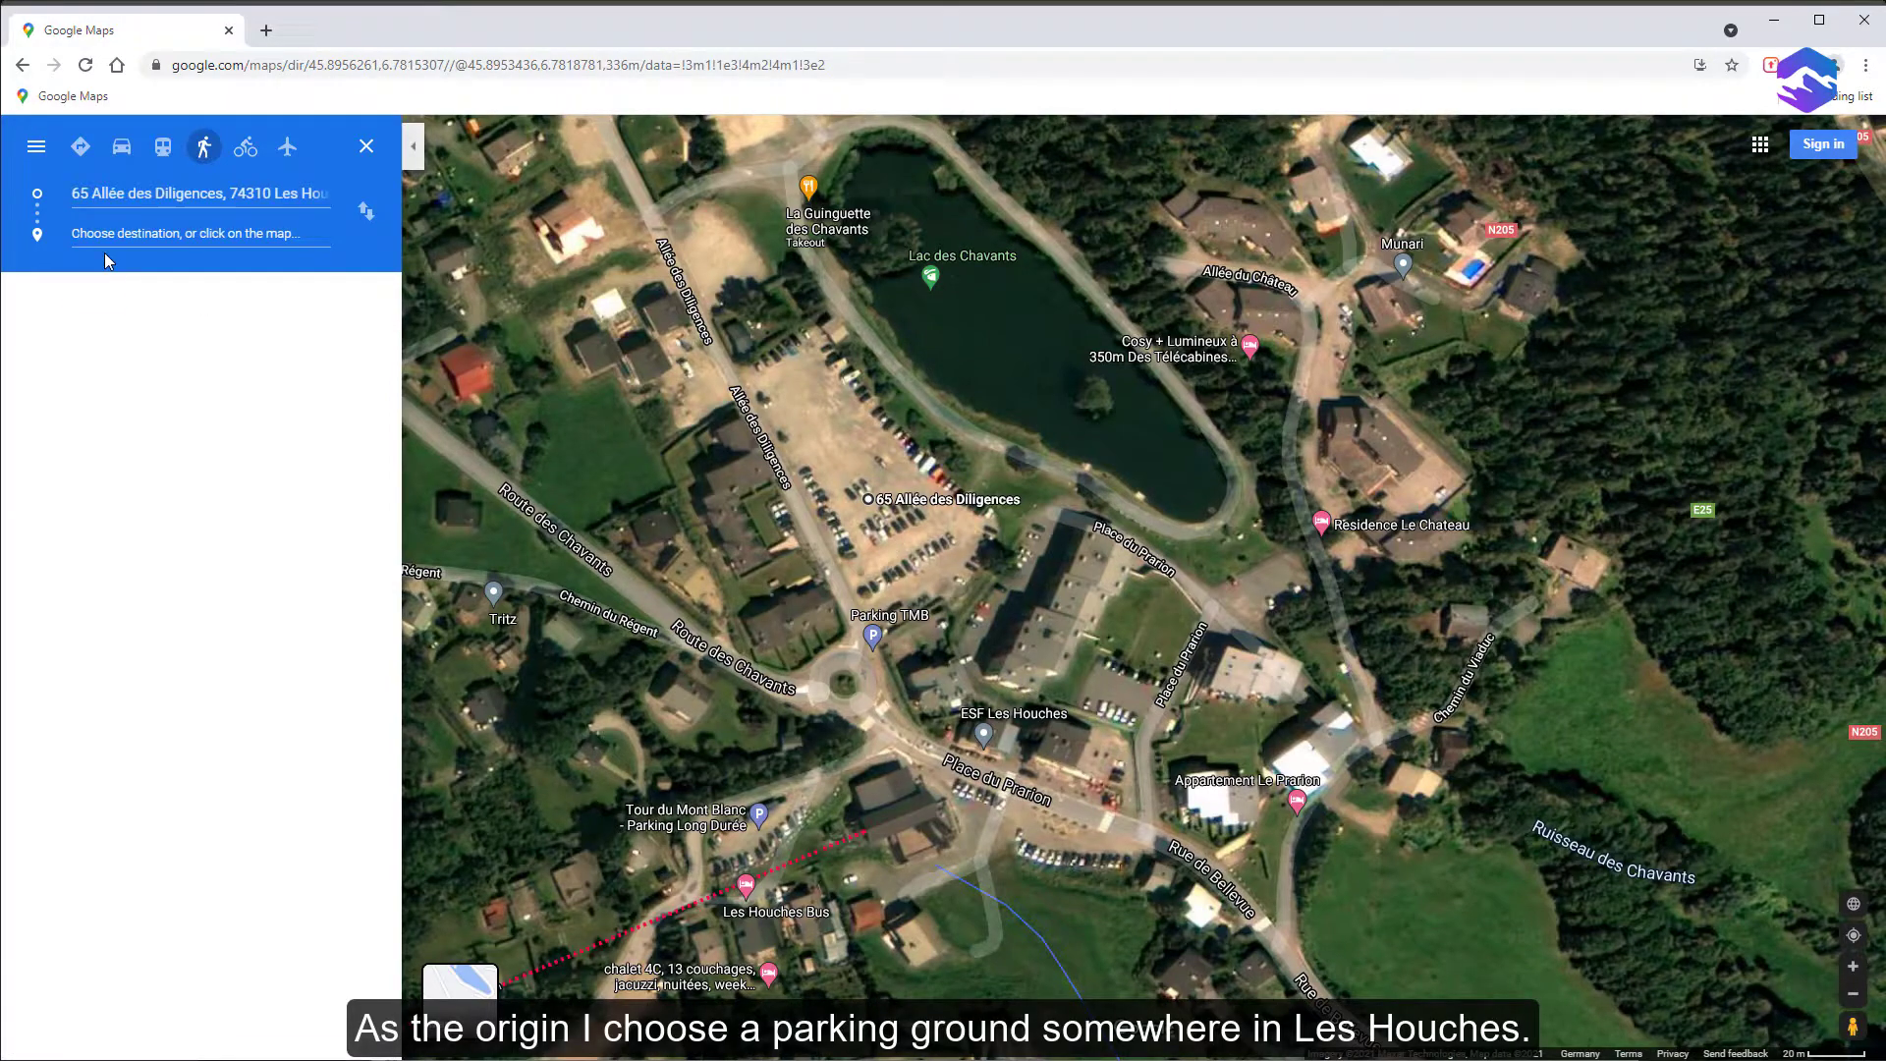
{"action": "scroll", "coordinate": [955, 701], "scroll_direction": "down", "scroll_amount": 2}
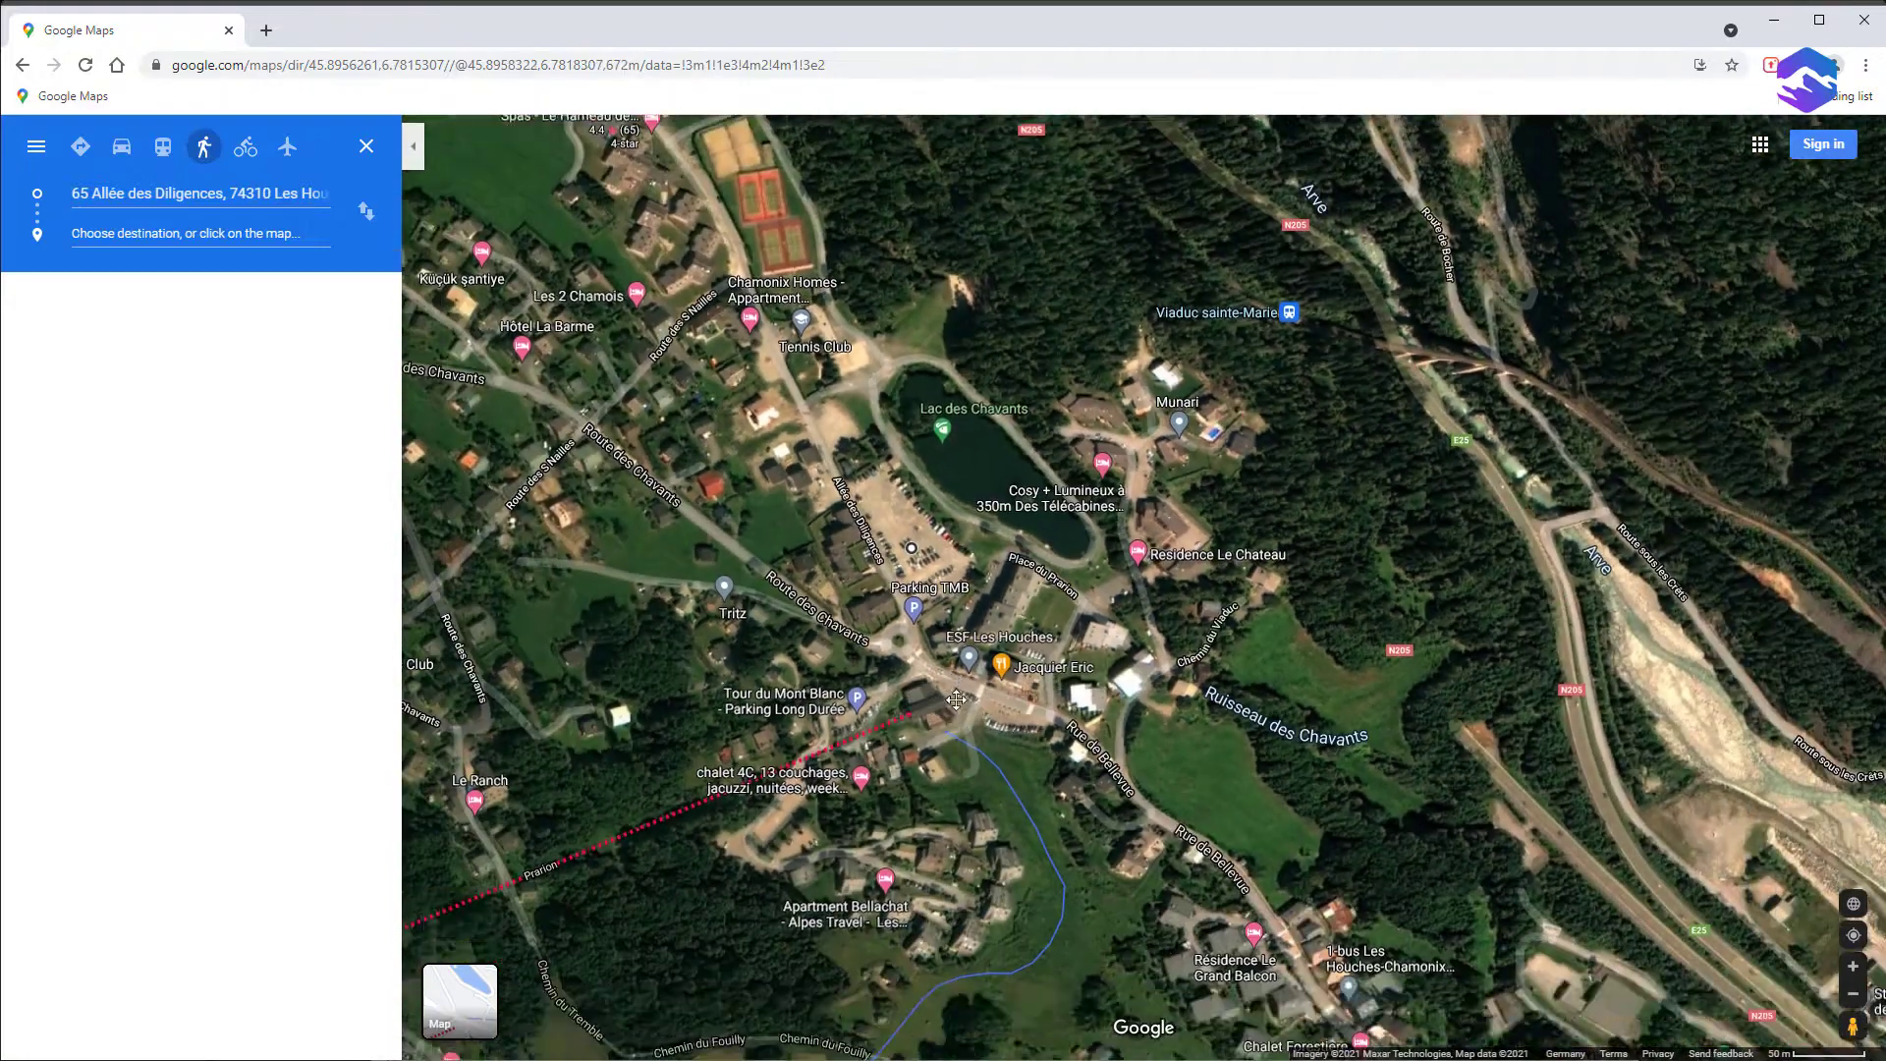
- Add Chemin de la Carbotte as the first destination
{"action": "left_click_drag", "start_coordinate": [954, 702], "coordinate": [947, 295]}
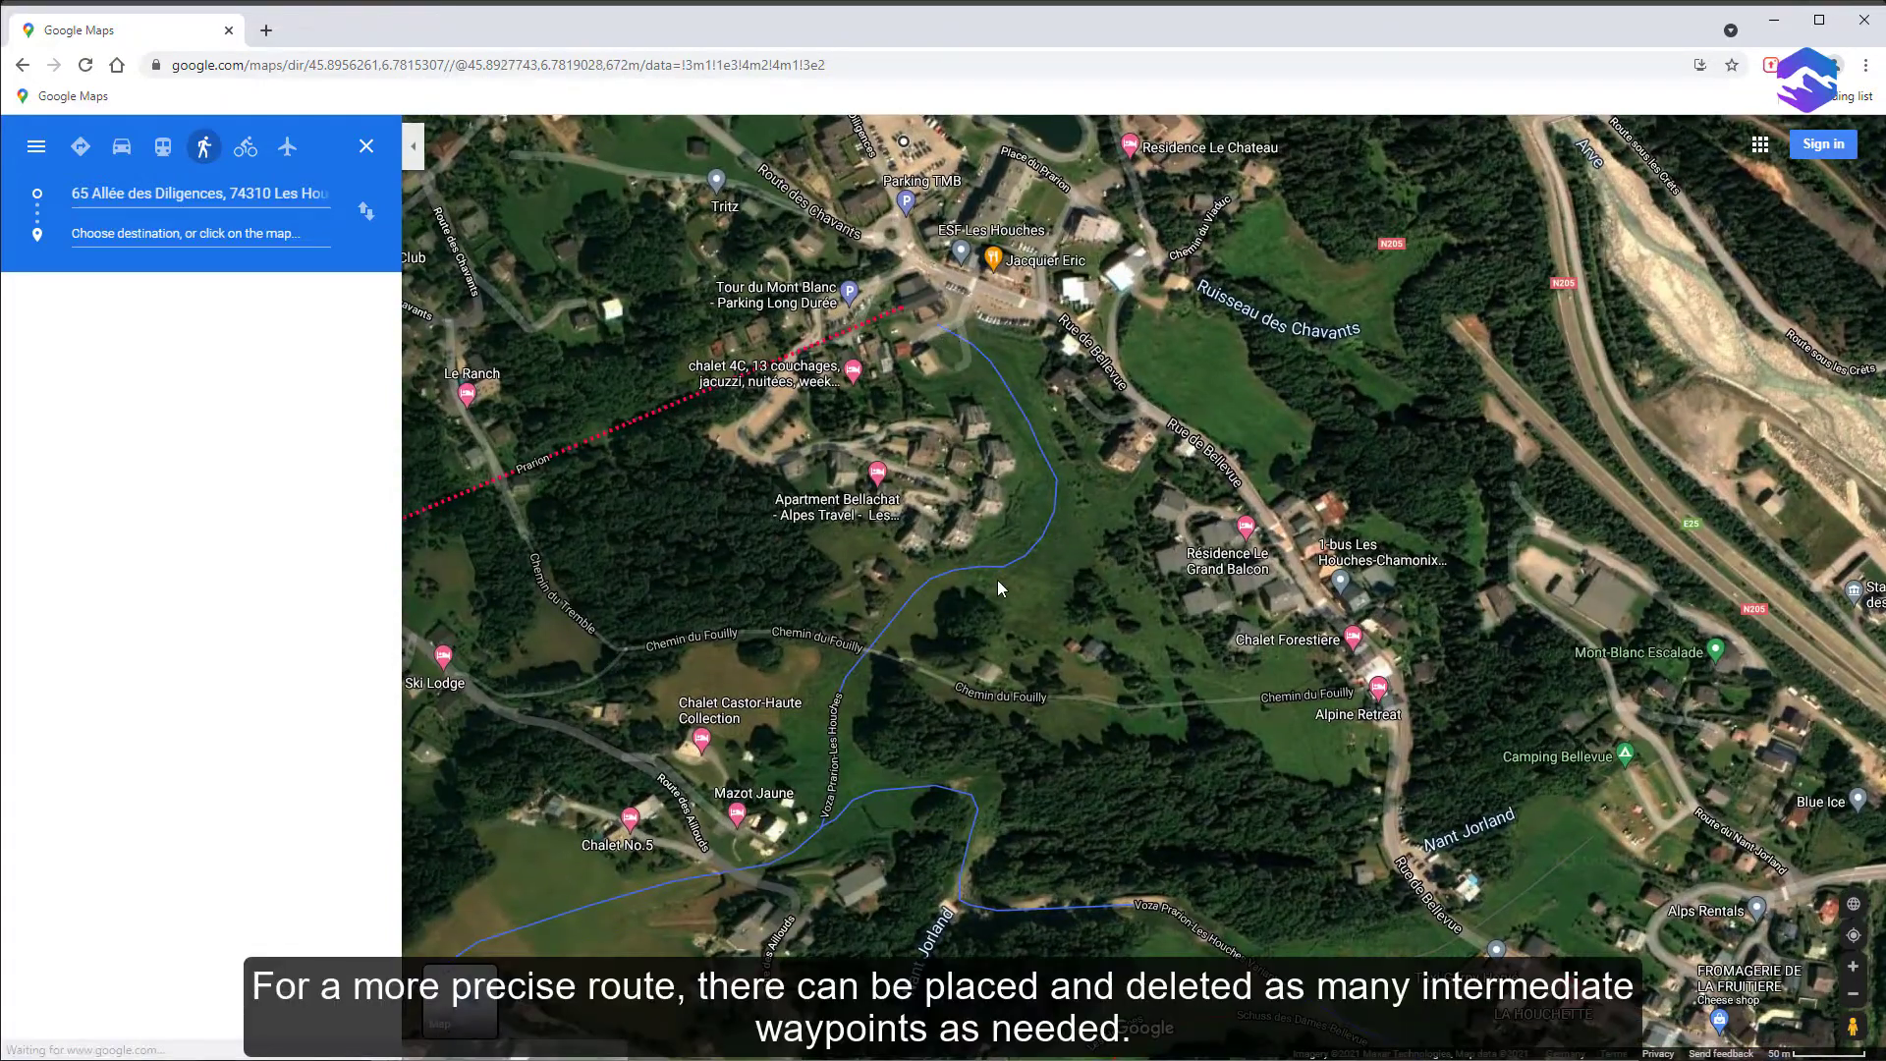
{"action": "scroll", "coordinate": [985, 629], "scroll_direction": "down", "scroll_amount": 1}
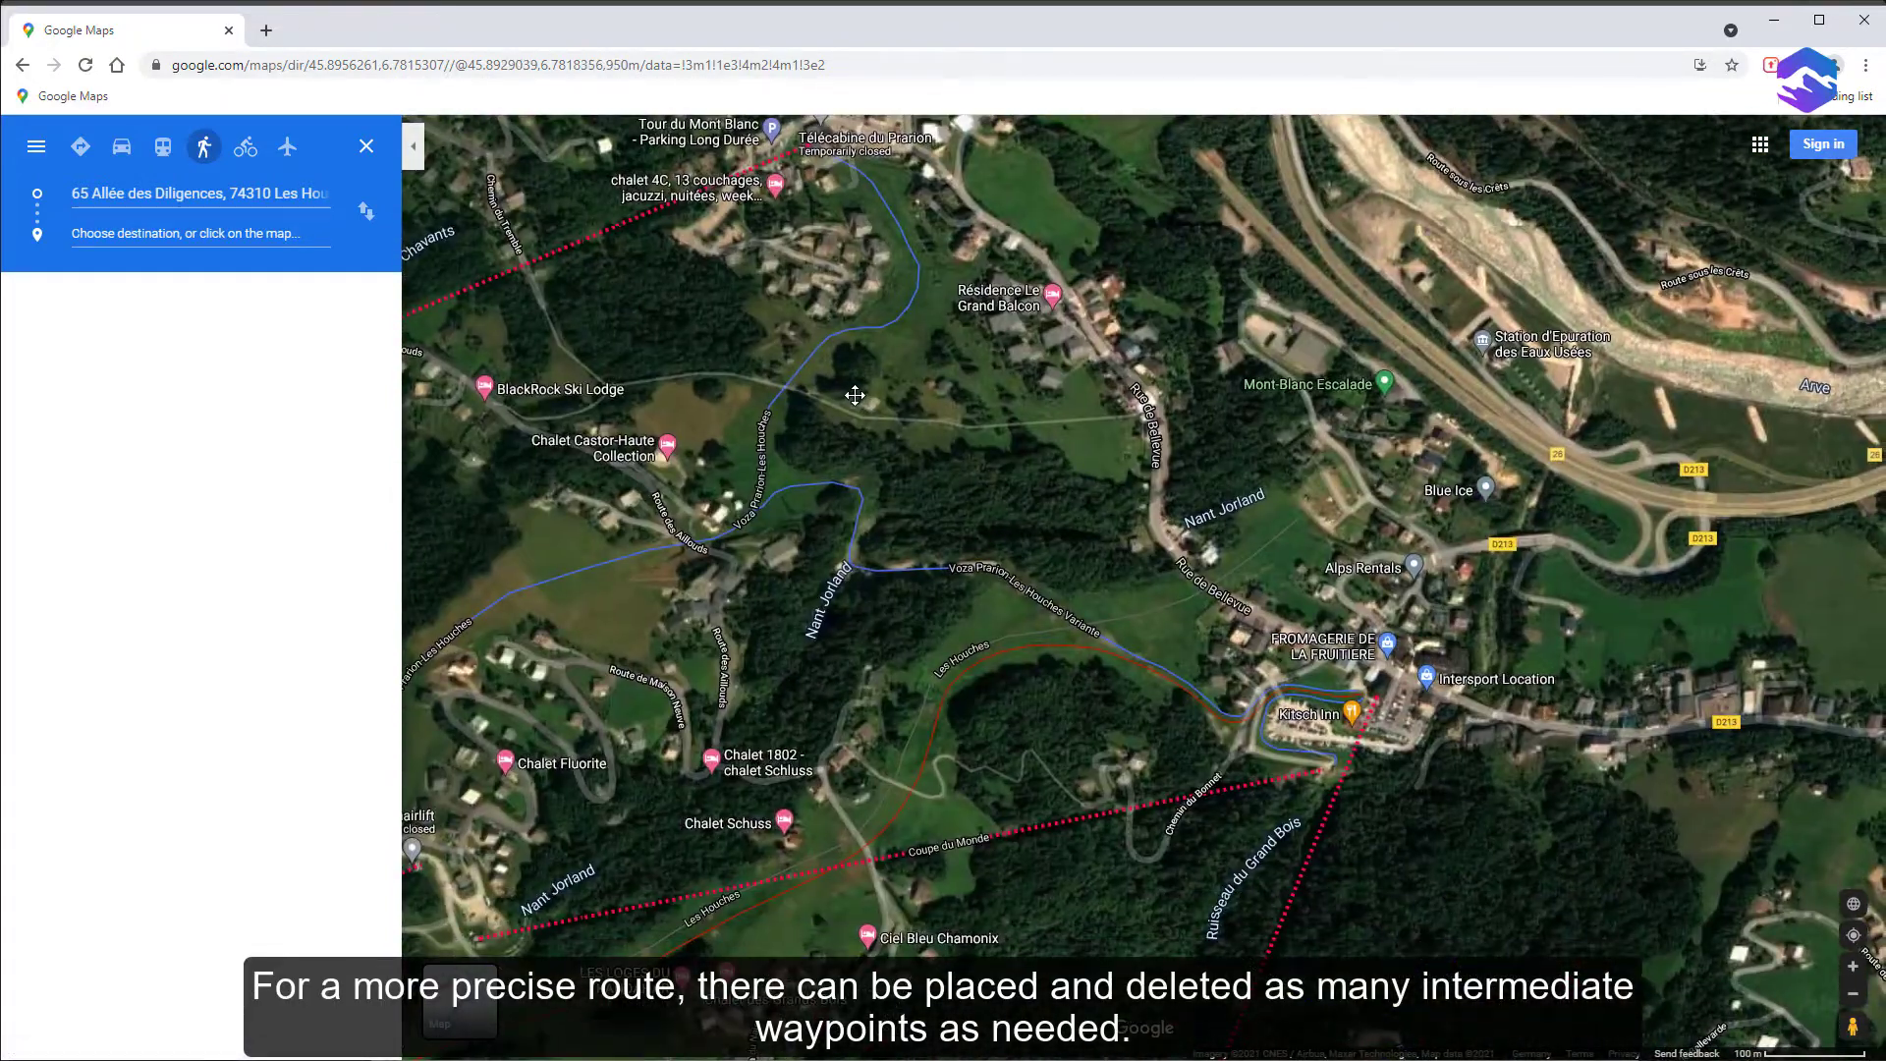
{"action": "mouse_move", "coordinate": [985, 628]}
{"action": "left_mouse_down"}
{"action": "mouse_move", "coordinate": [958, 359]}
{"action": "mouse_move", "coordinate": [1066, 410]}
{"action": "left_mouse_up"}
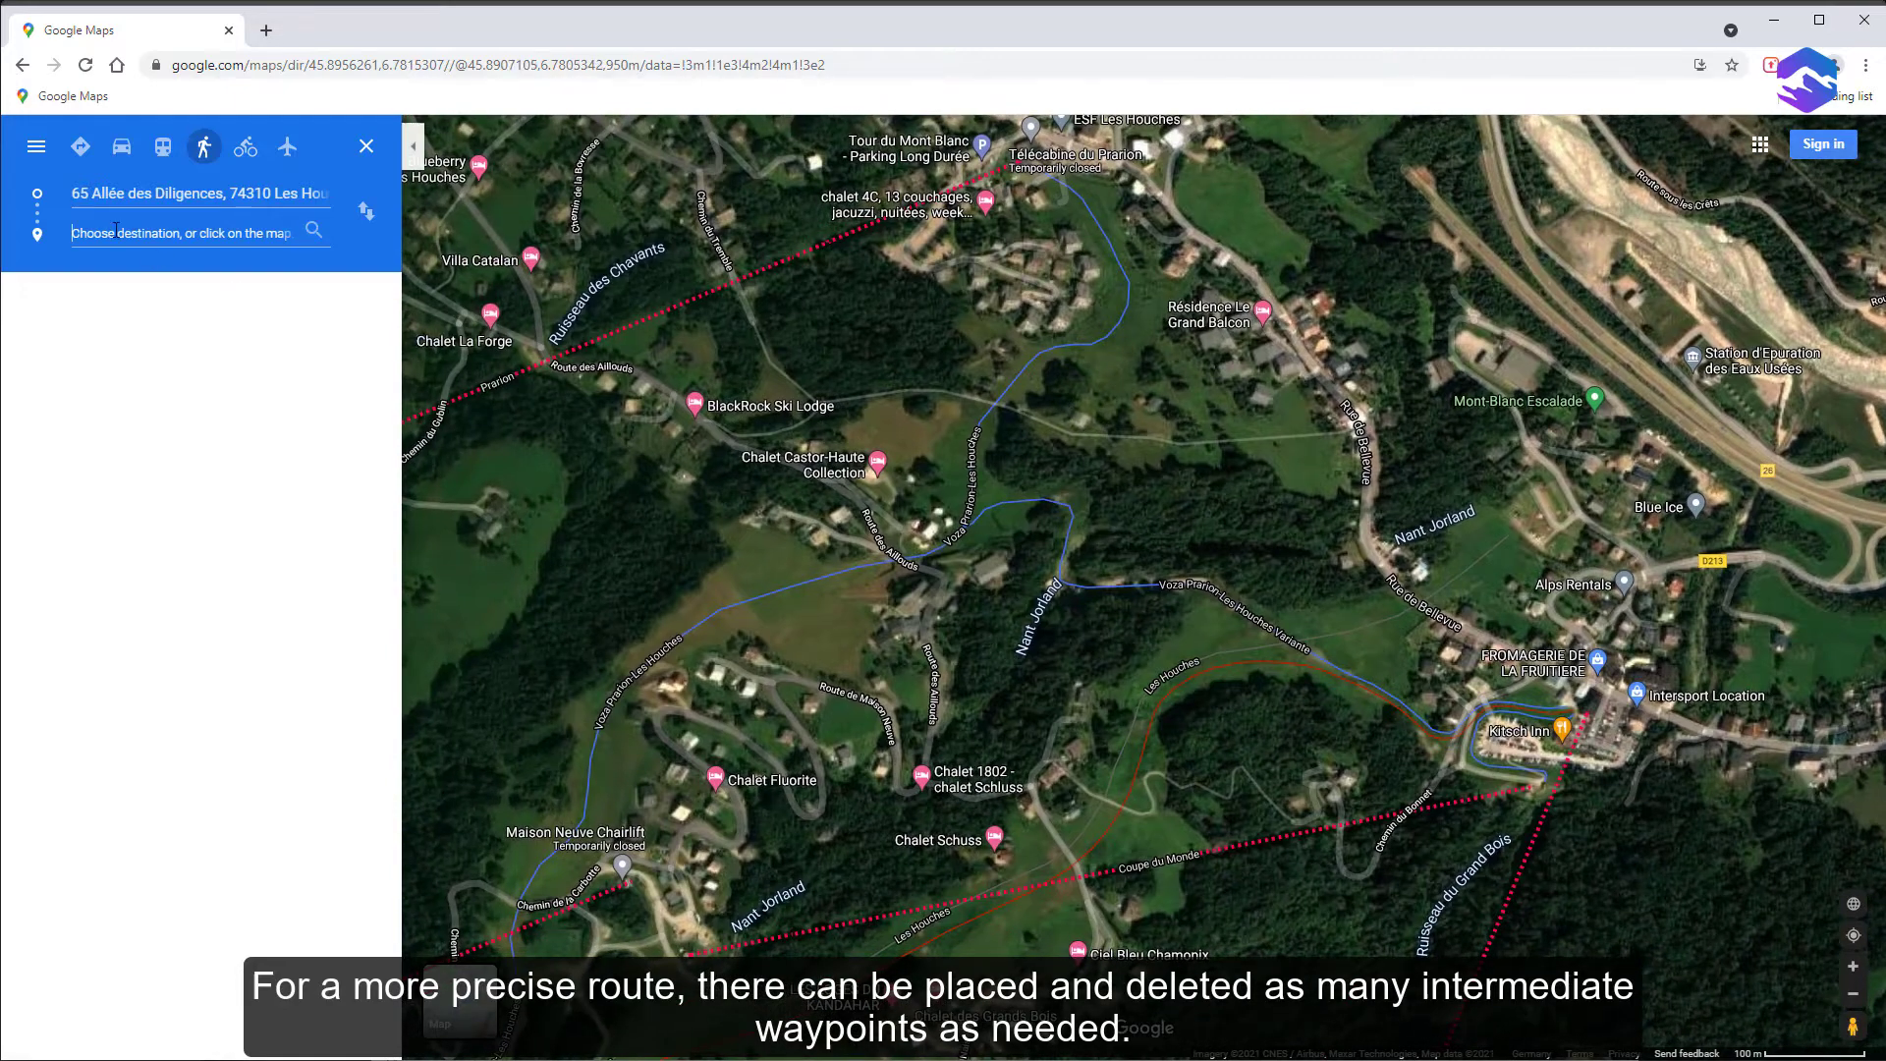
{"action": "left_click", "coordinate": [116, 232]}
{"action": "left_click", "coordinate": [522, 905]}
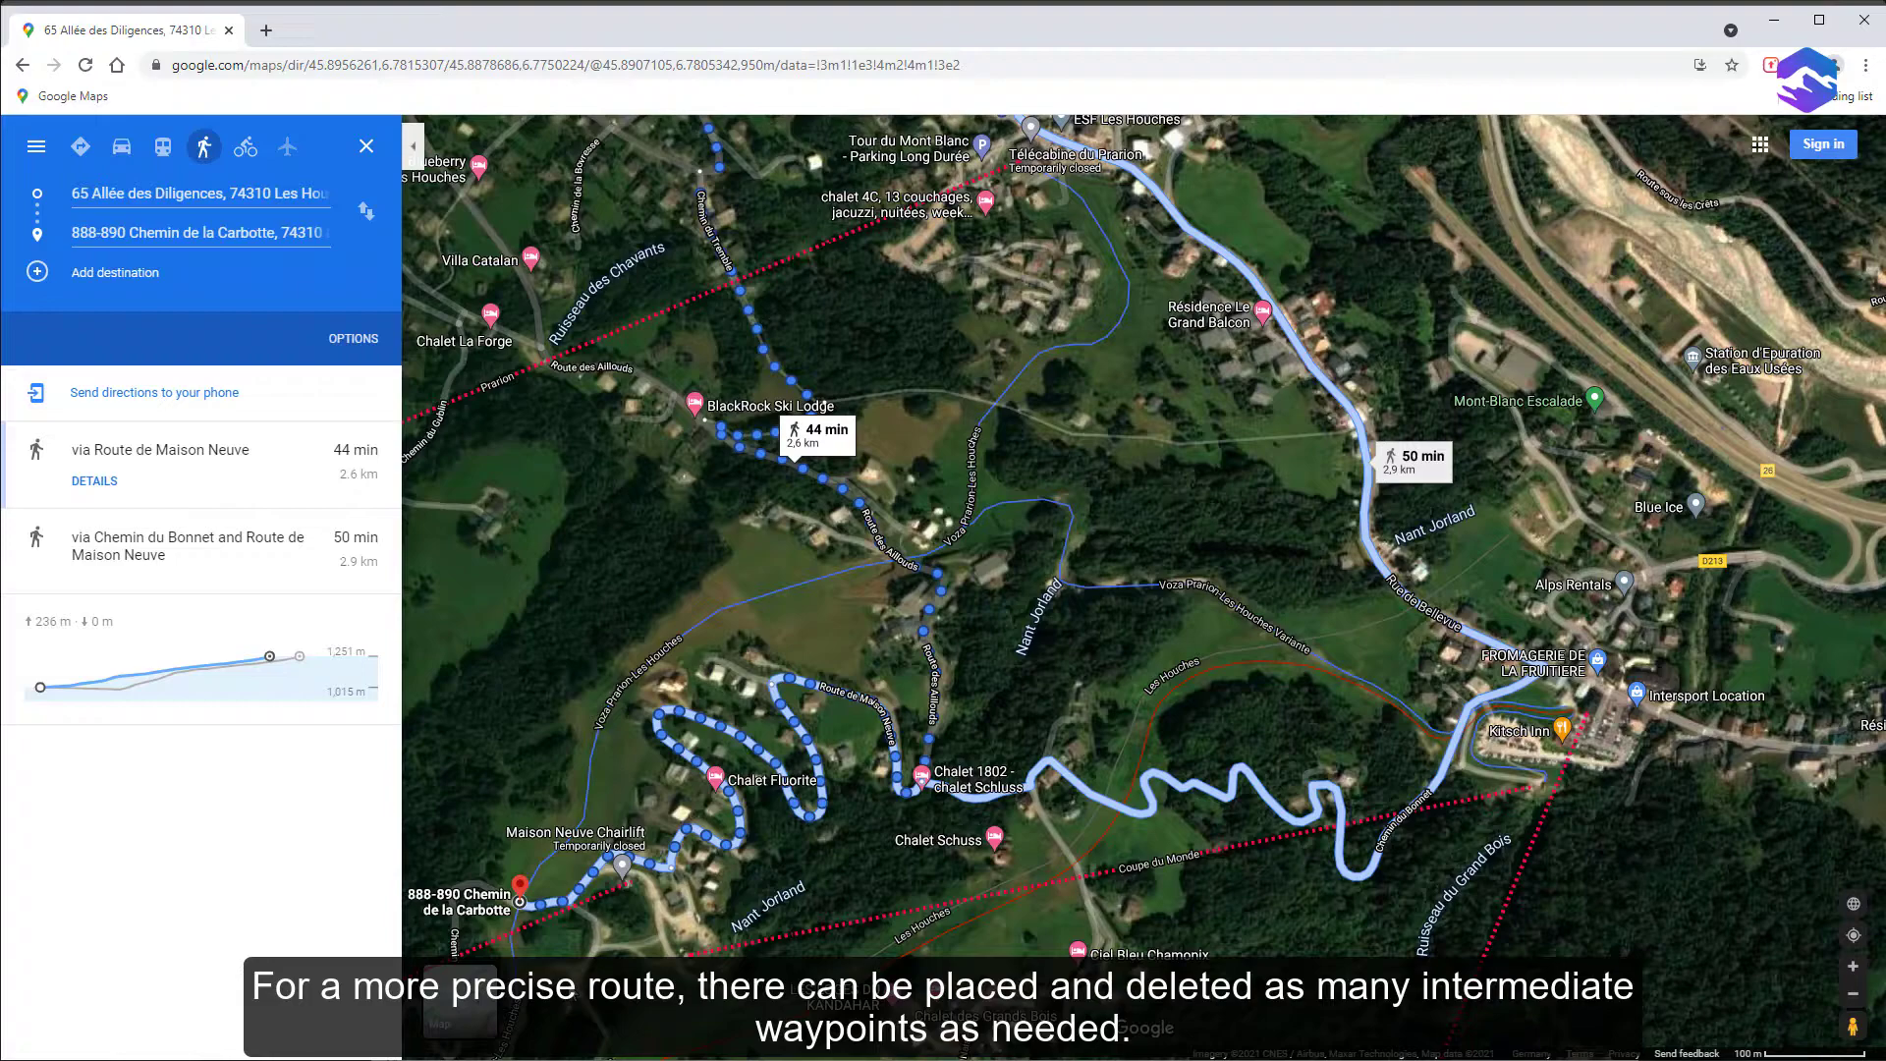
- Add Les Houches as the next stop further up the slope
{"action": "left_click_drag", "start_coordinate": [522, 905], "coordinate": [616, 331]}
{"action": "scroll", "coordinate": [768, 757], "scroll_direction": "down", "scroll_amount": 2}
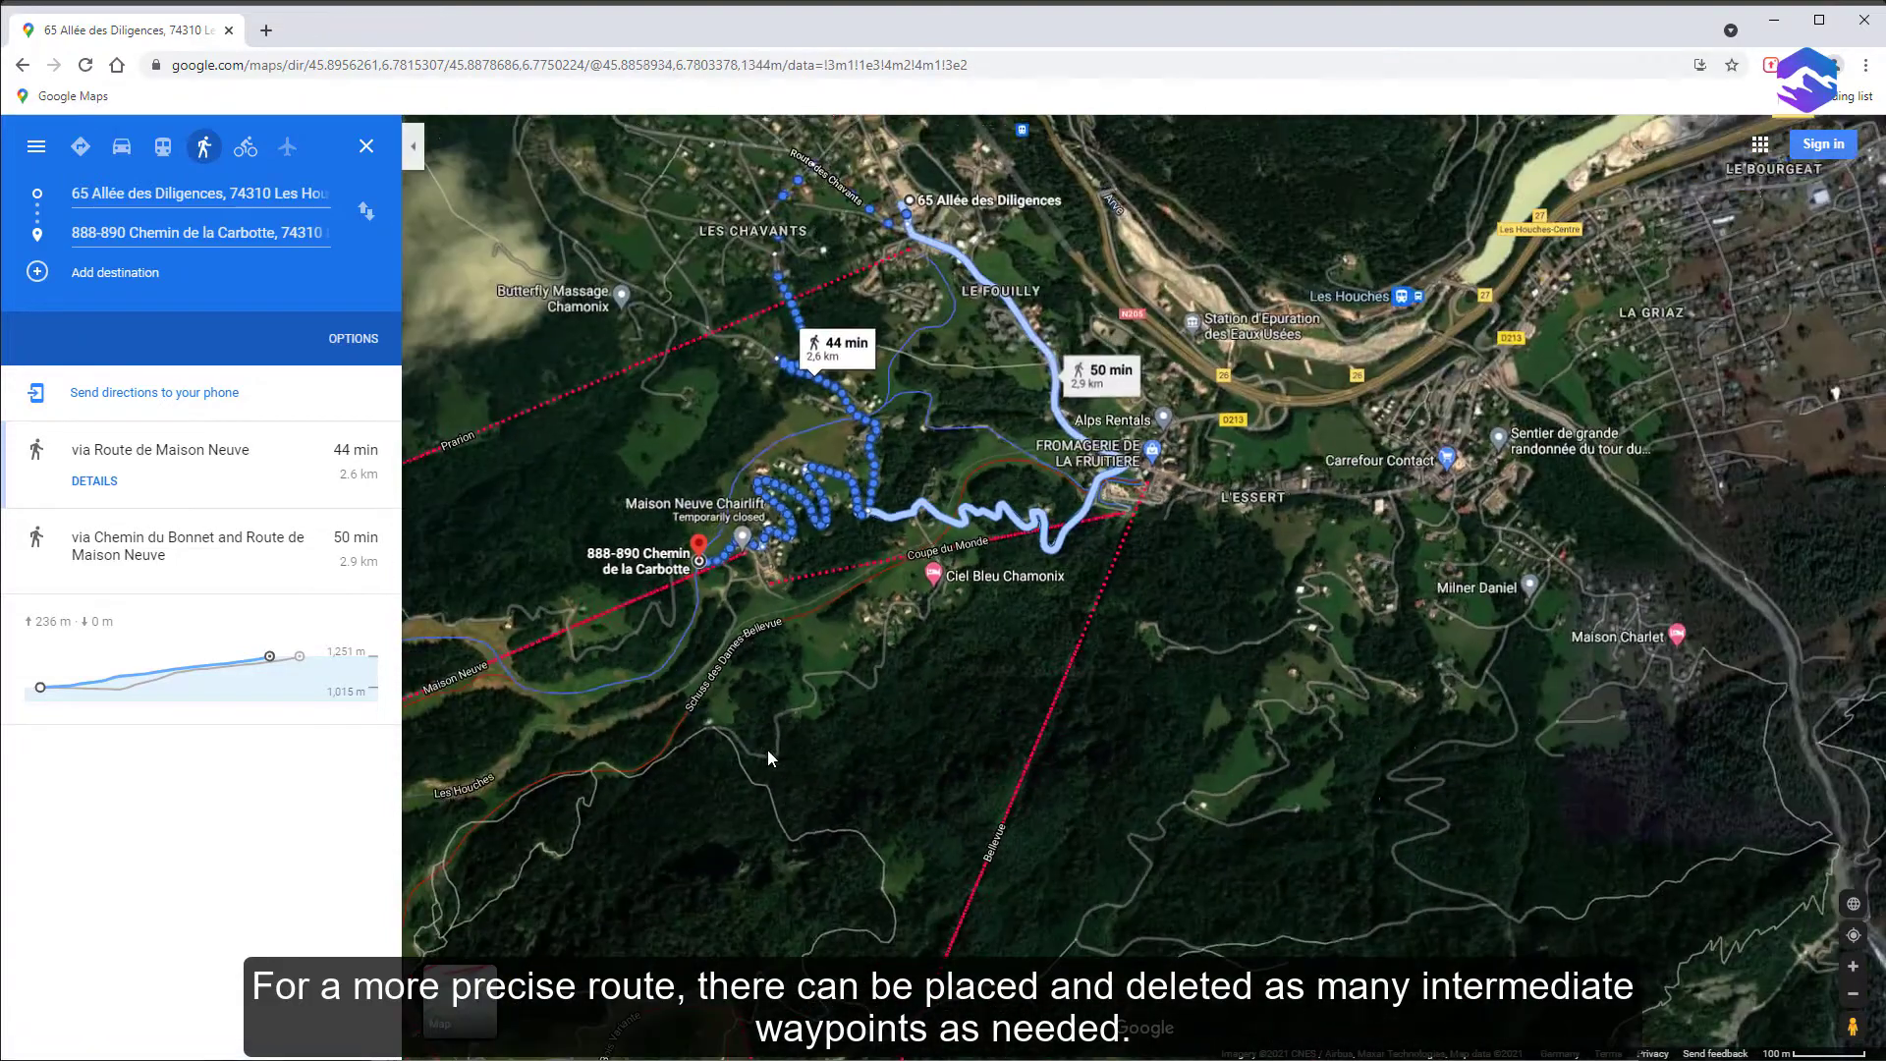
{"action": "left_click_drag", "start_coordinate": [767, 758], "coordinate": [682, 535]}
{"action": "left_click", "coordinate": [40, 271]}
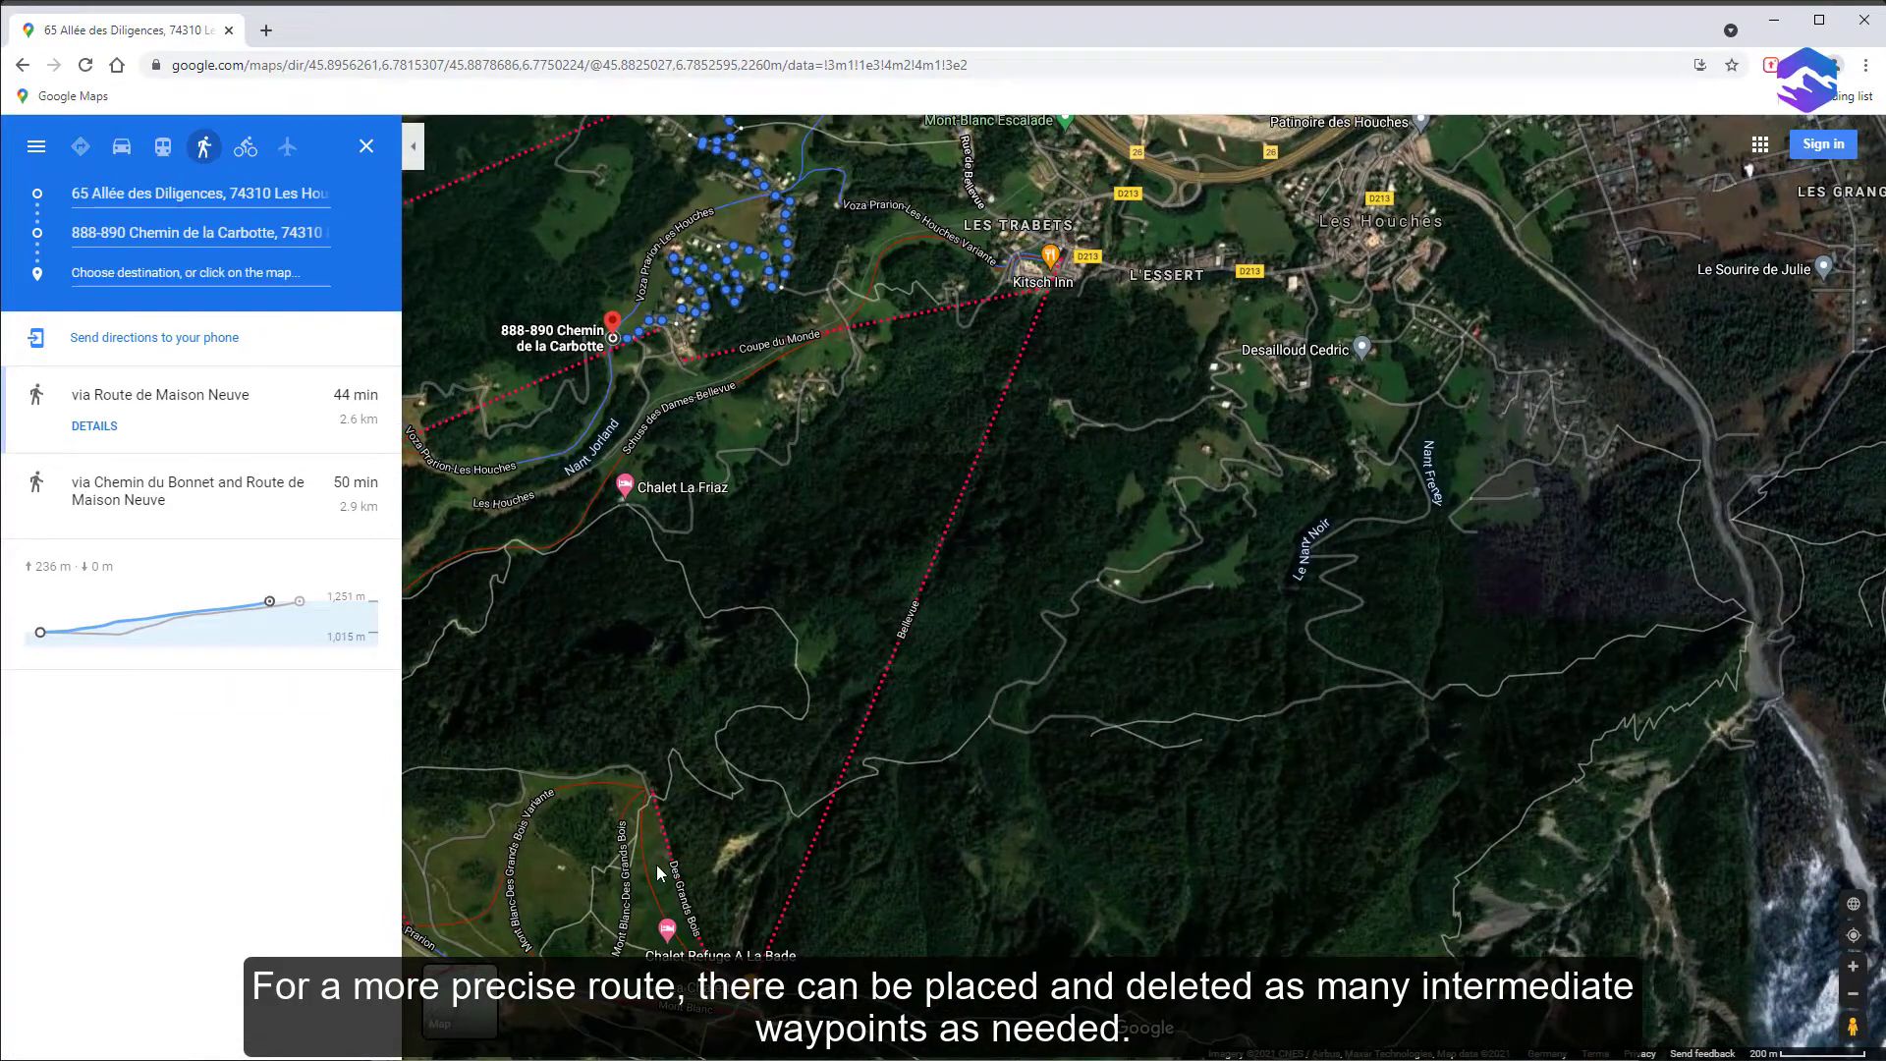
{"action": "left_click", "coordinate": [725, 759]}
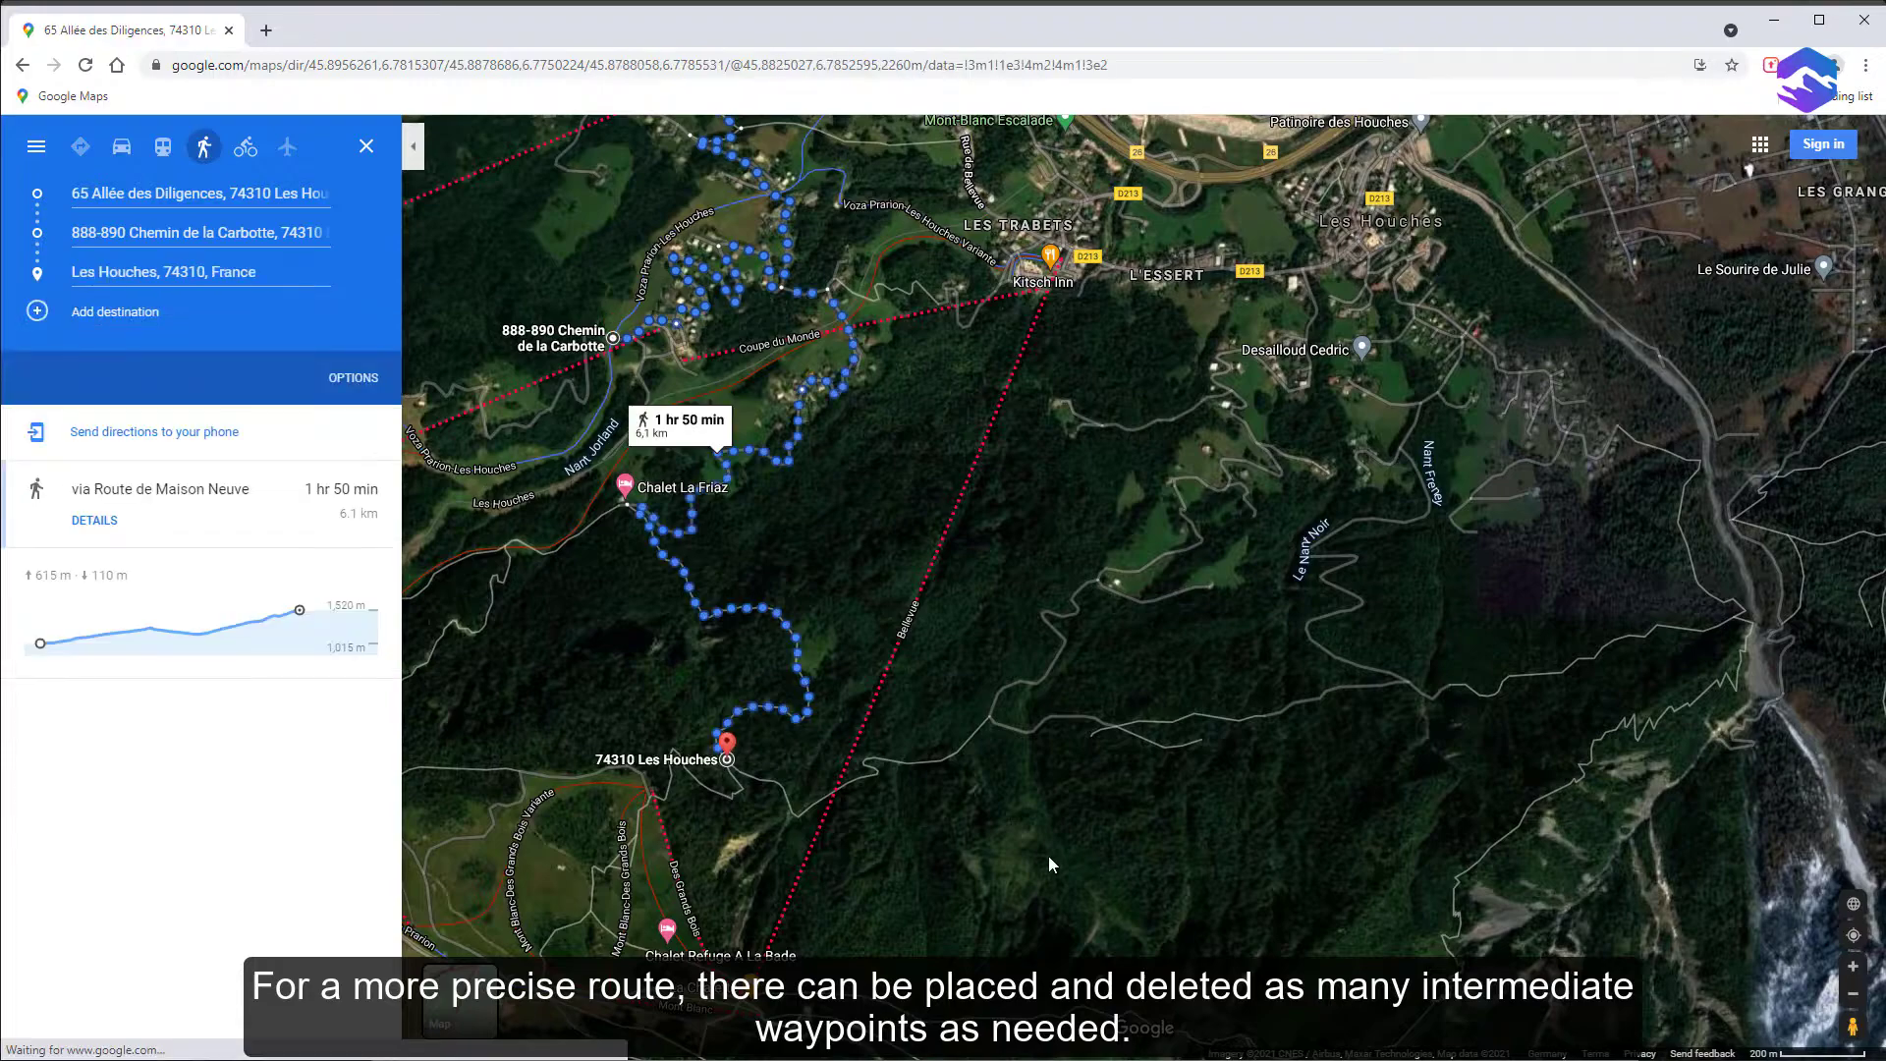
{"action": "scroll", "coordinate": [1169, 829], "scroll_direction": "down", "scroll_amount": 2}
- Set Aiguille du Goûter as the route's final destination
{"action": "left_click_drag", "start_coordinate": [1169, 830], "coordinate": [677, 578]}
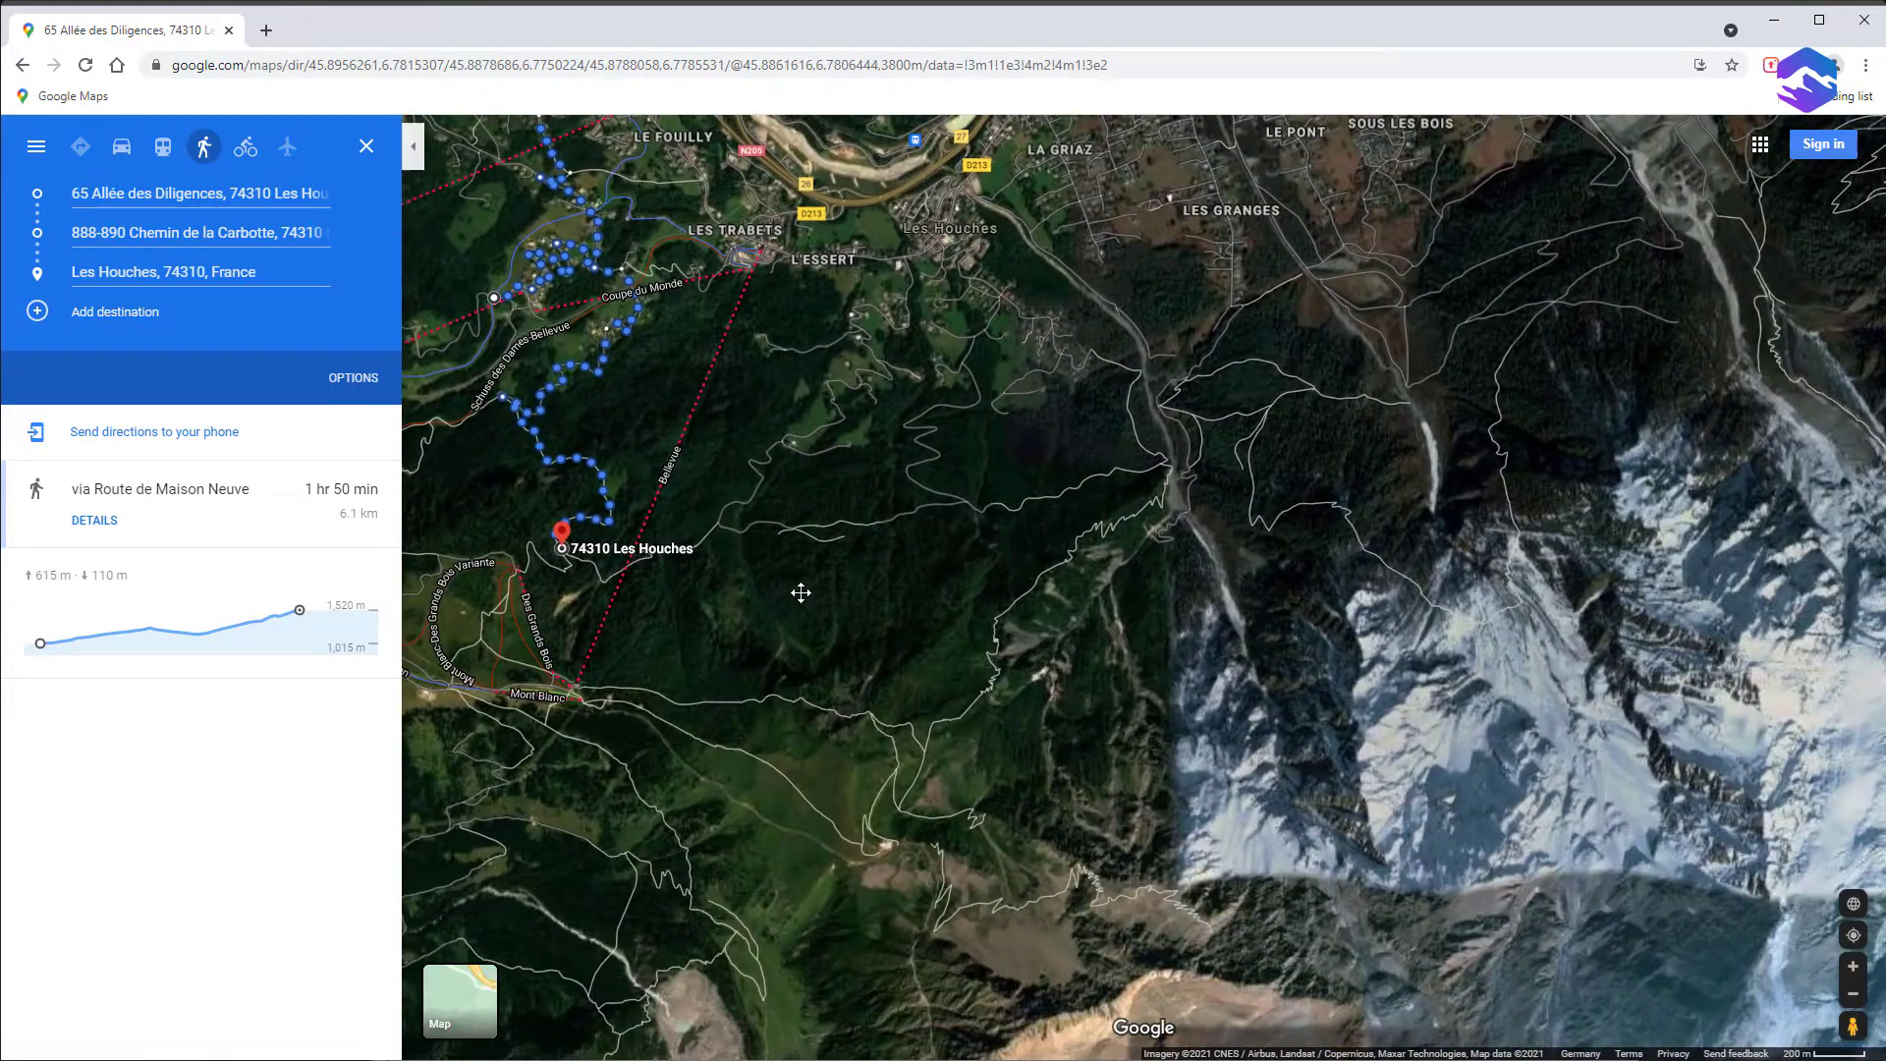
{"action": "scroll", "coordinate": [1036, 641], "scroll_direction": "down", "scroll_amount": 1}
{"action": "scroll", "coordinate": [1037, 641], "scroll_direction": "down", "scroll_amount": 1}
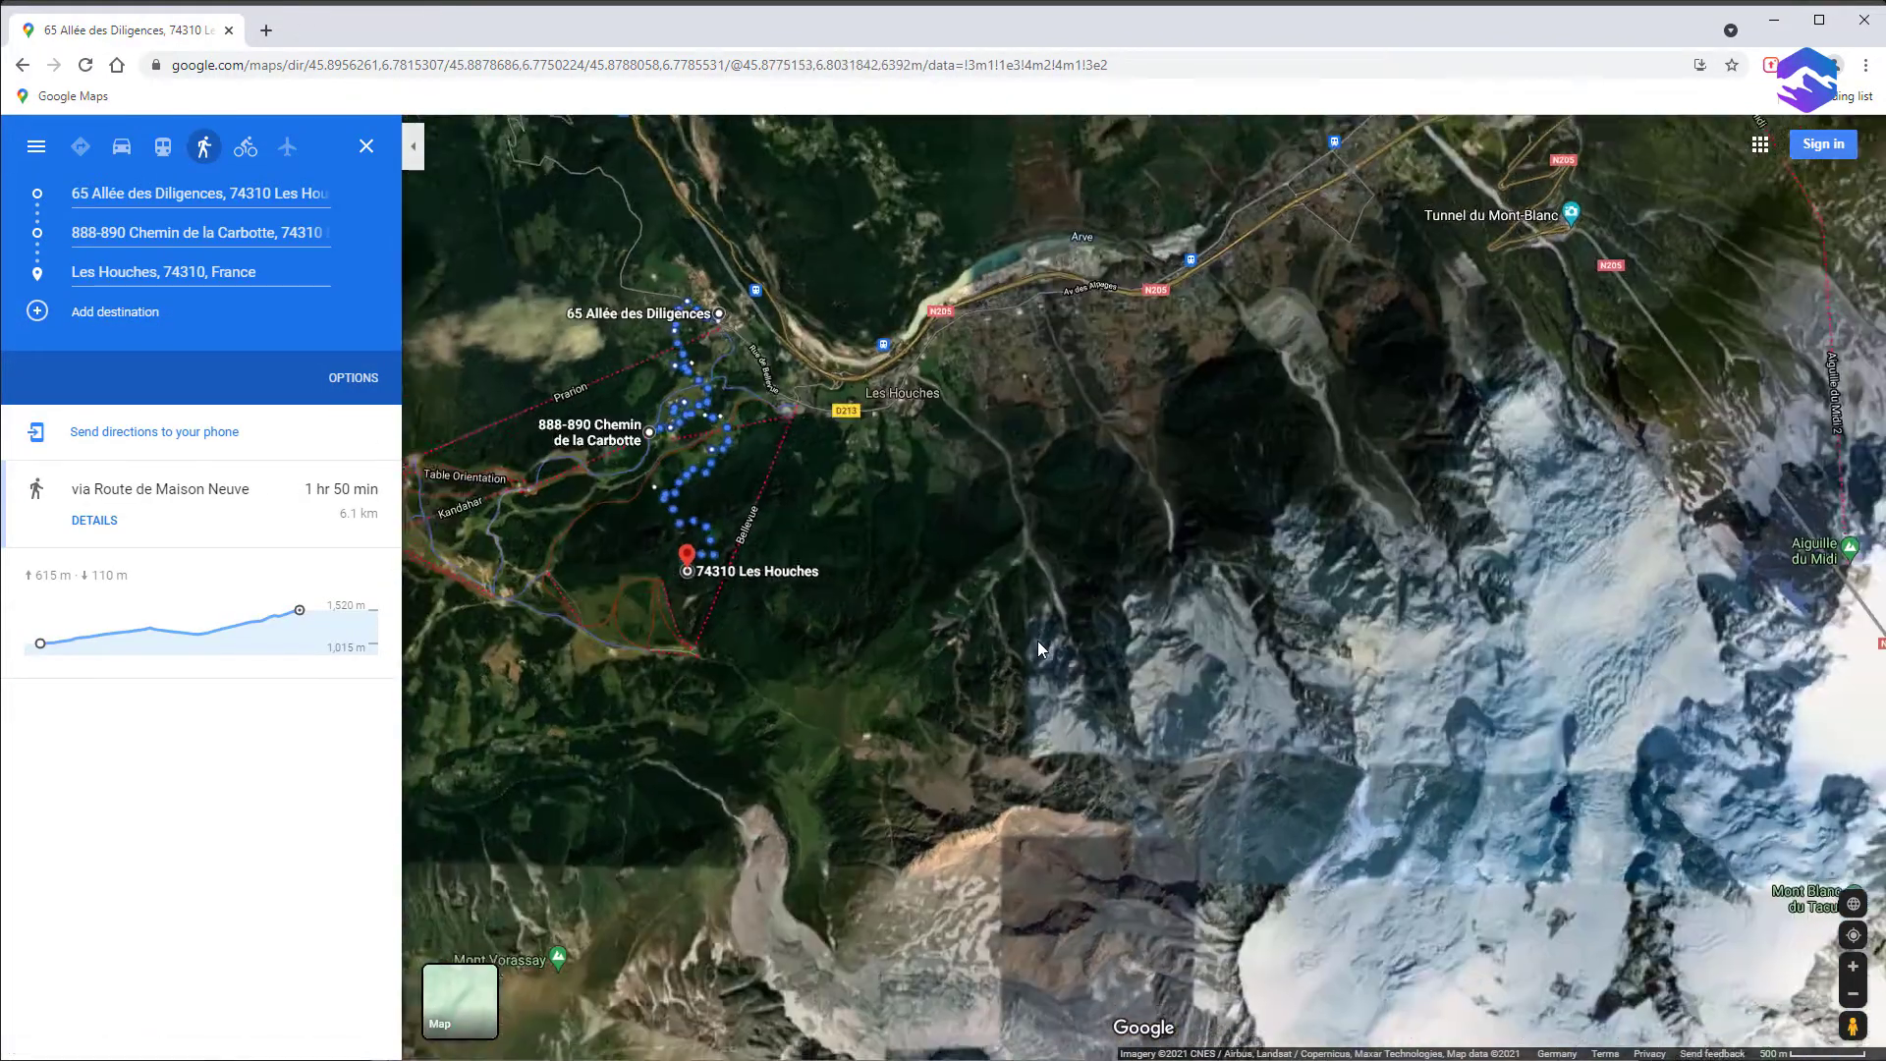
{"action": "mouse_move", "coordinate": [1163, 602]}
{"action": "left_mouse_down"}
{"action": "mouse_move", "coordinate": [1081, 616]}
{"action": "mouse_move", "coordinate": [878, 439]}
{"action": "left_mouse_up"}
{"action": "left_click_drag", "start_coordinate": [799, 604], "coordinate": [807, 517]}
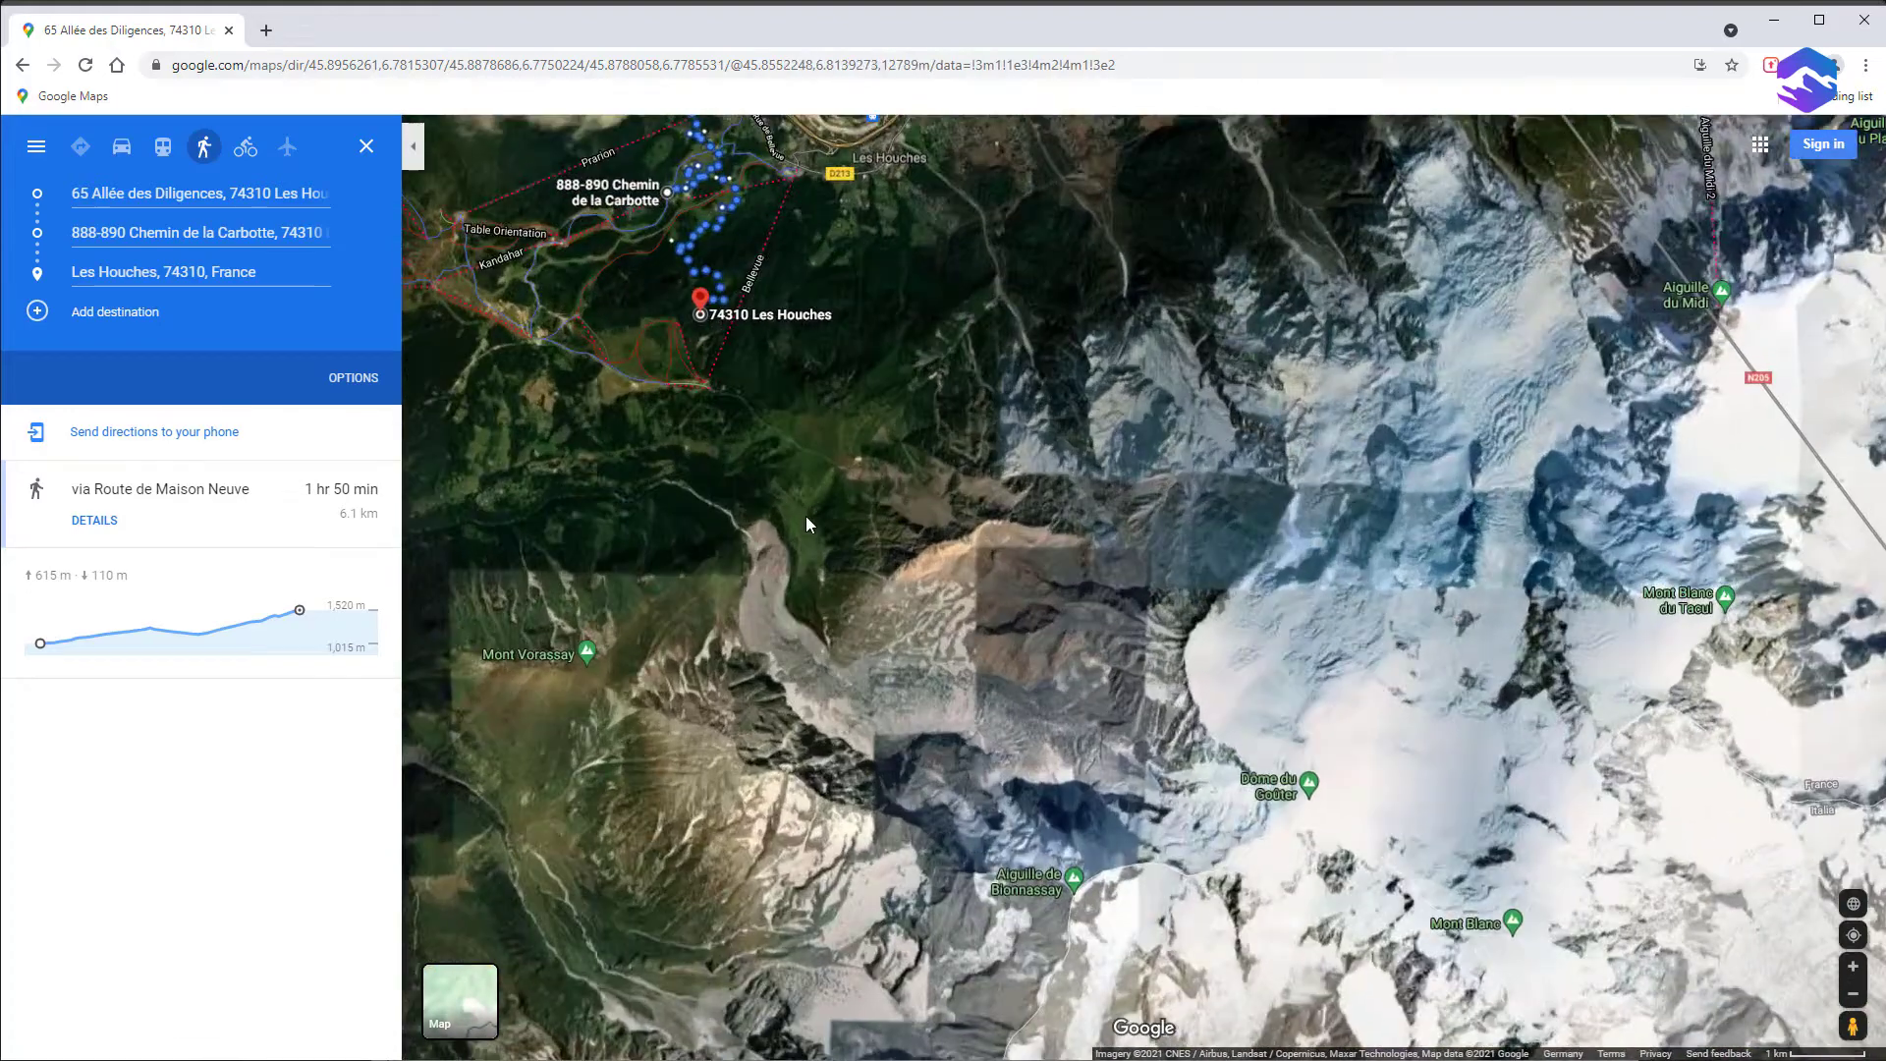
{"action": "left_click_drag", "start_coordinate": [1252, 663], "coordinate": [1184, 535]}
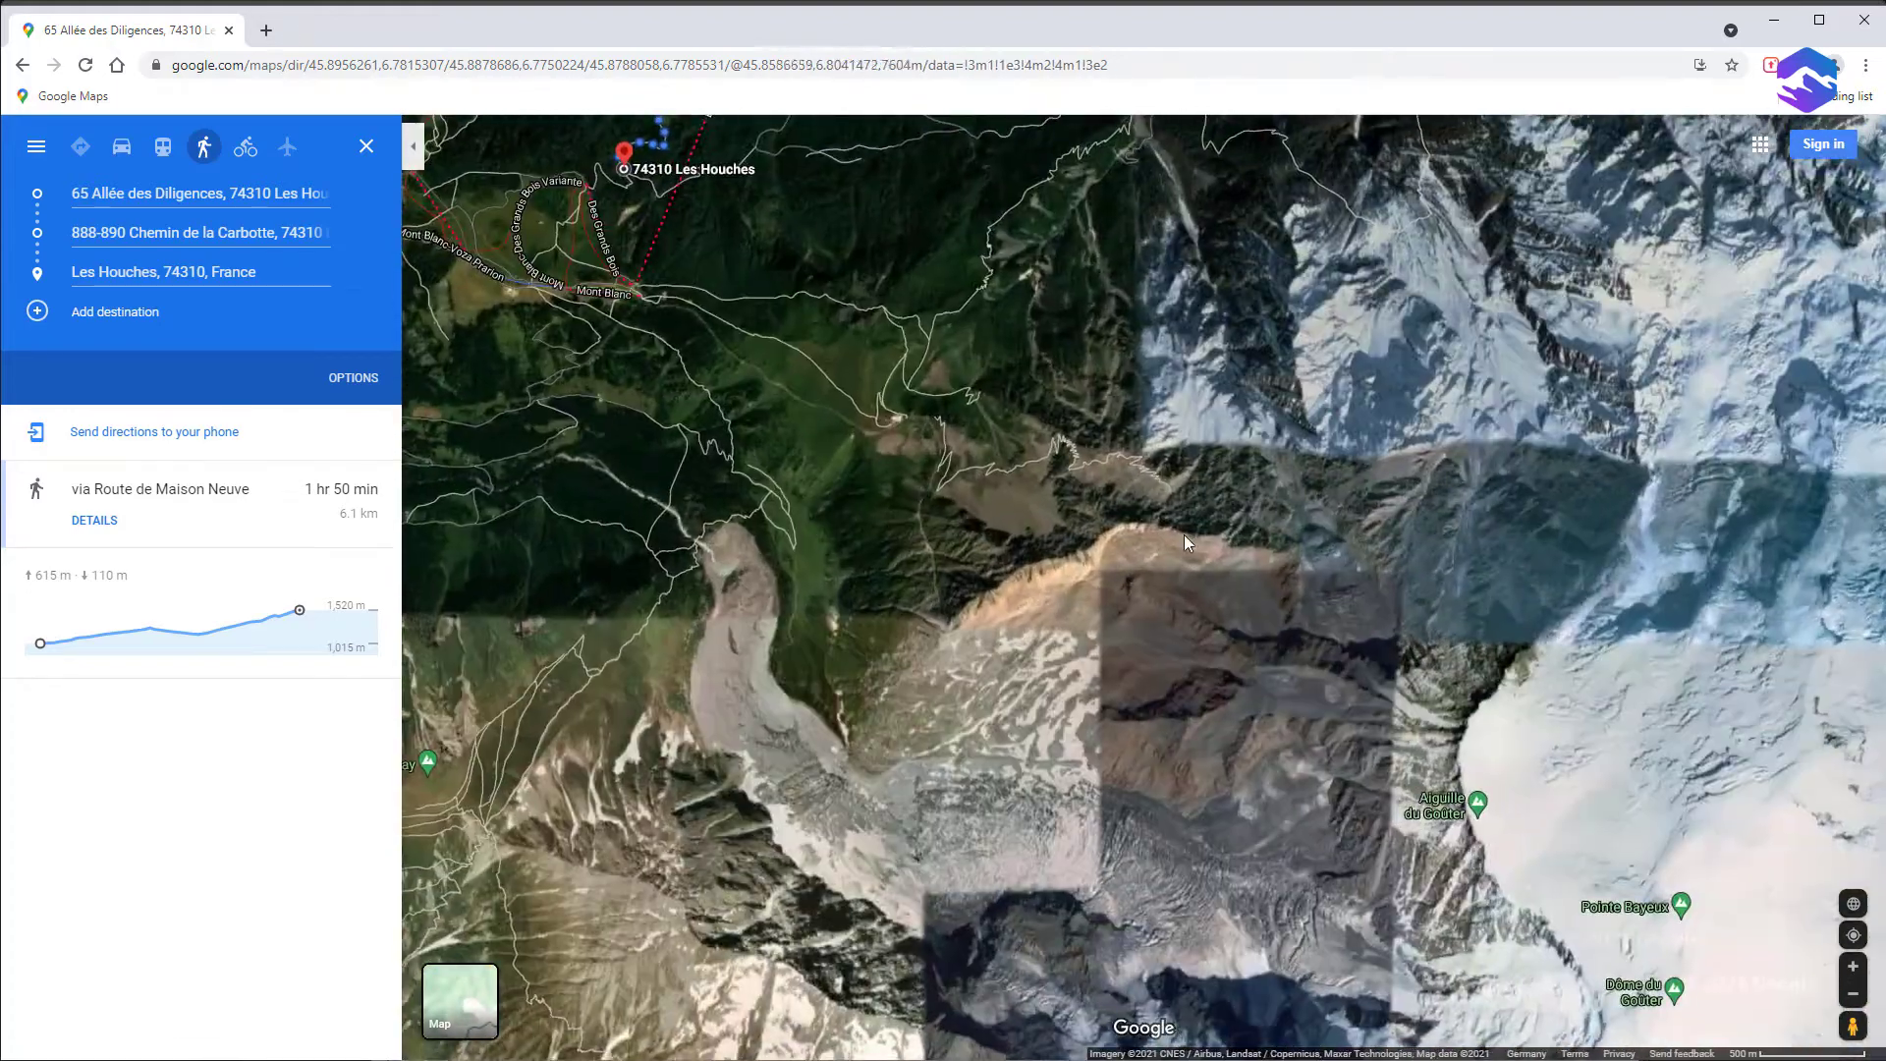
{"action": "left_click", "coordinate": [40, 313]}
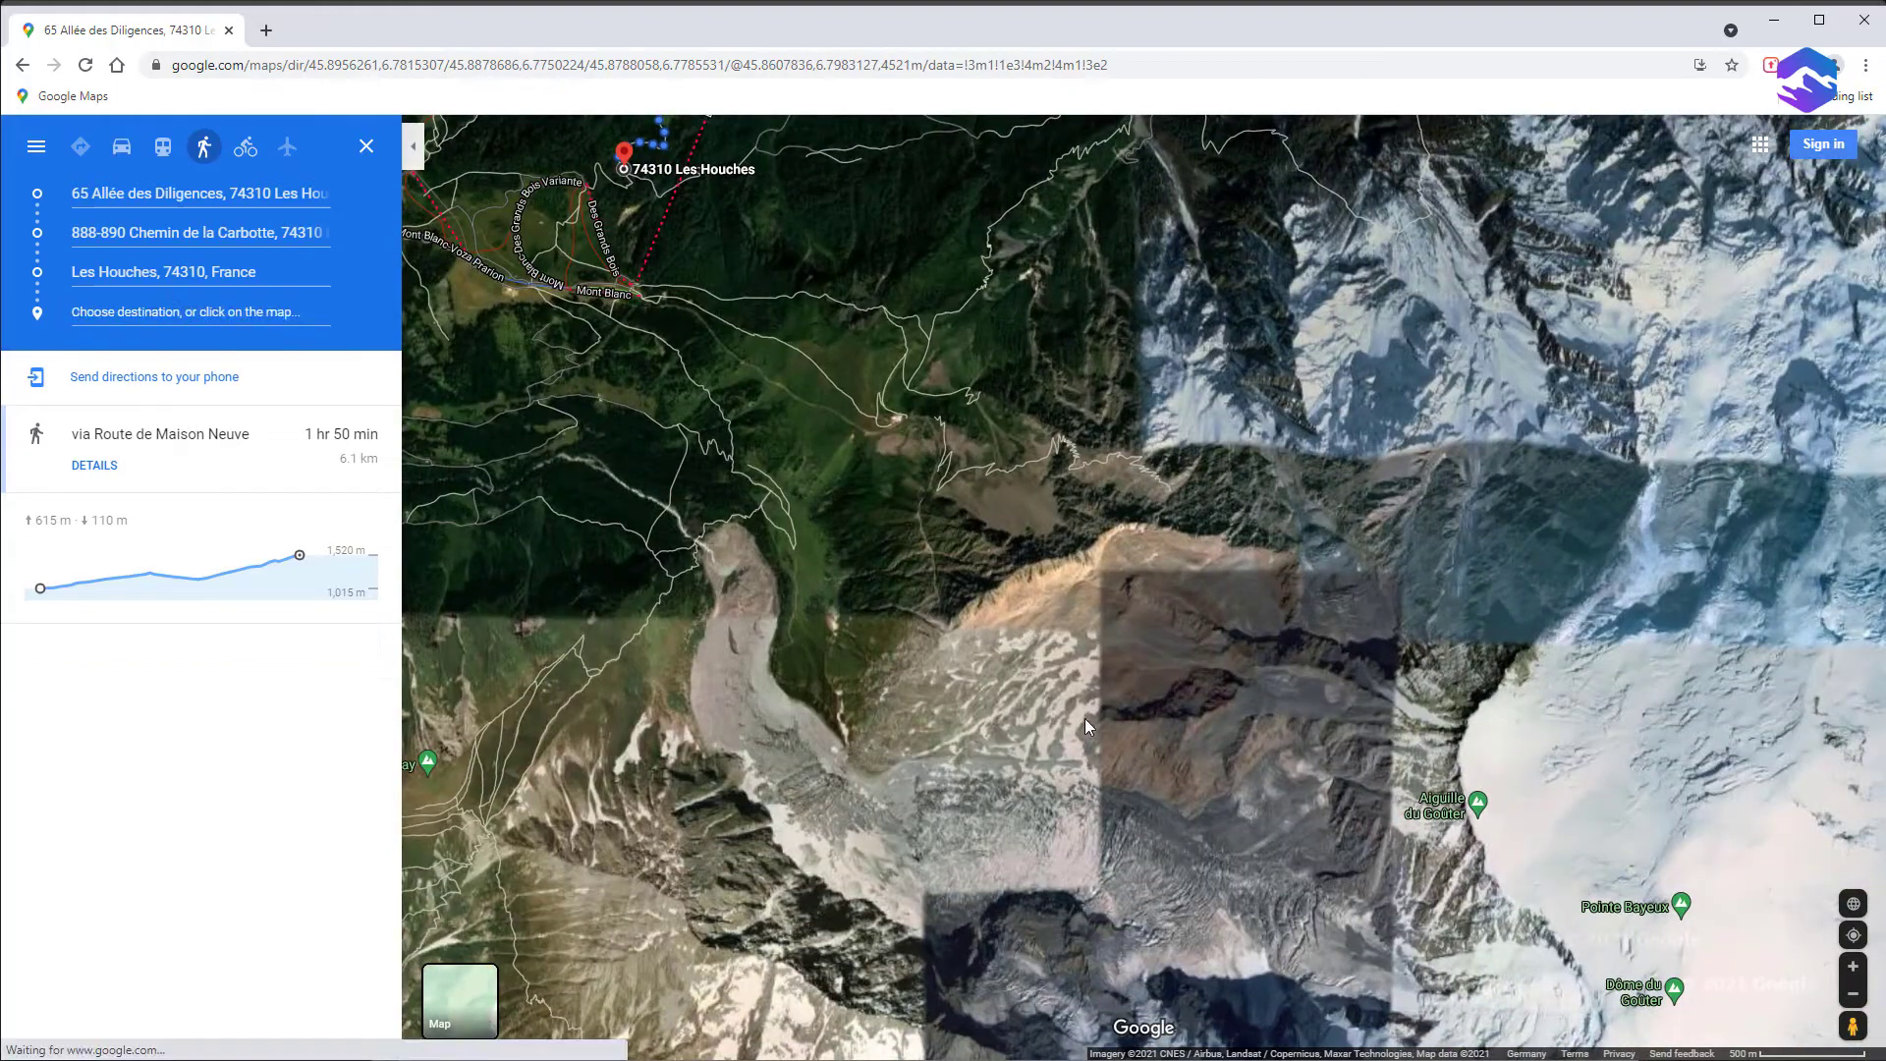
{"action": "left_click", "coordinate": [1474, 823]}
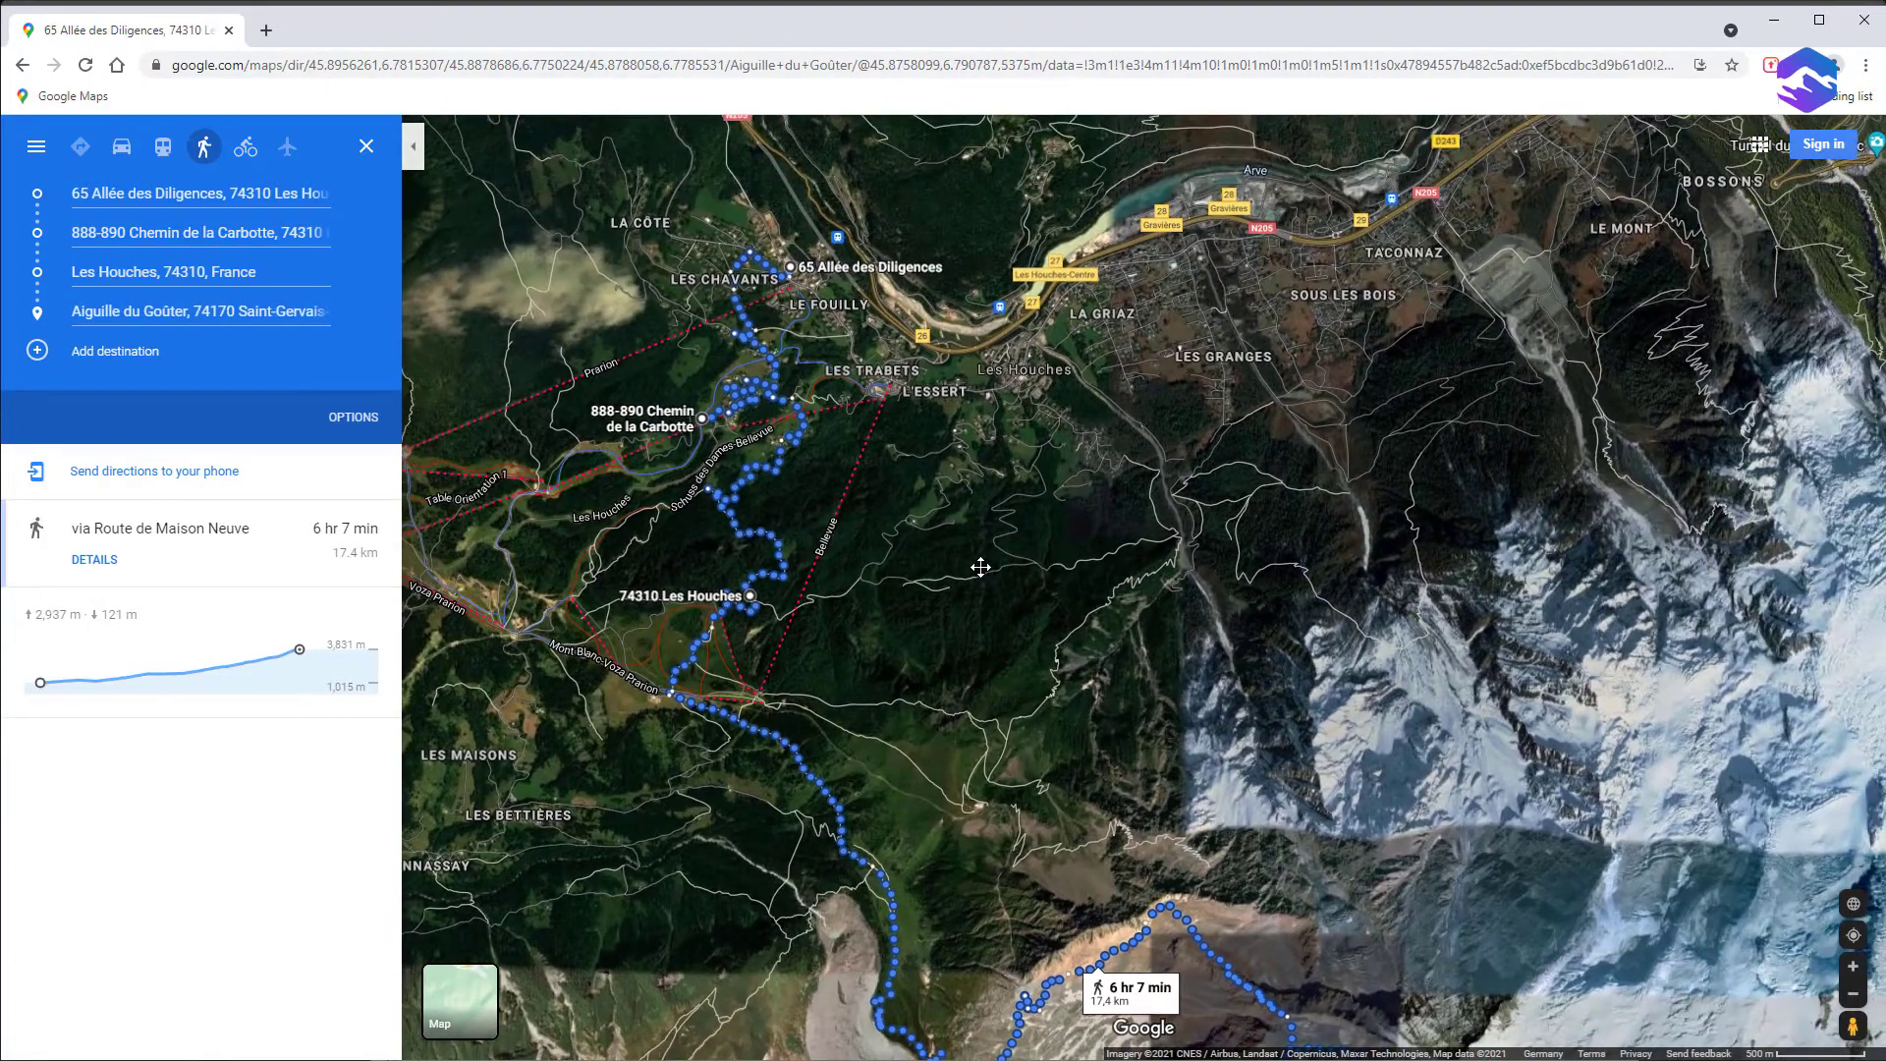
{"action": "scroll", "coordinate": [700, 345], "scroll_direction": "up", "scroll_amount": 3}
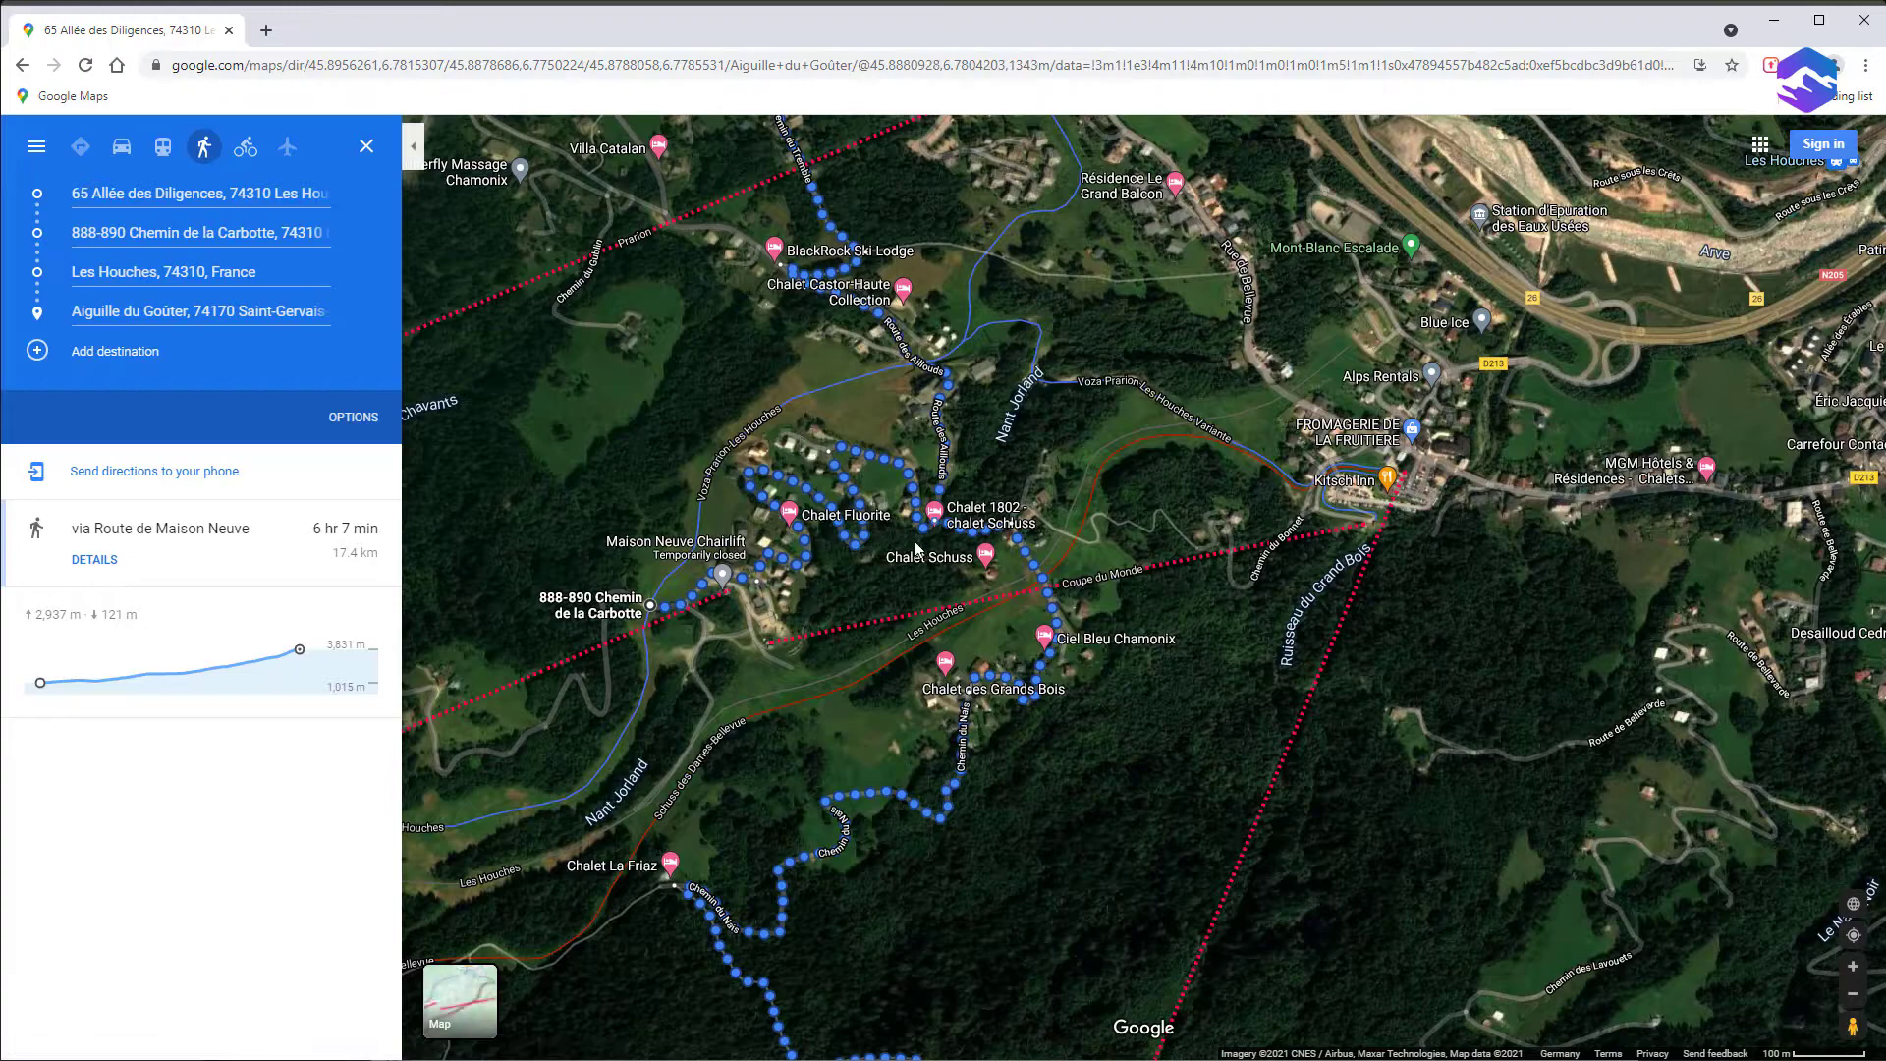
- Remove the Chemin de la Carbotte stop and copy the route's short share link
{"action": "left_click", "coordinate": [366, 233]}
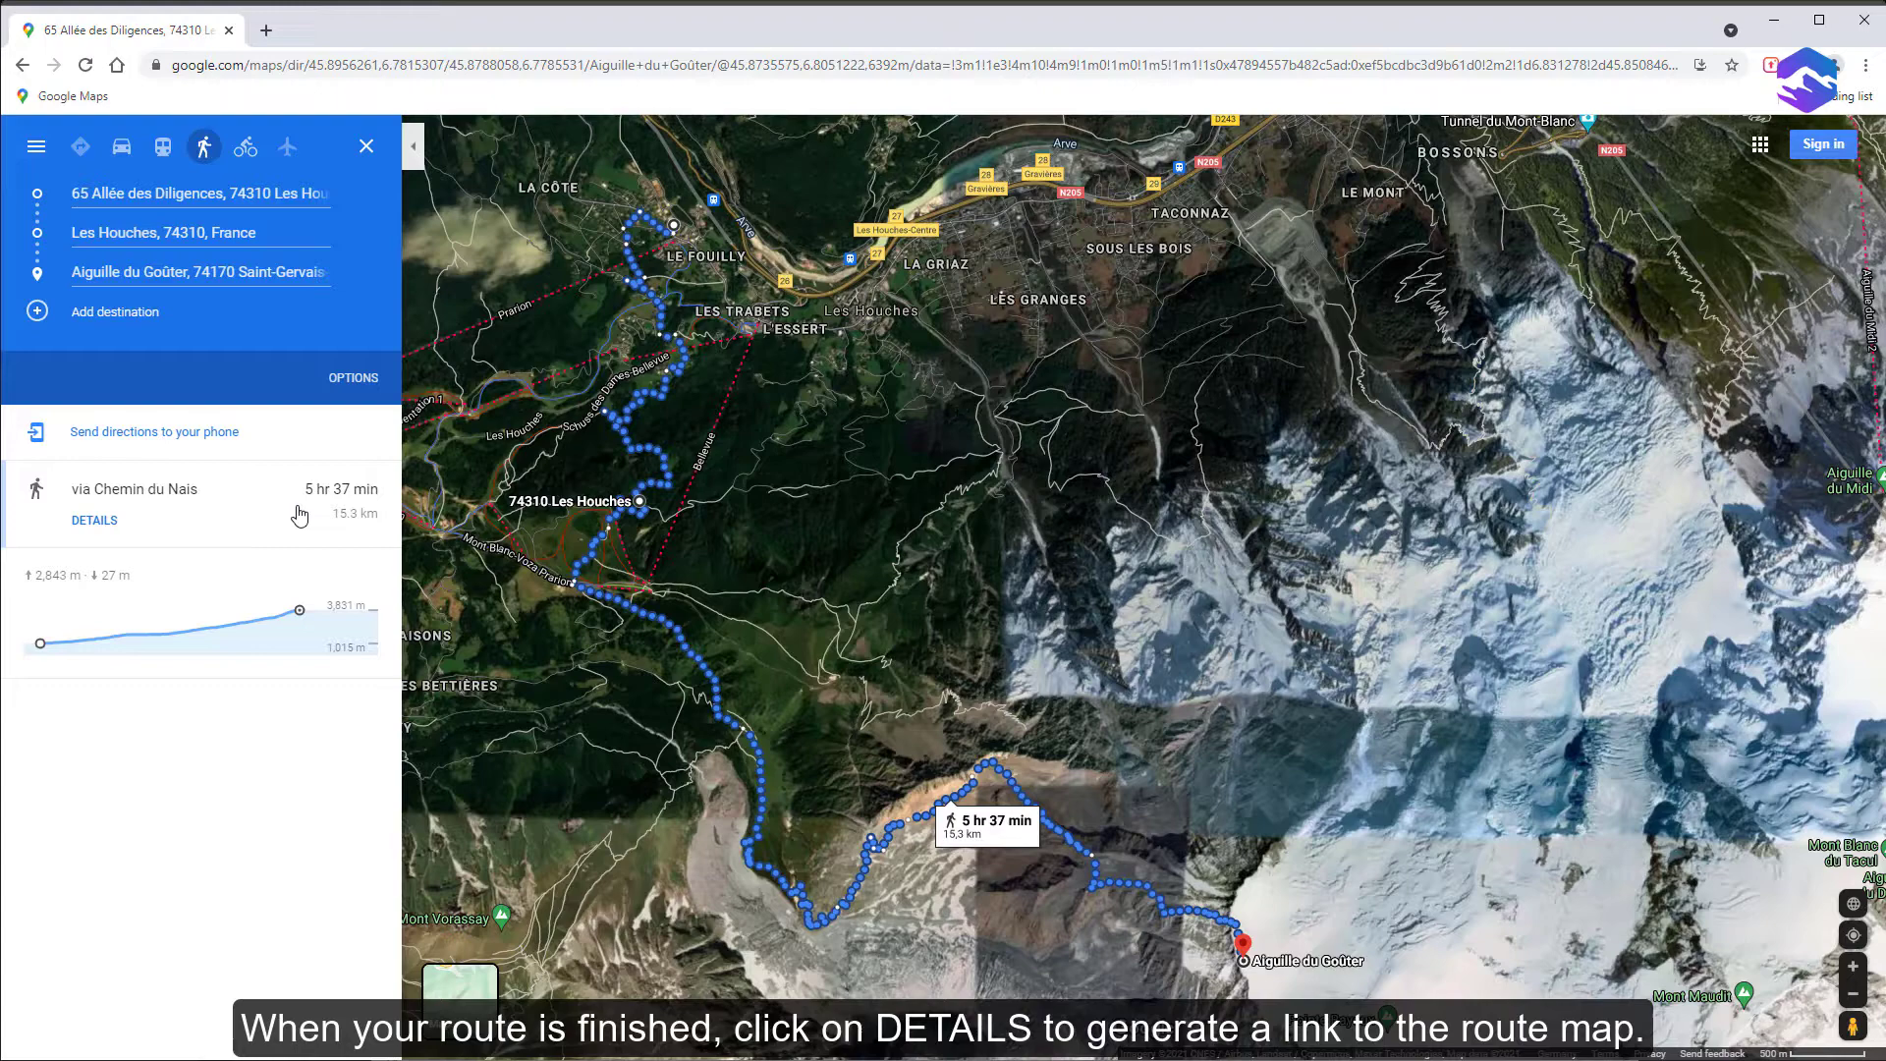
{"action": "left_click", "coordinate": [101, 523]}
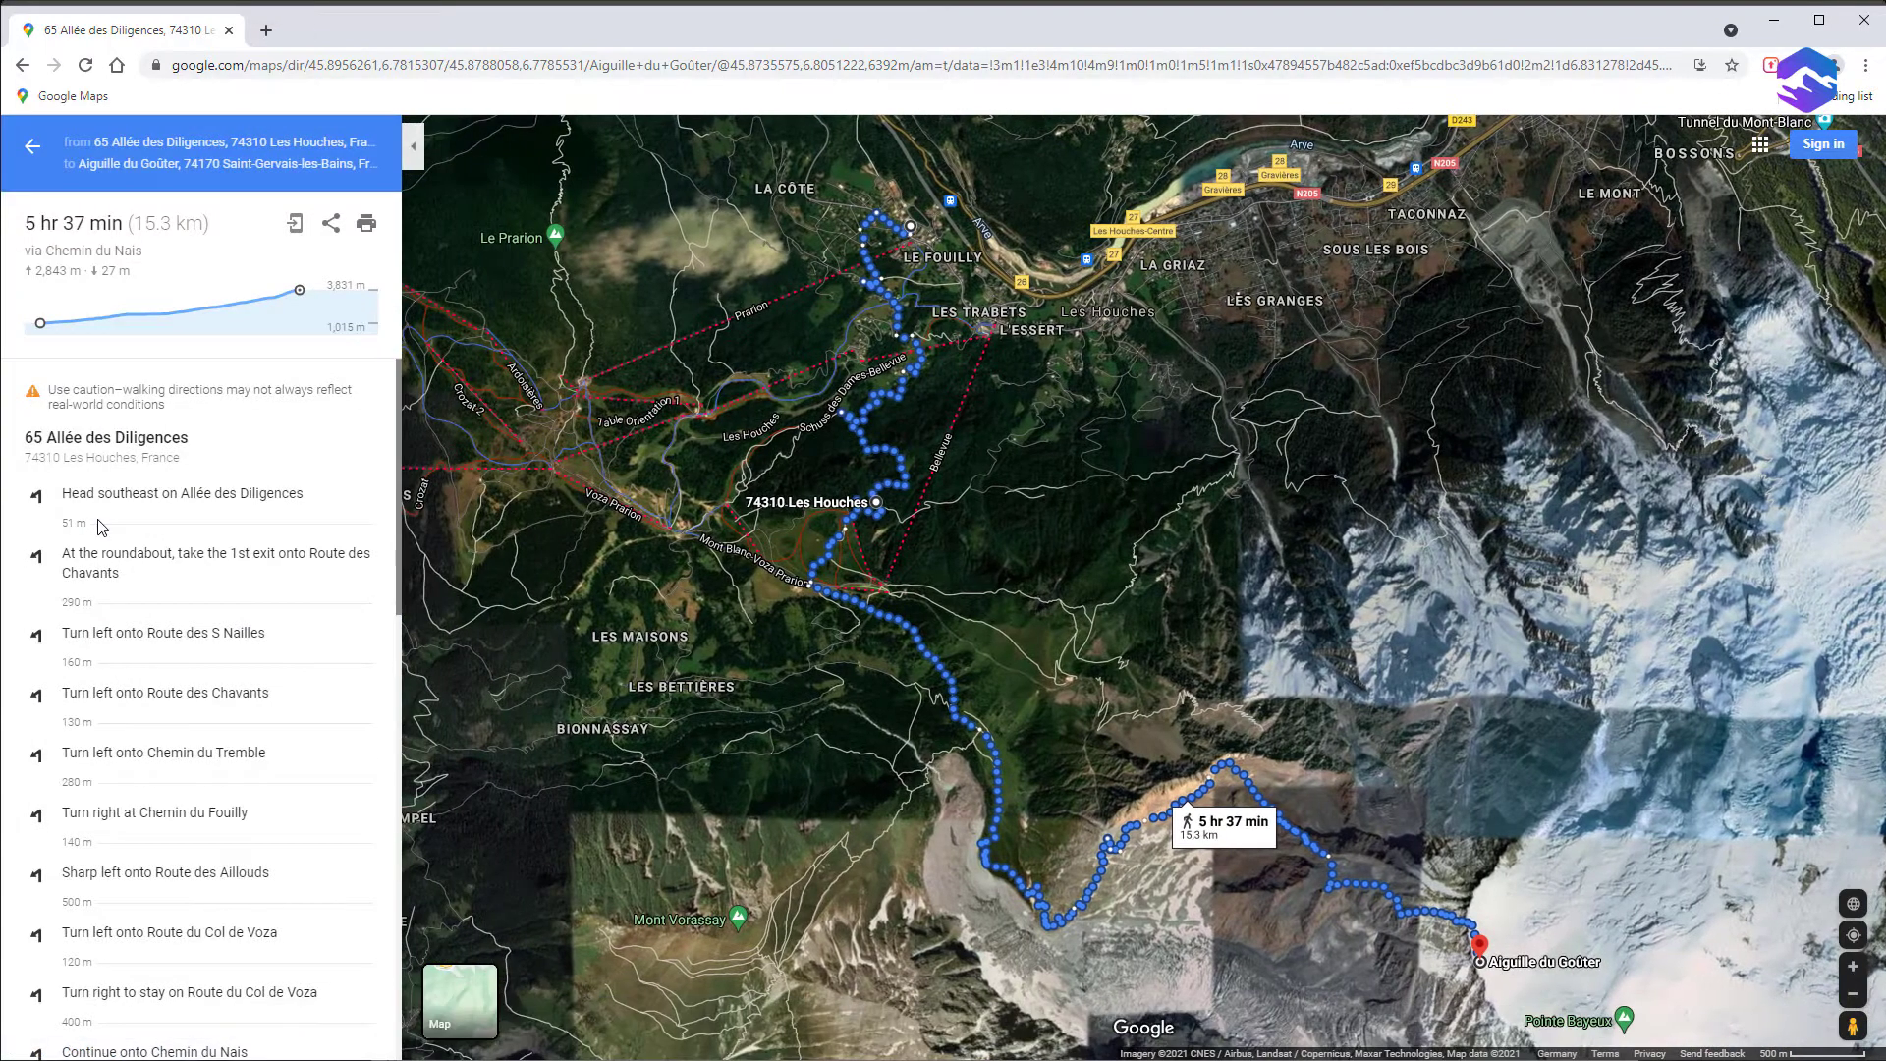
{"action": "left_click", "coordinate": [331, 223]}
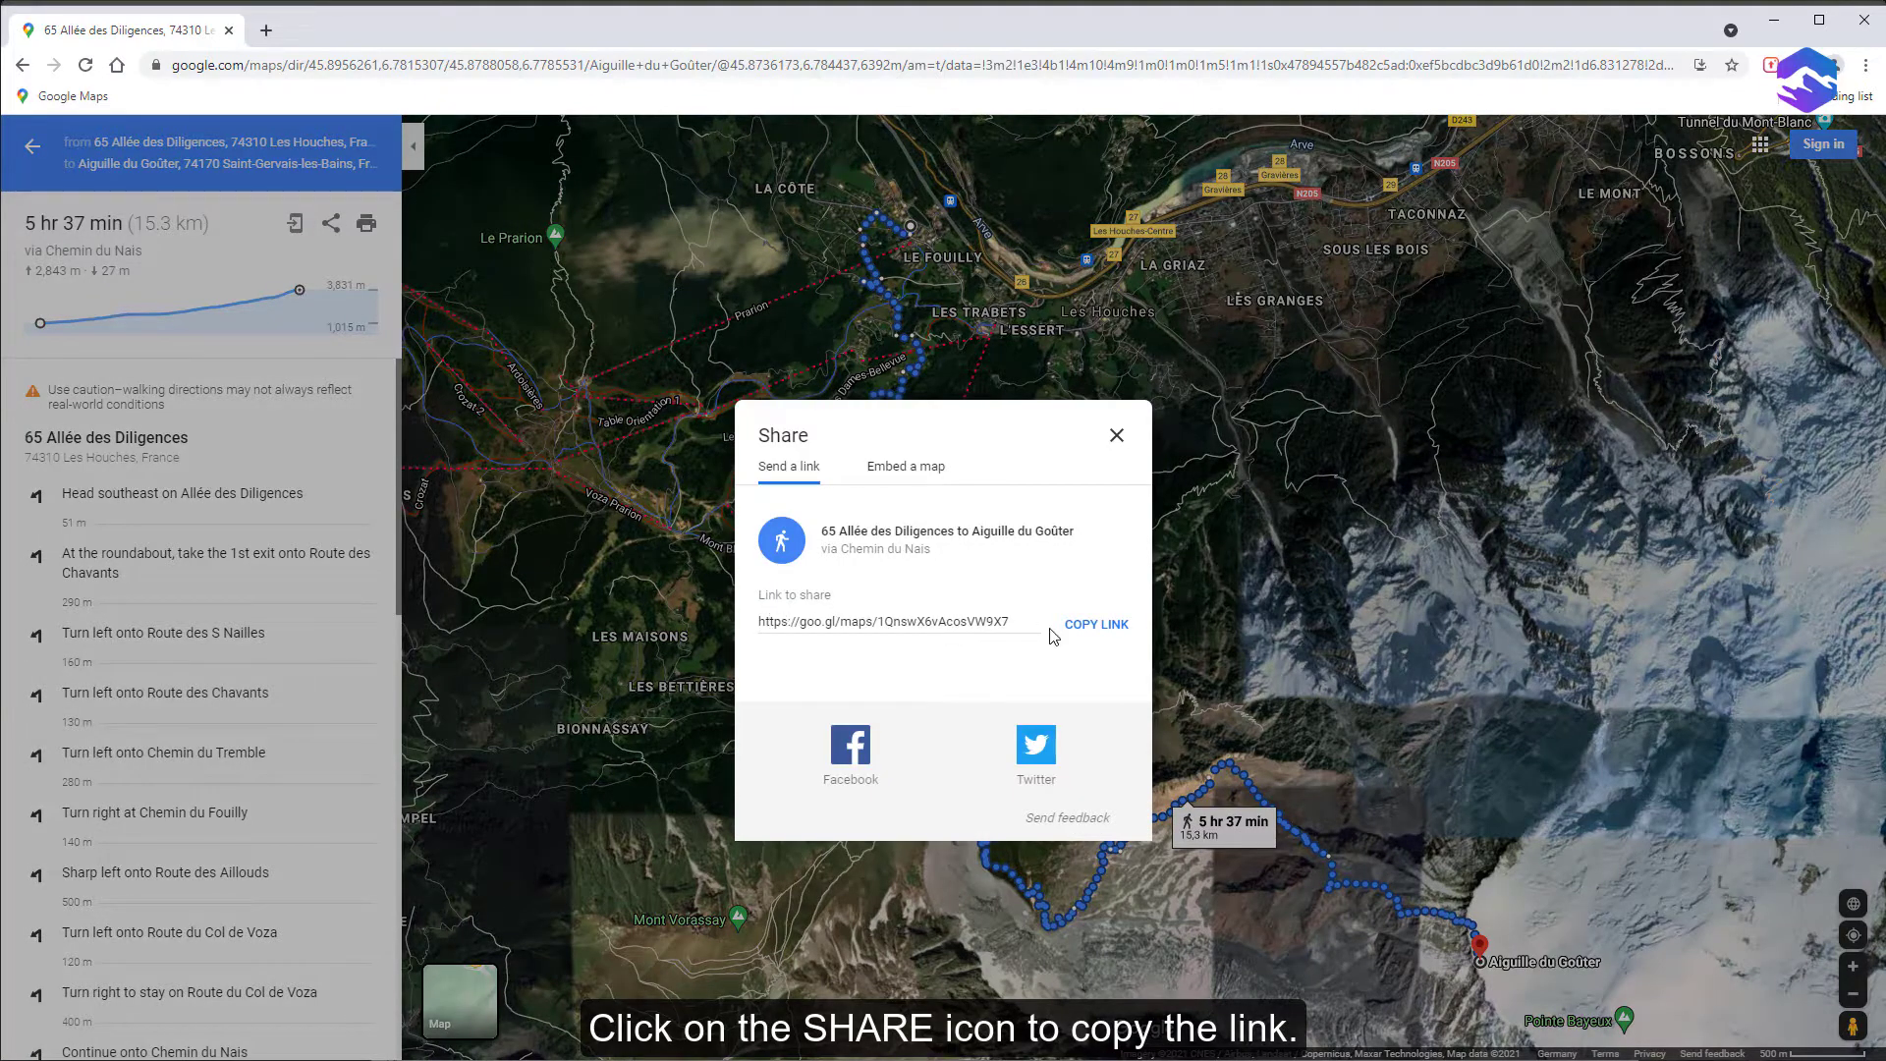
{"action": "left_click", "coordinate": [1098, 635]}
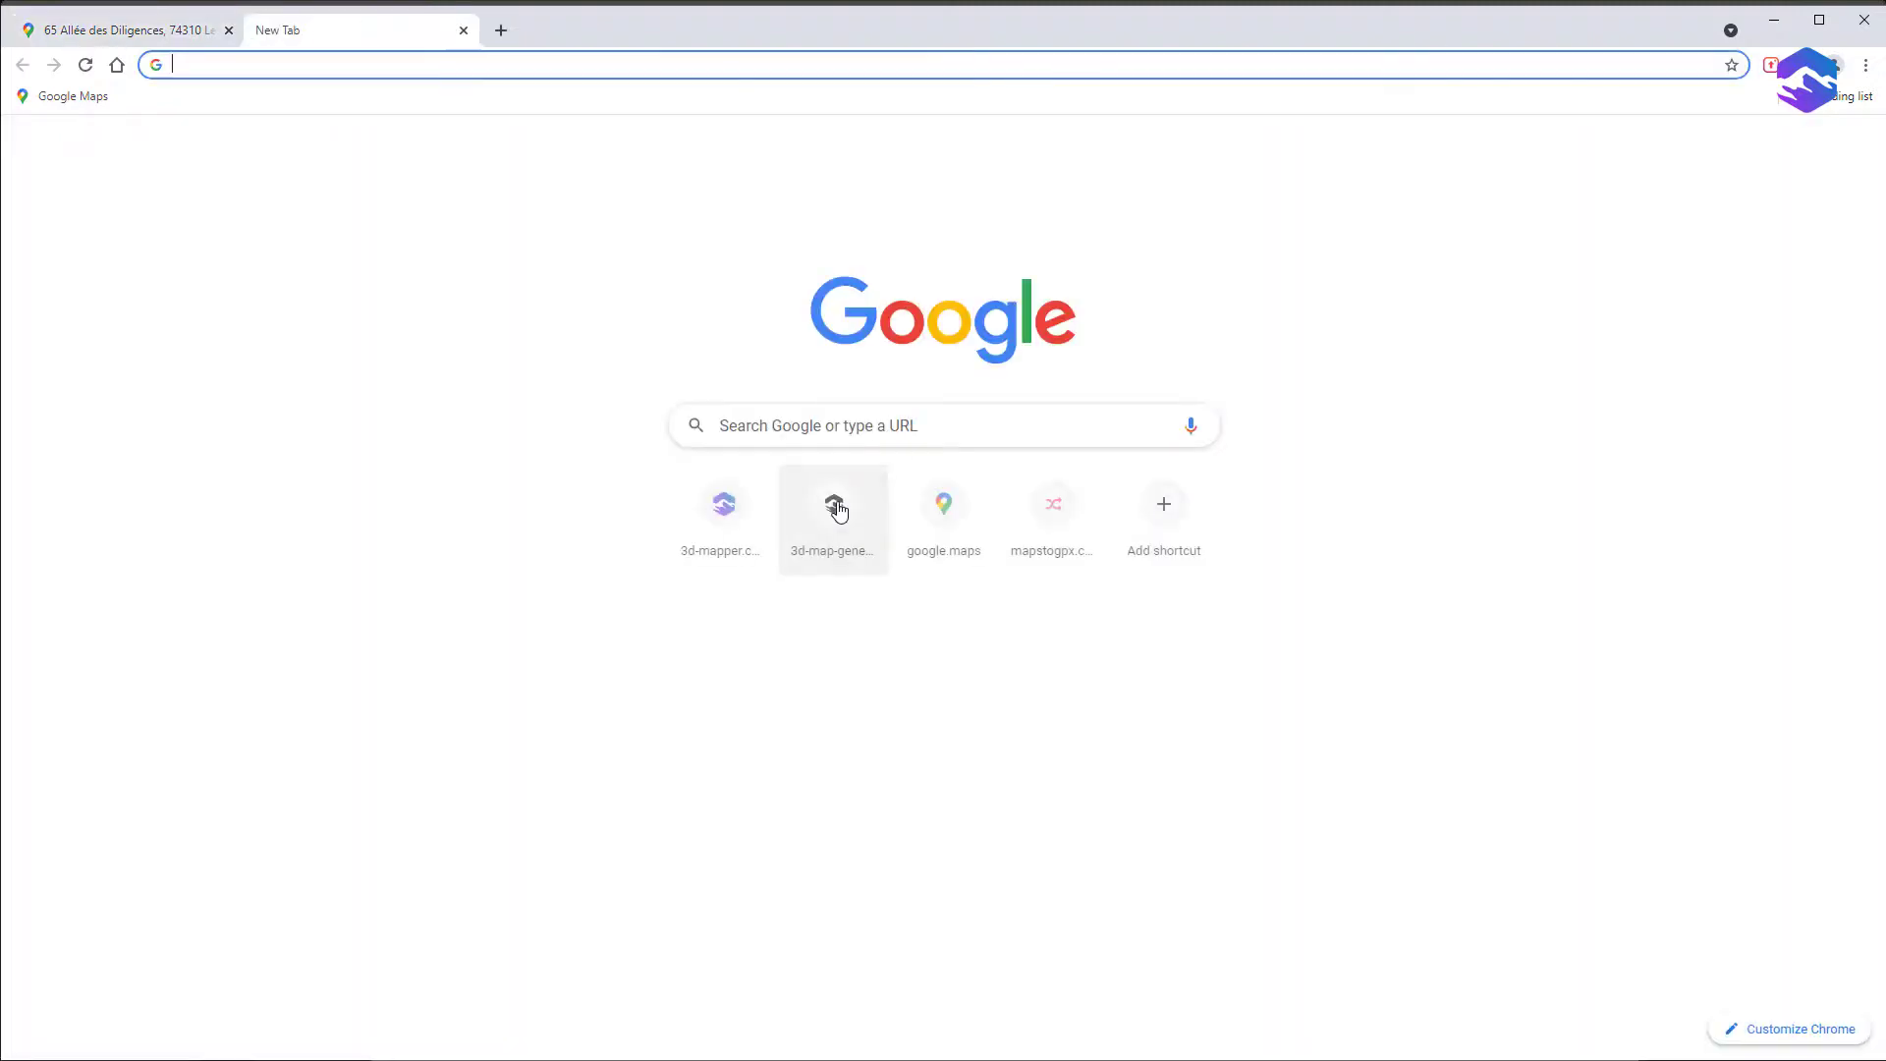
- Open mapstogpx.com in a new tab and paste the route link into its field
{"action": "left_click", "coordinate": [265, 31]}
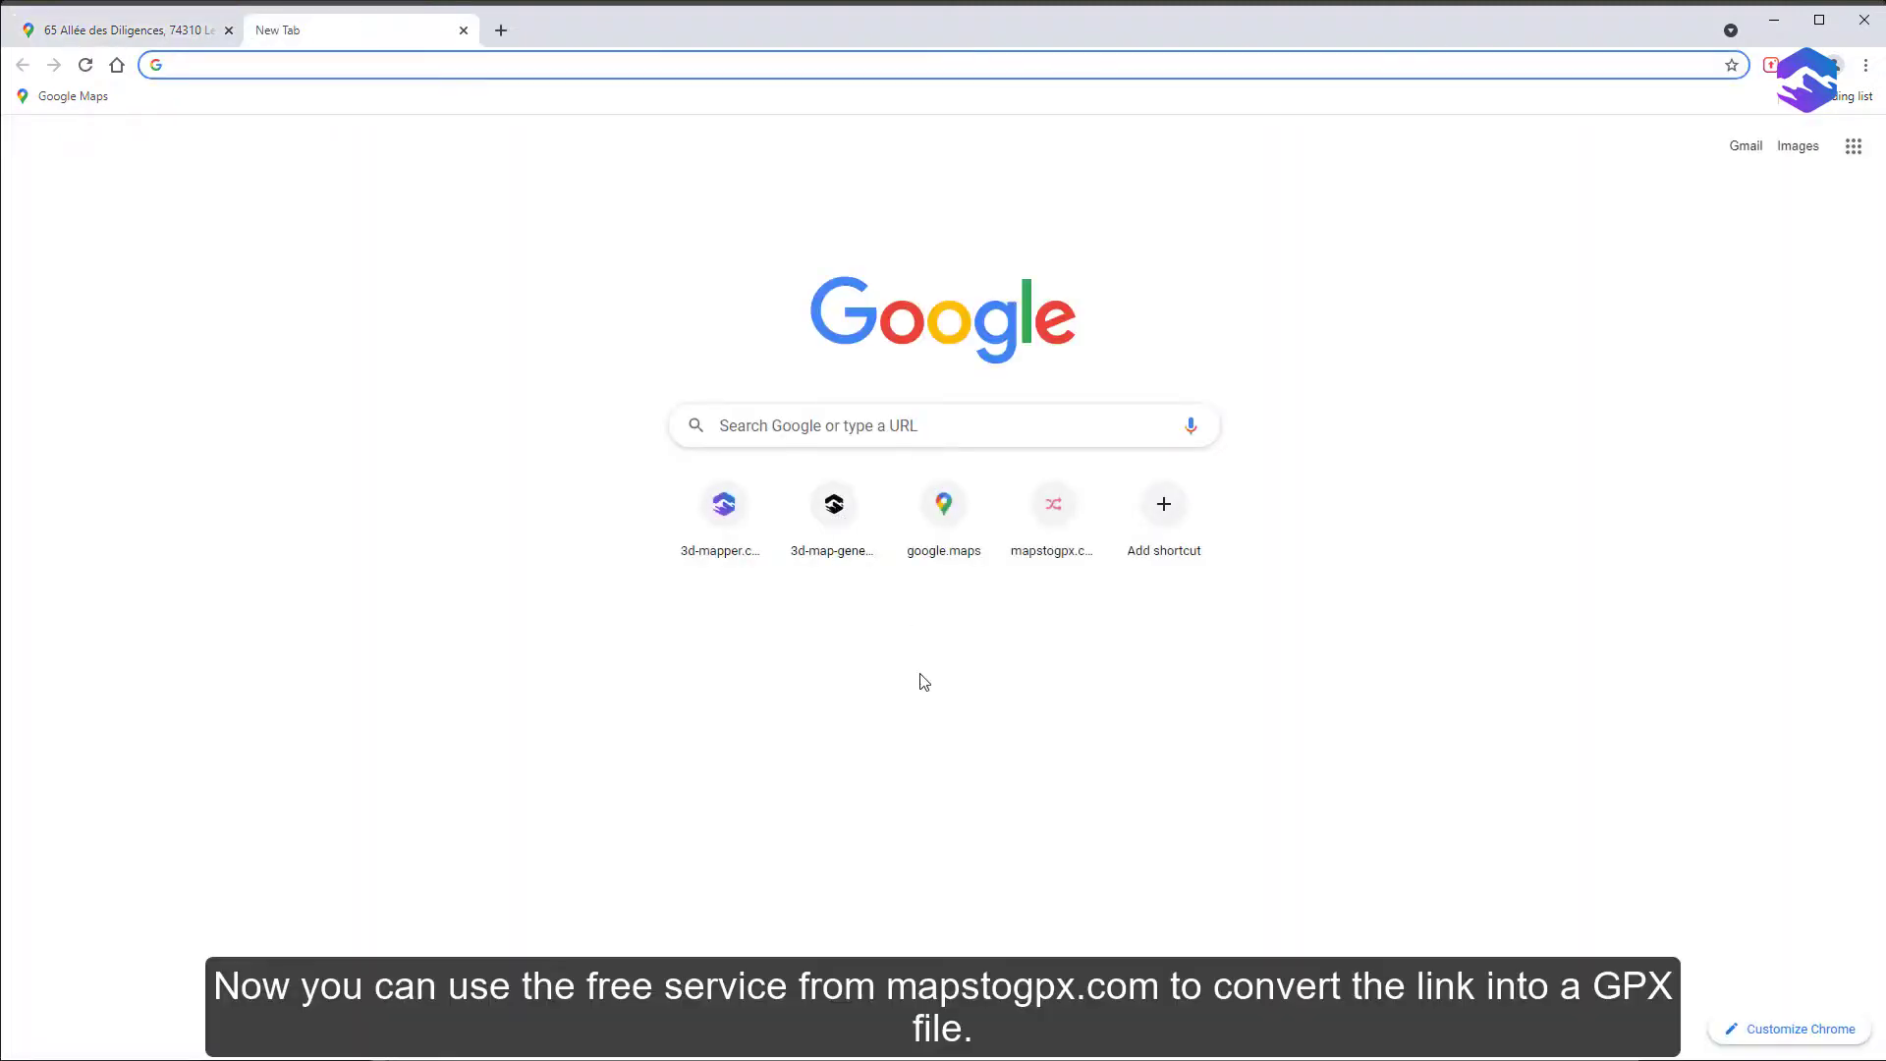
{"action": "left_click", "coordinate": [1071, 524]}
{"action": "left_click", "coordinate": [200, 66]}
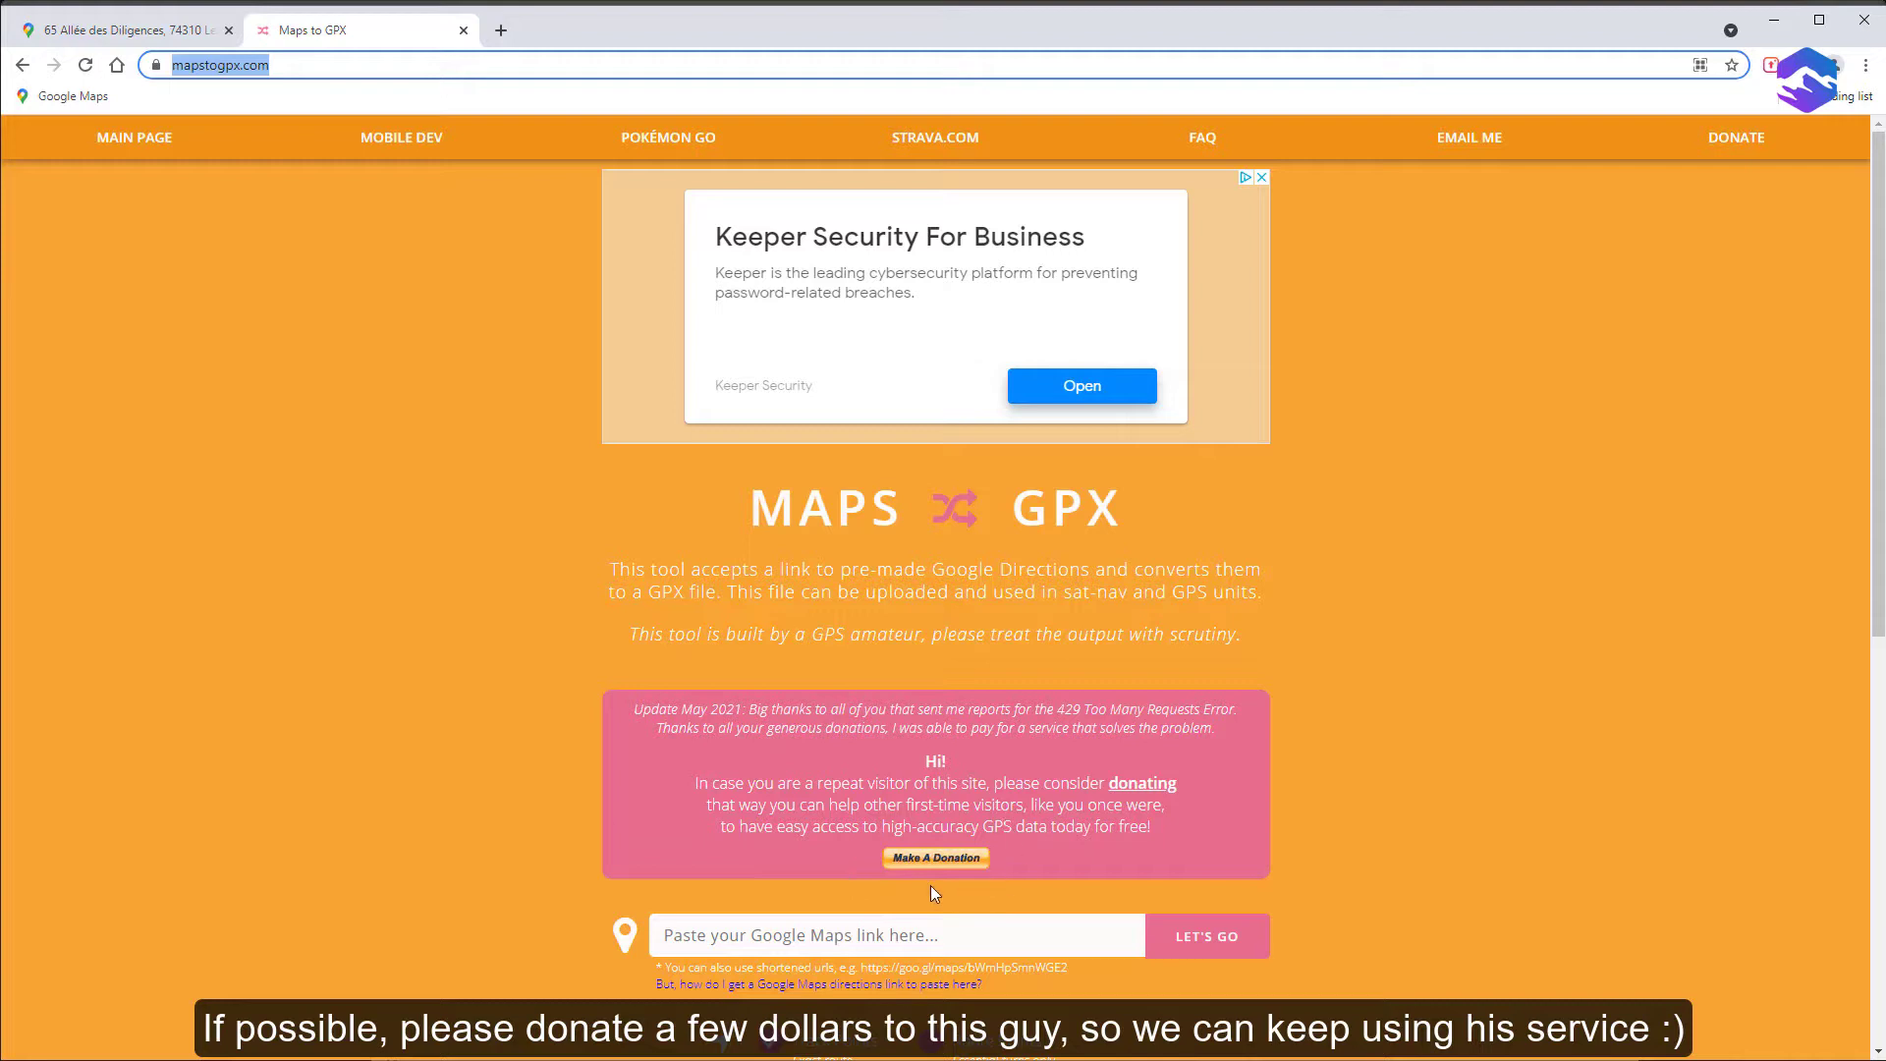
{"action": "left_click", "coordinate": [938, 858]}
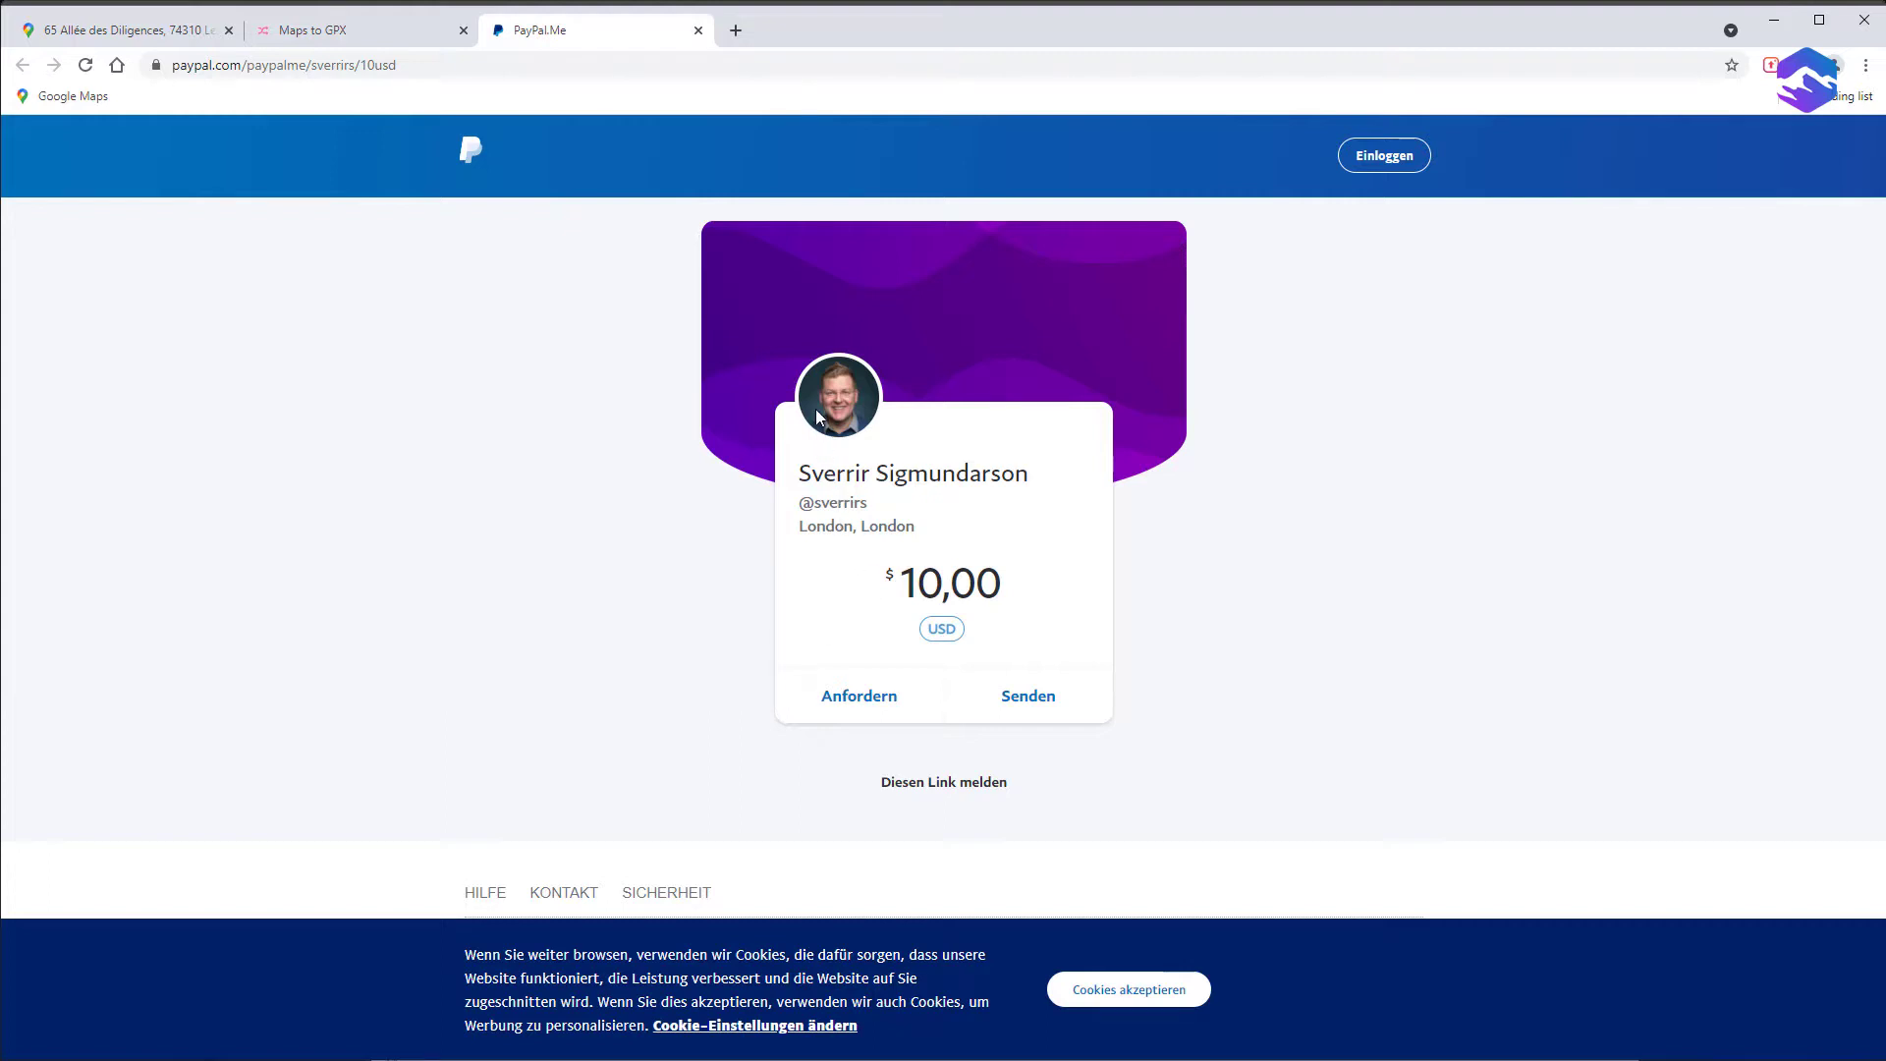
{"action": "left_click", "coordinate": [698, 30]}
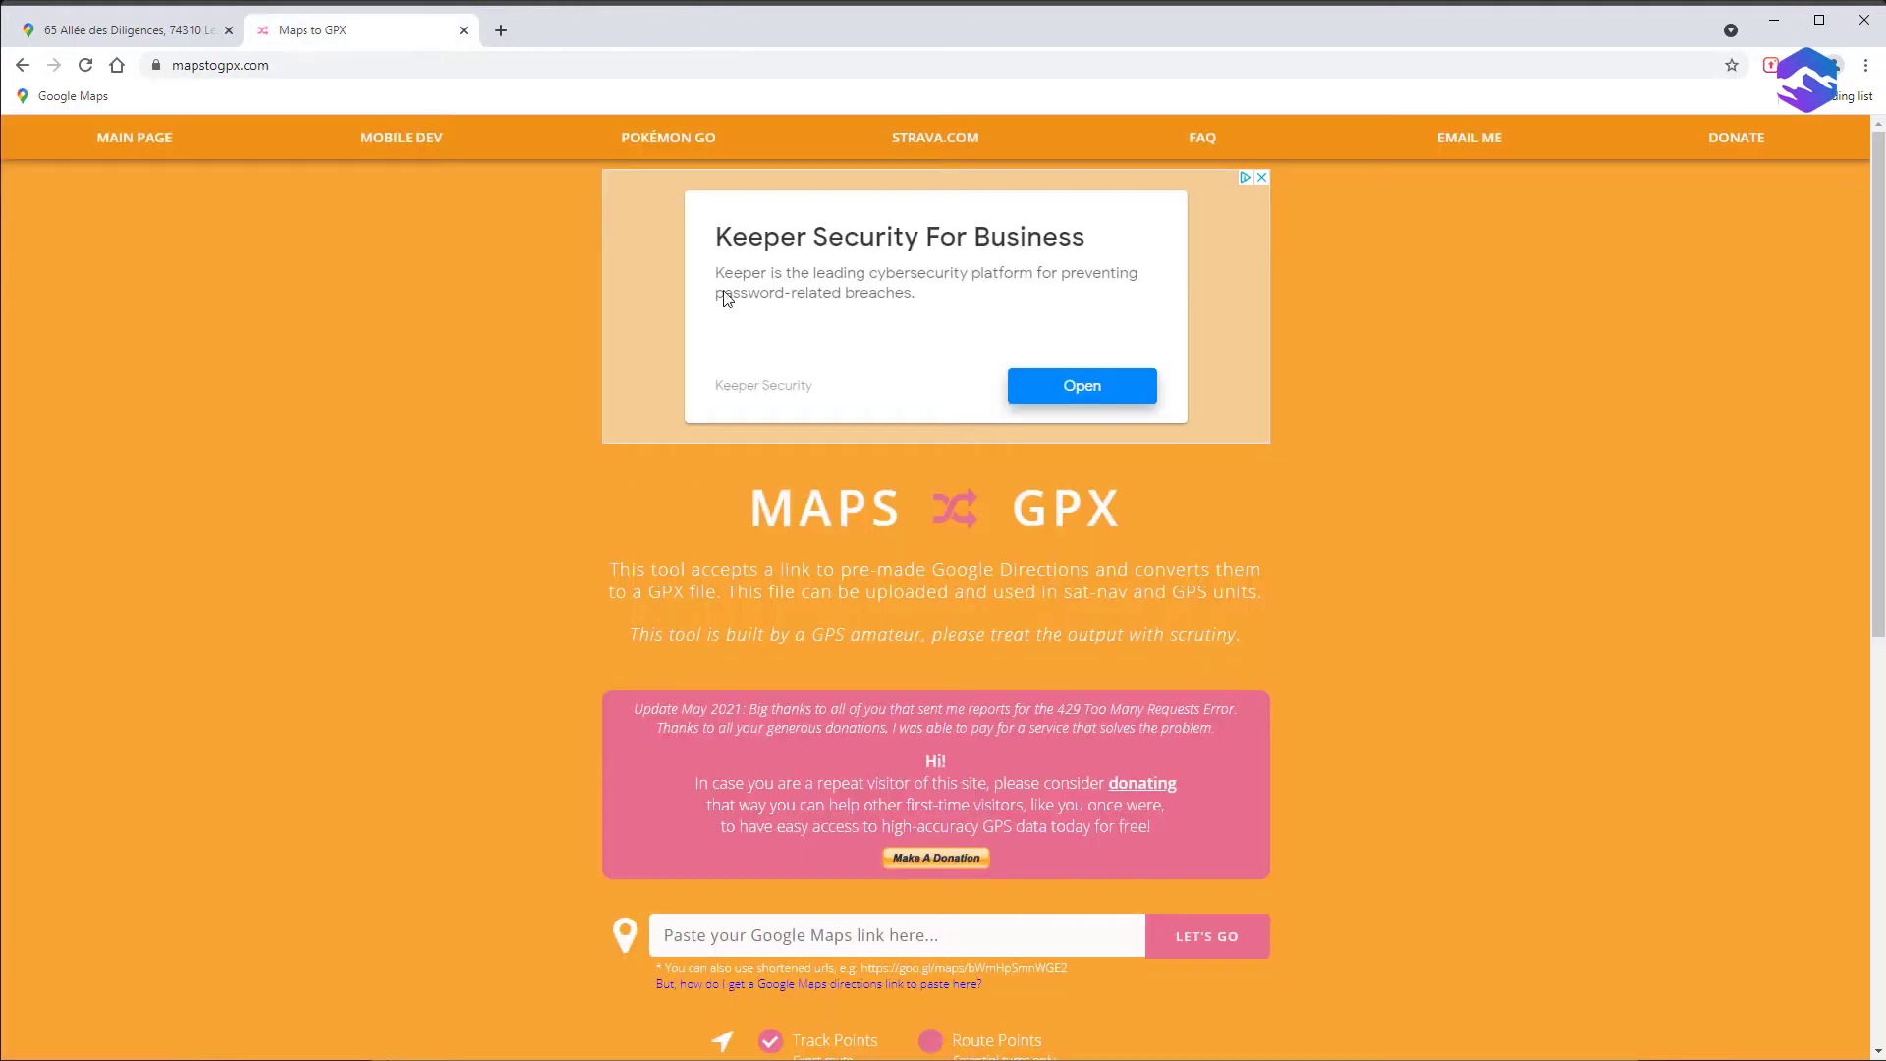
{"action": "right_click", "coordinate": [869, 937]}
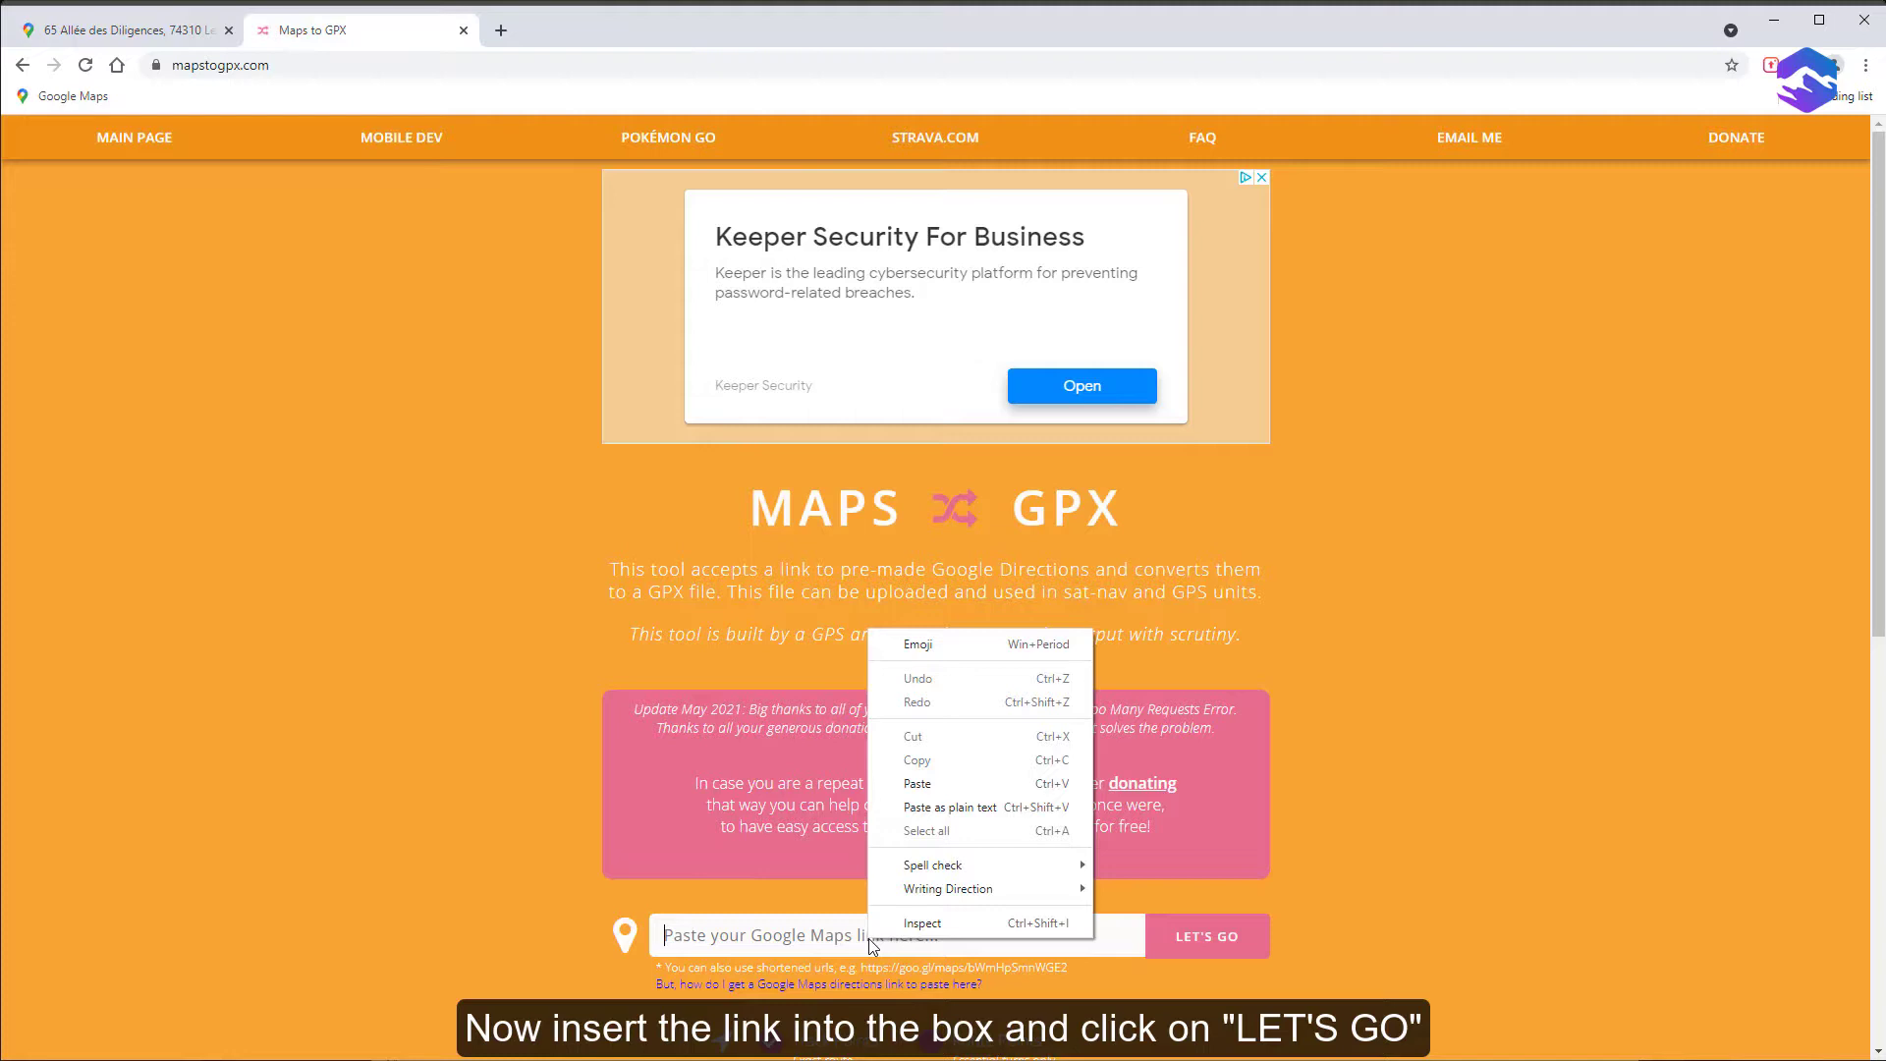
{"action": "left_click", "coordinate": [925, 787]}
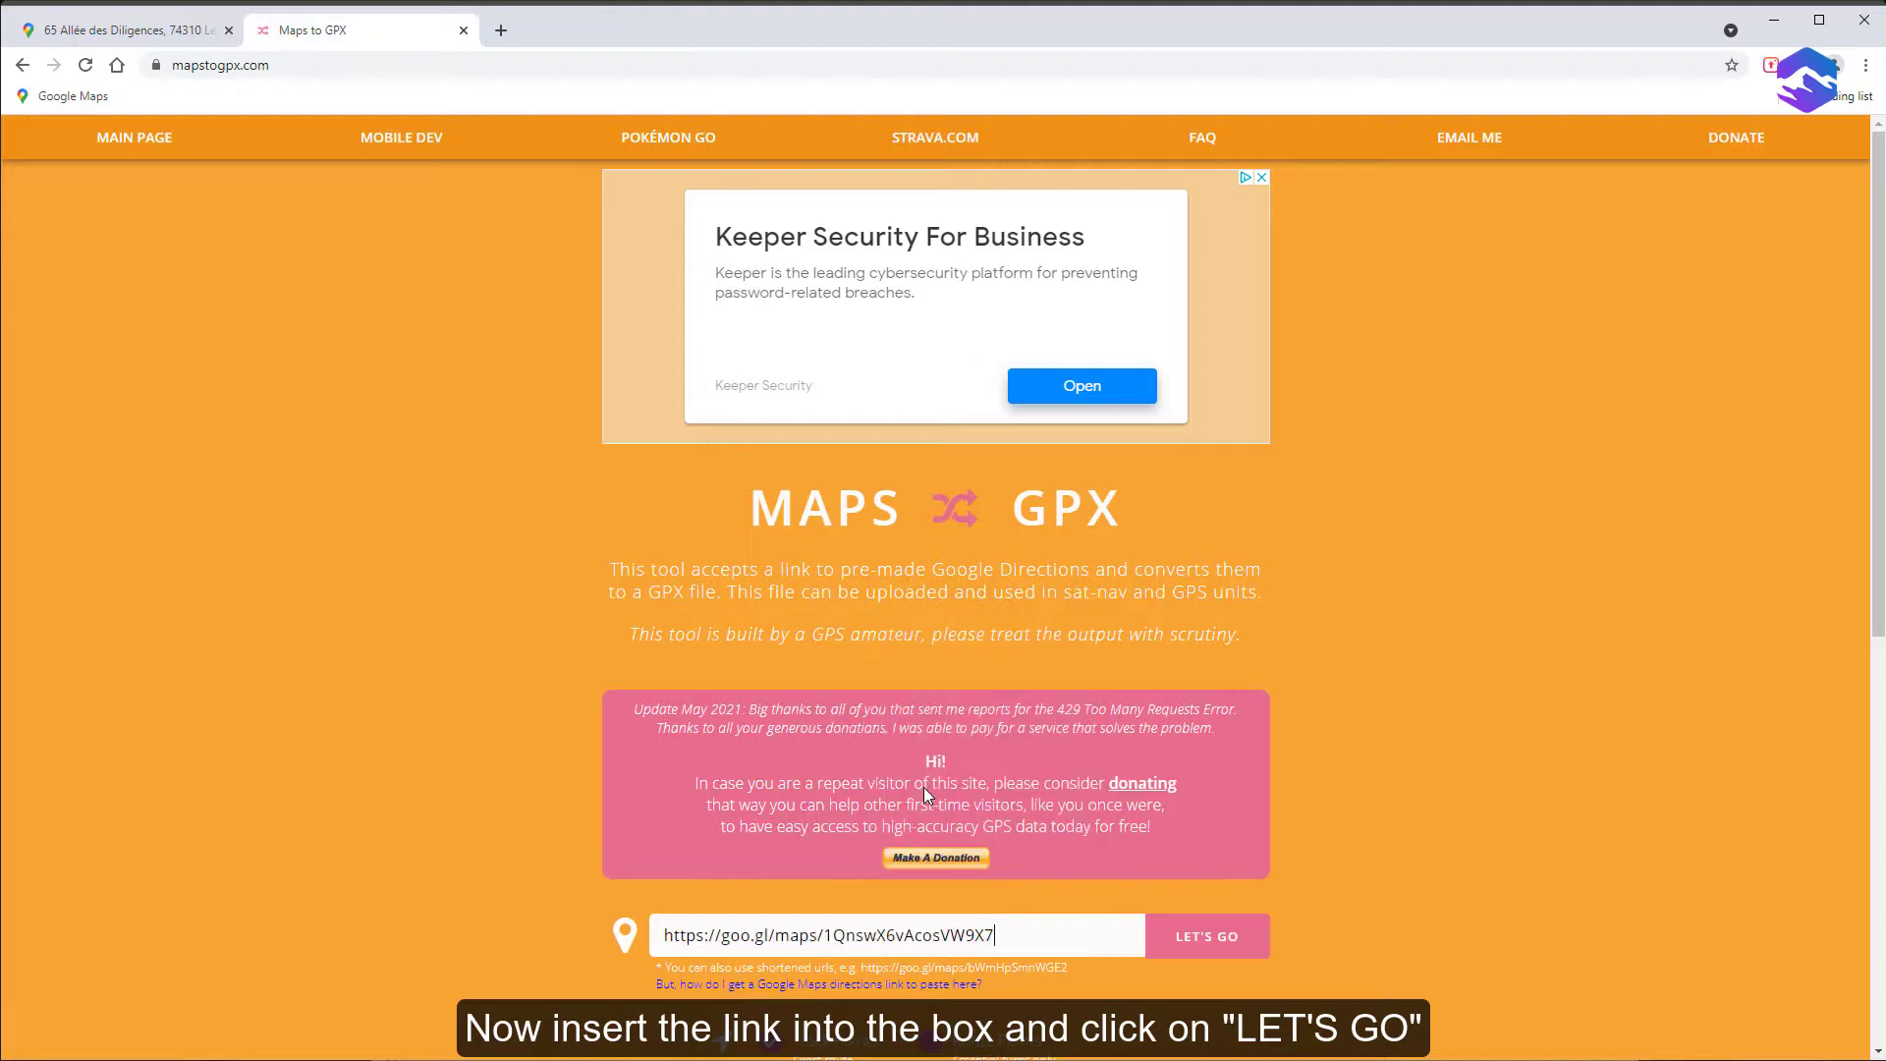
- Convert the link, save it as 'Aiguille du Goûter.gpx', and open 3D-Mapper in a new tab
{"action": "left_click", "coordinate": [1213, 955]}
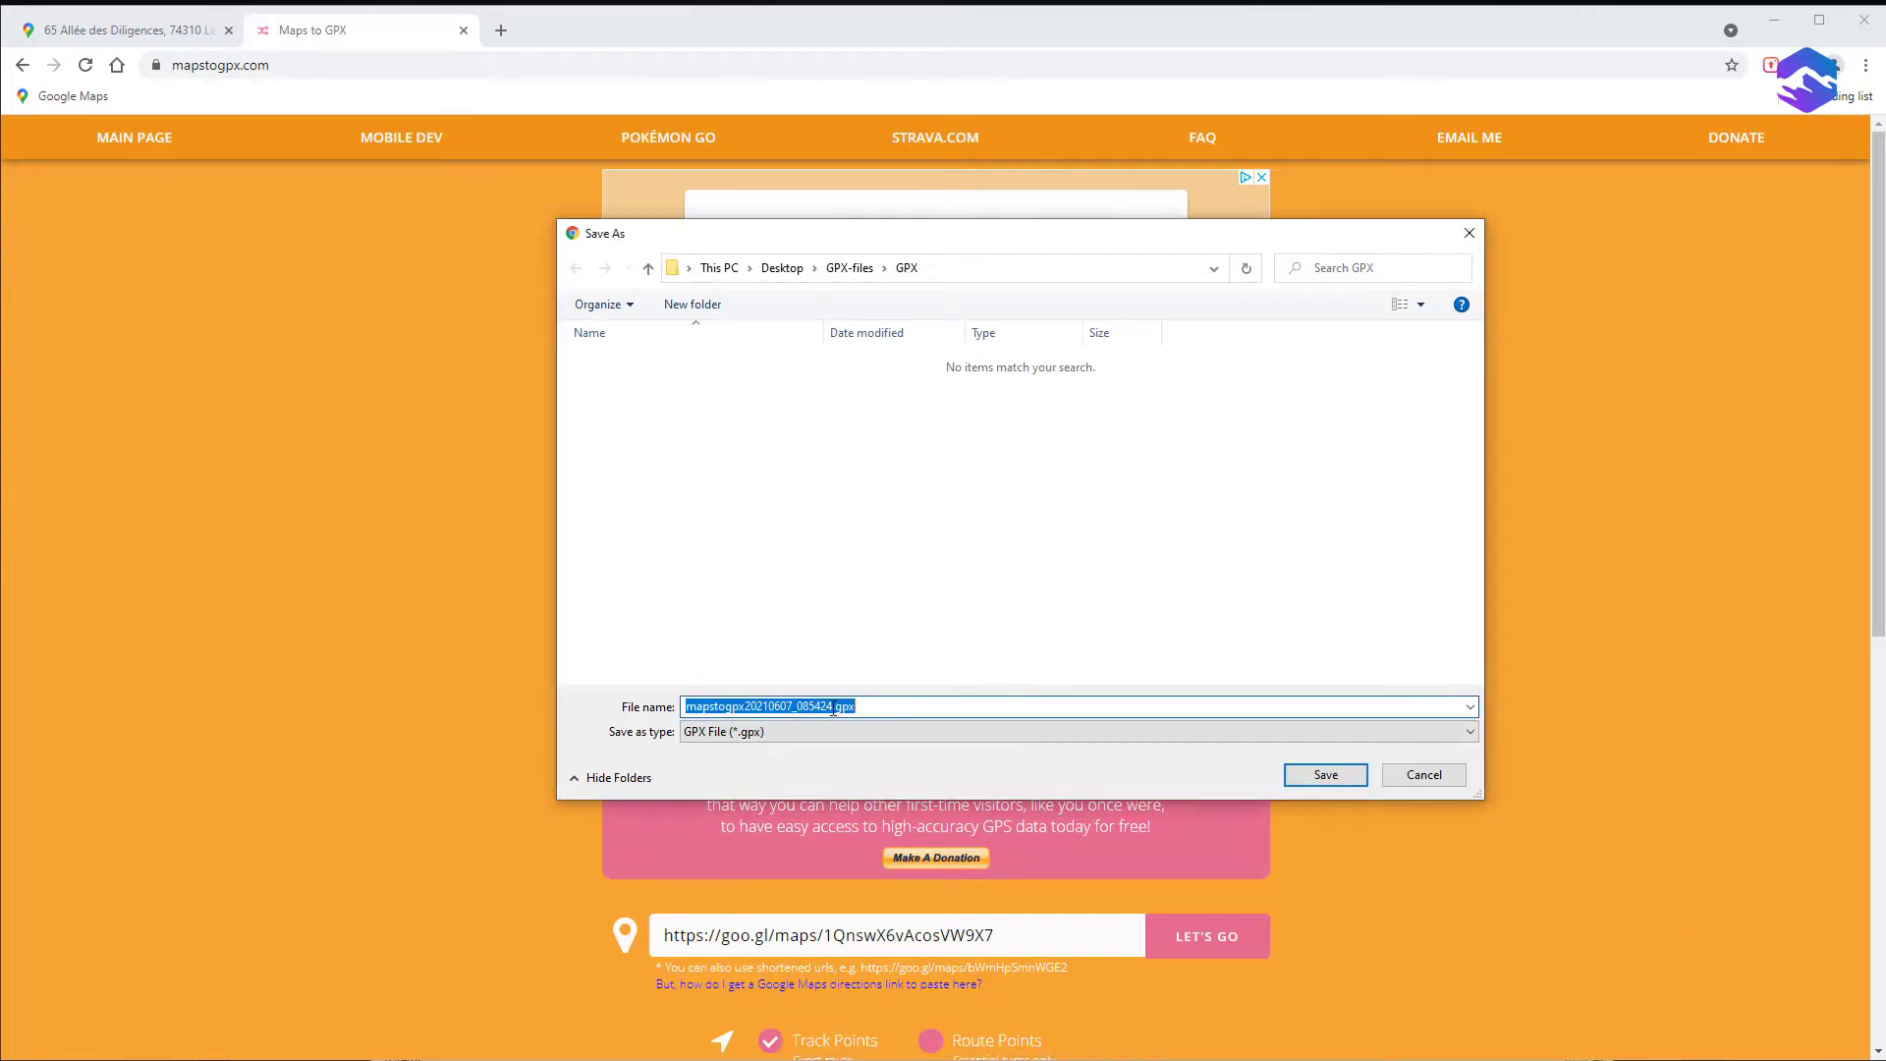
{"action": "left_click", "coordinate": [834, 707]}
{"action": "left_click_drag", "start_coordinate": [834, 707], "coordinate": [663, 693]}
{"action": "type", "text": "Aiguille du Goûter"}
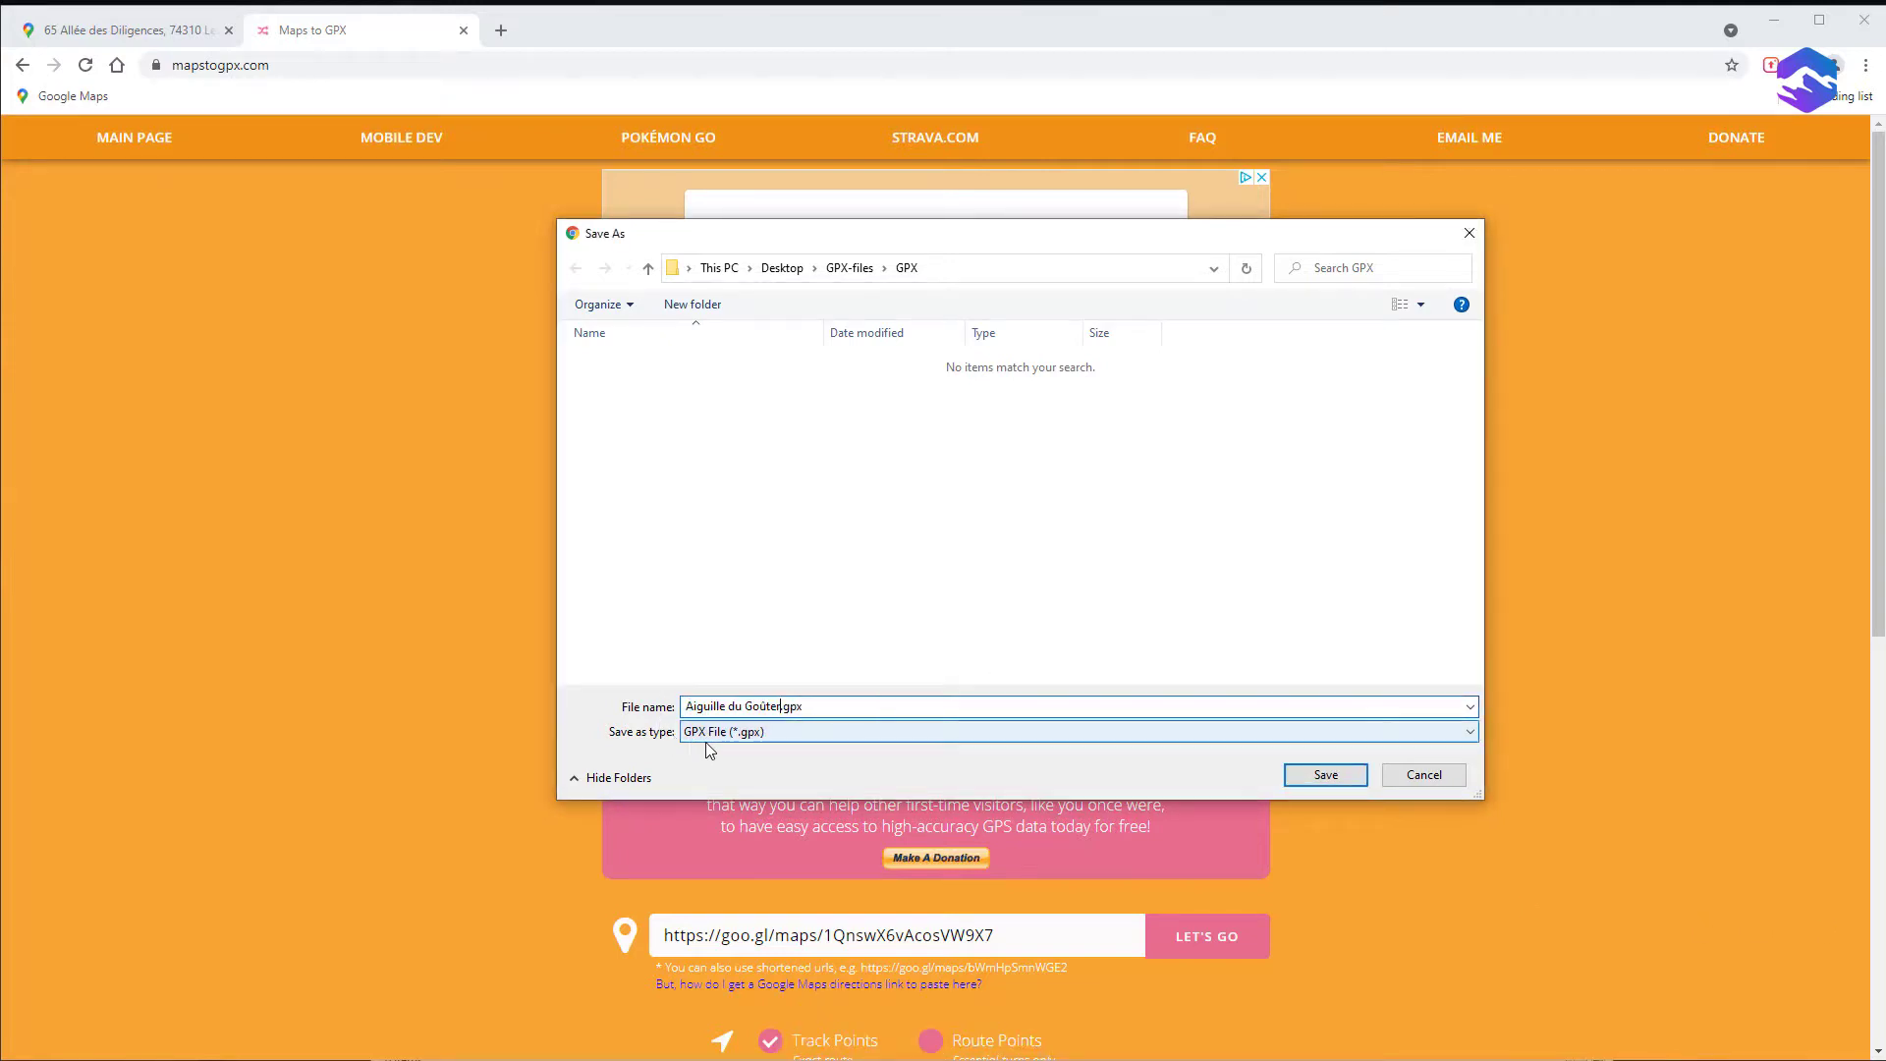
{"action": "left_click", "coordinate": [1326, 775]}
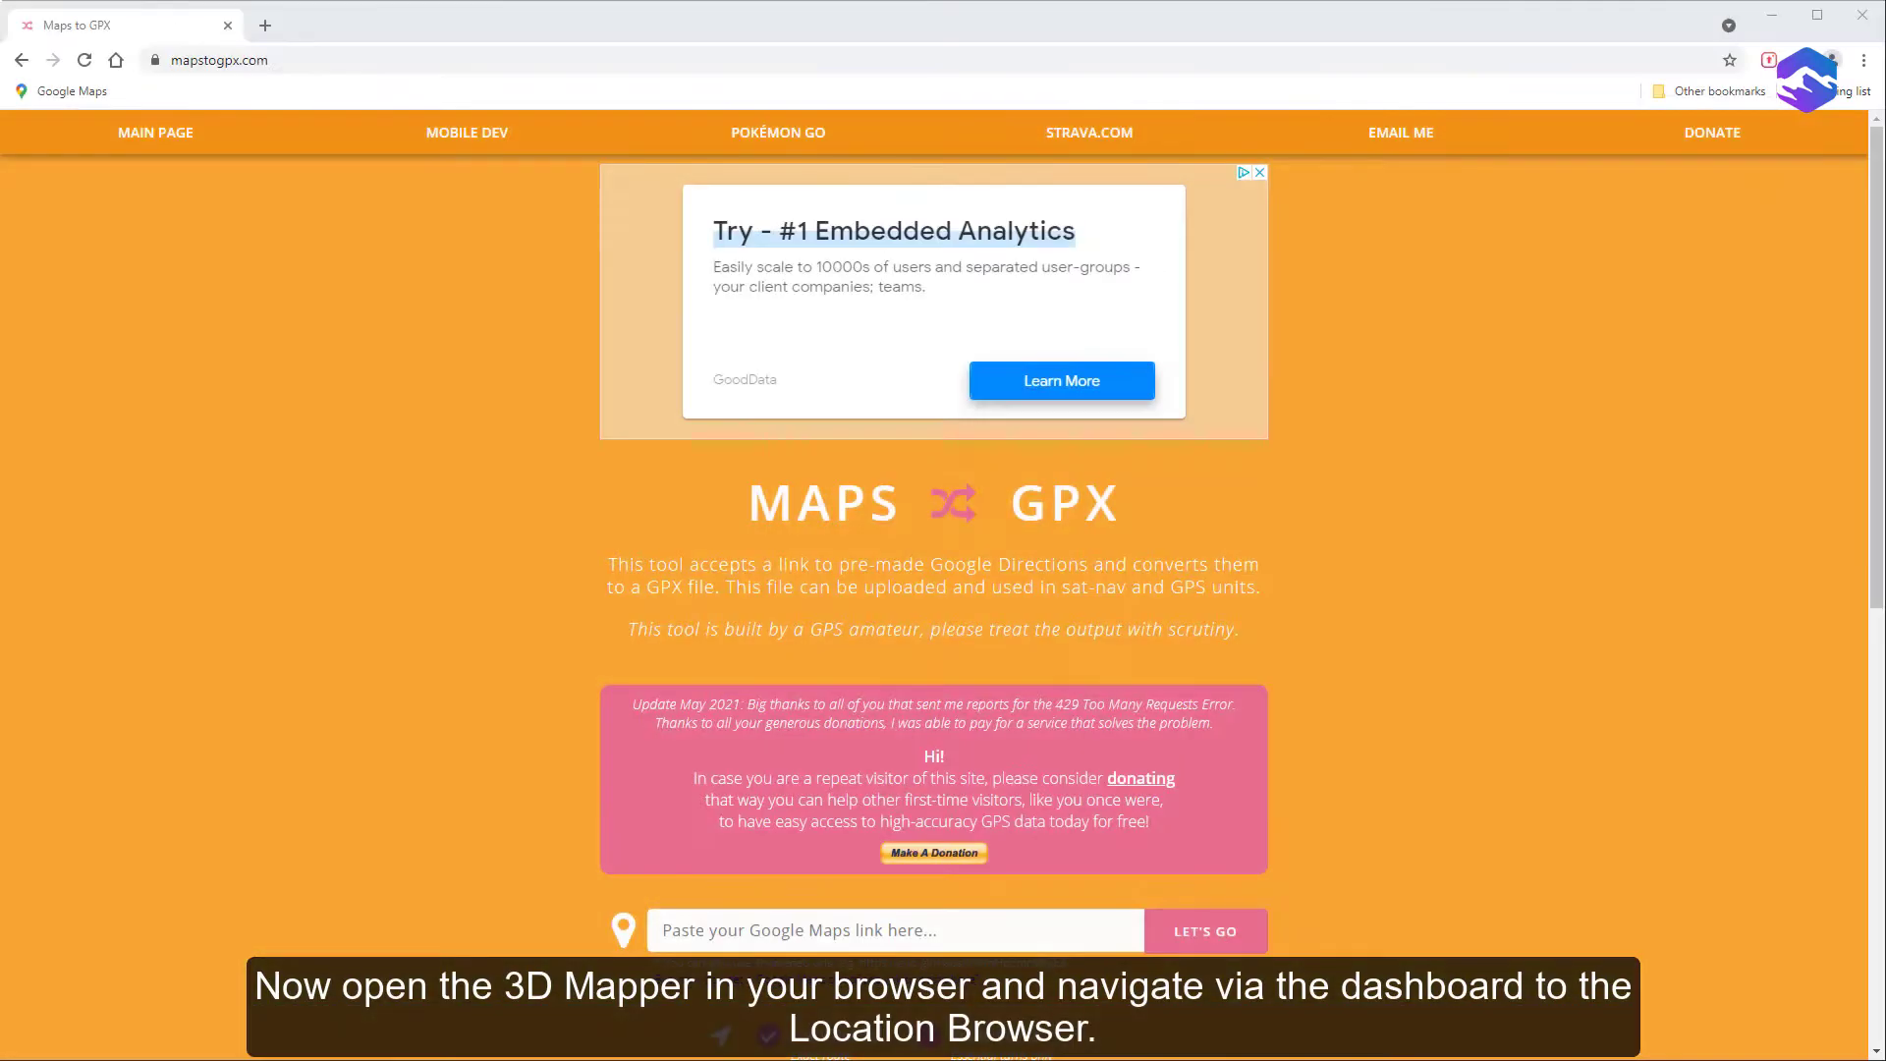
{"action": "left_click", "coordinate": [264, 26]}
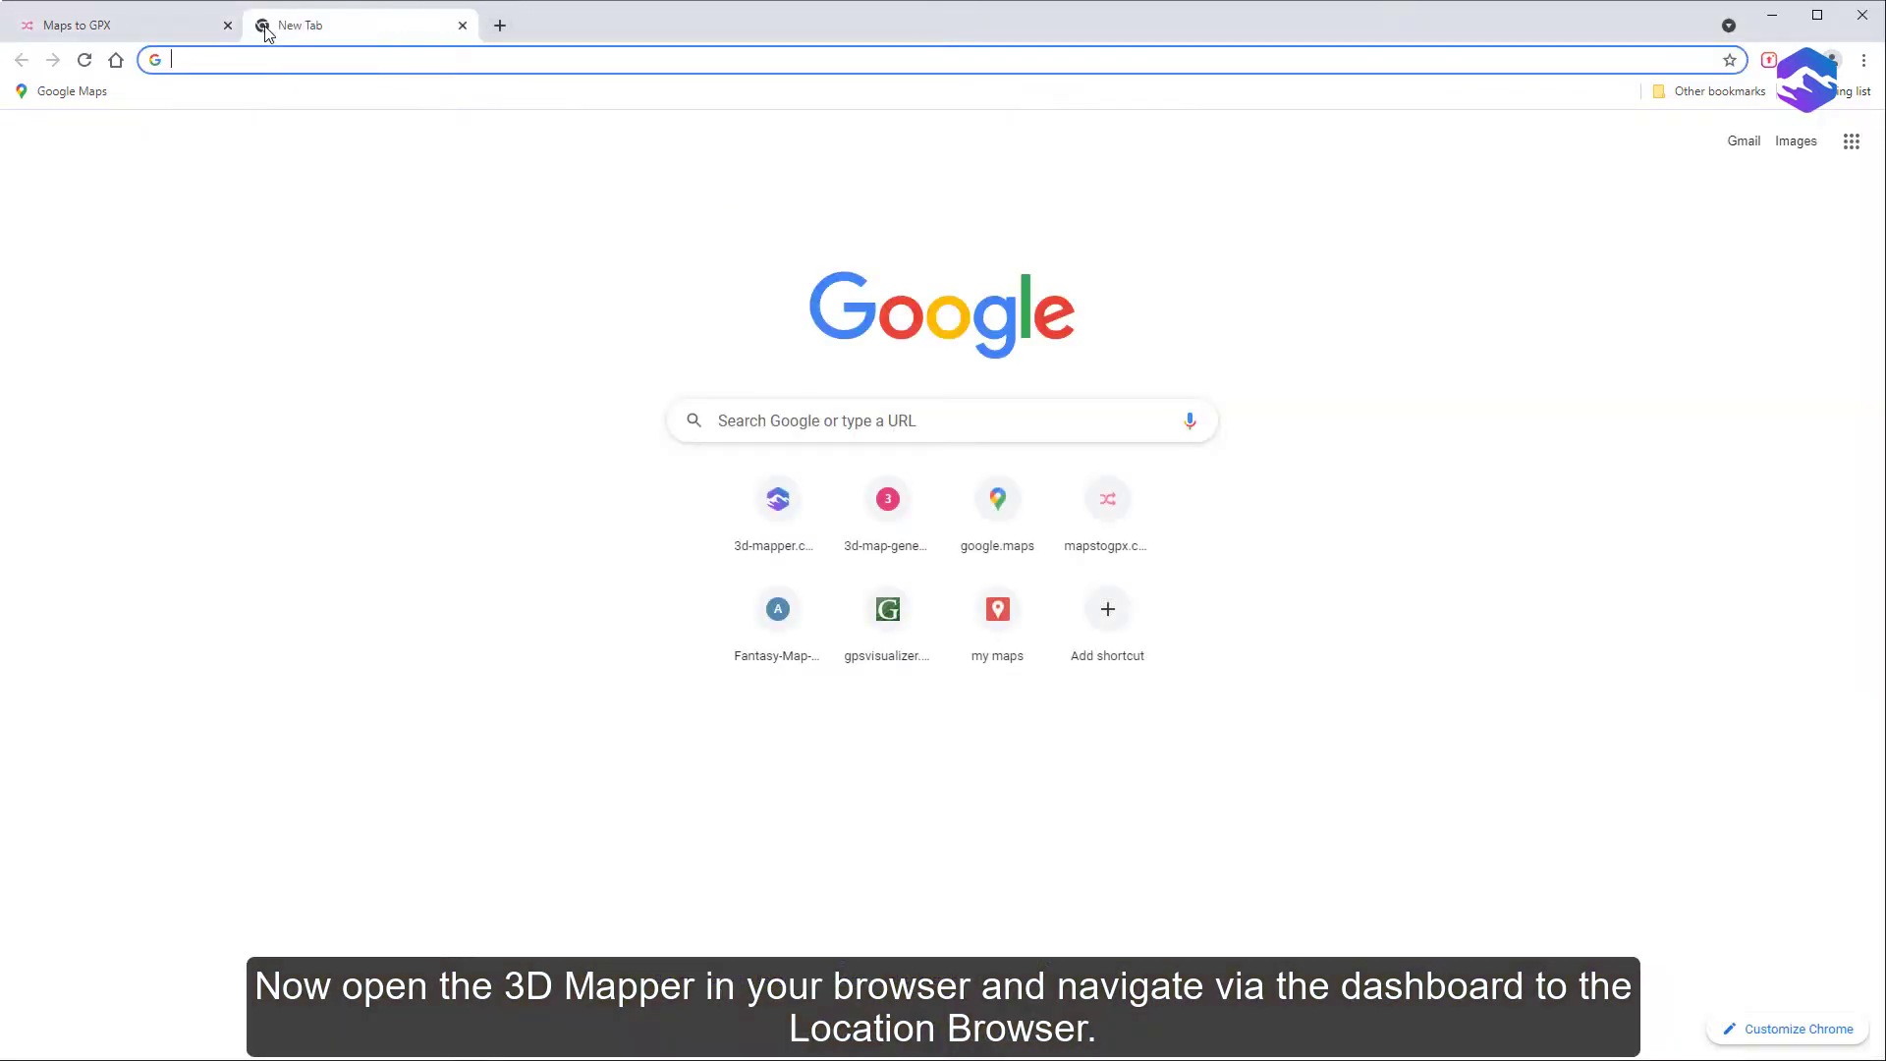
{"action": "left_click", "coordinate": [788, 526]}
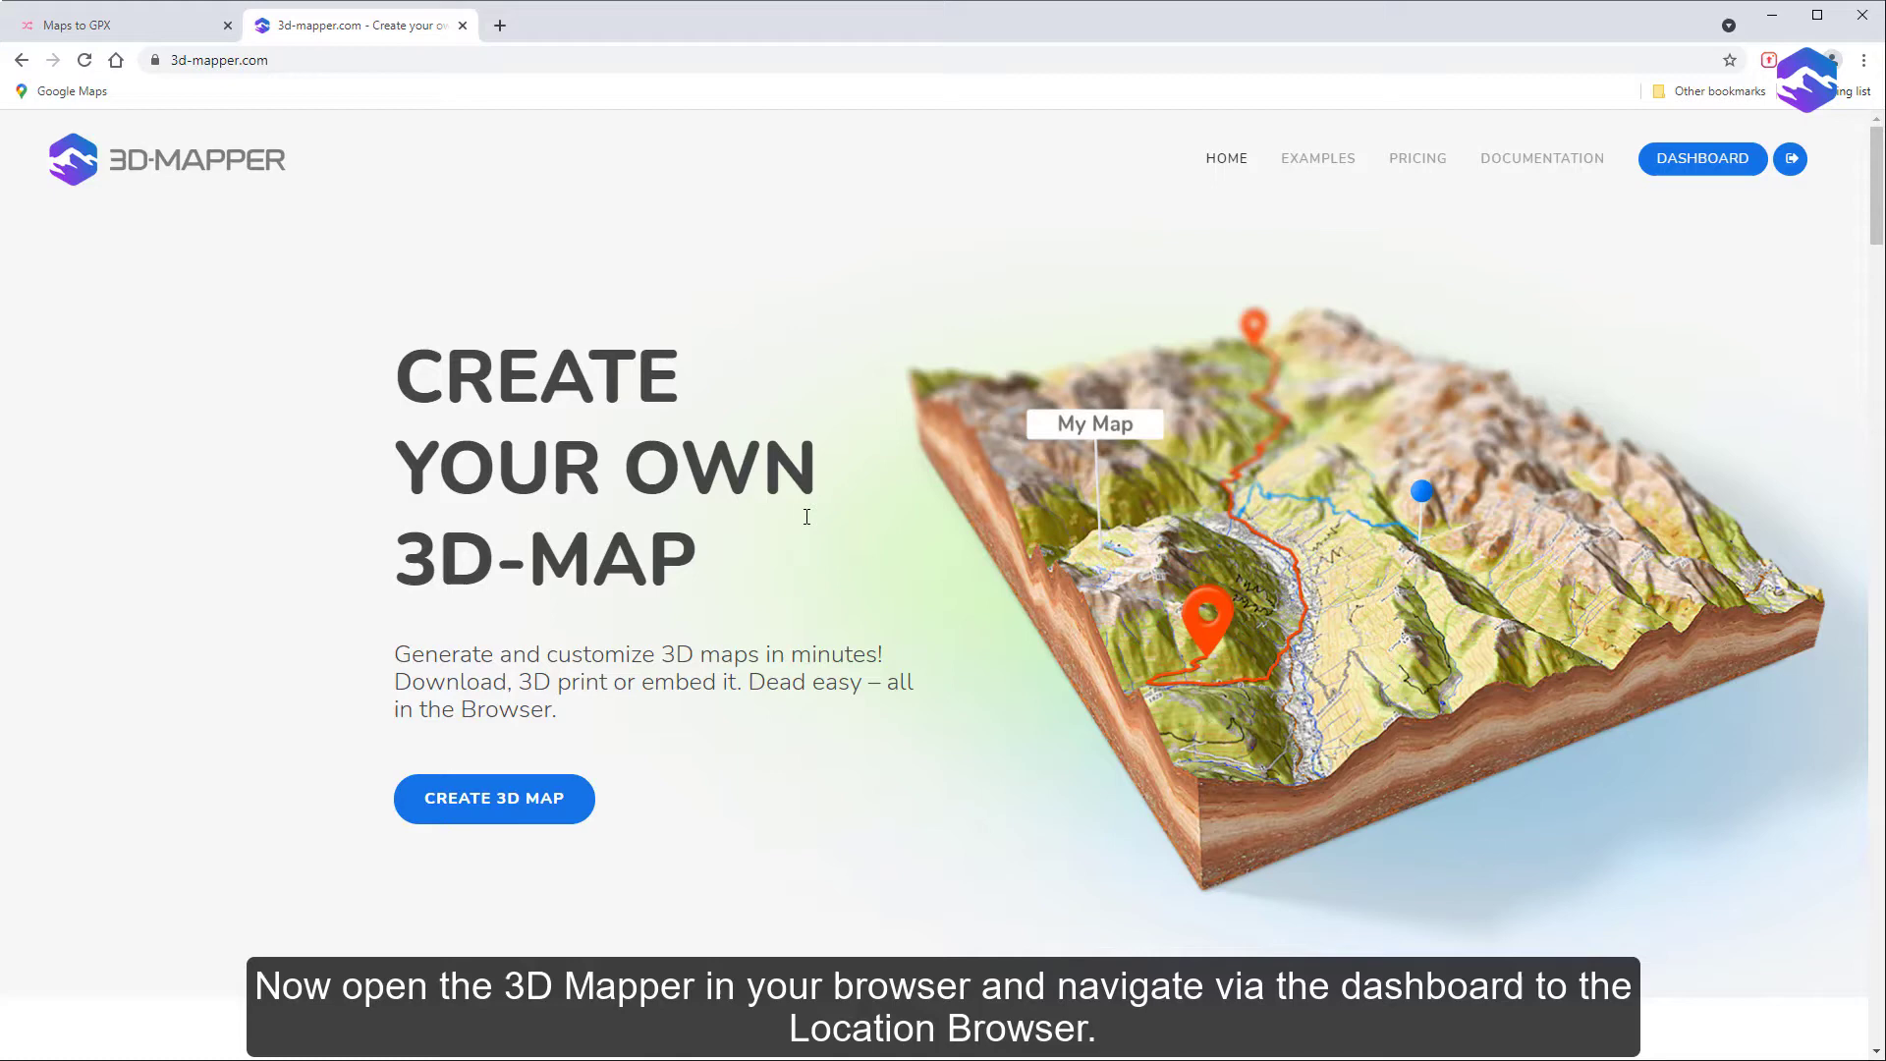
- Go to the 3D-Mapper dashboard and start a new map
{"action": "left_click", "coordinate": [1704, 172]}
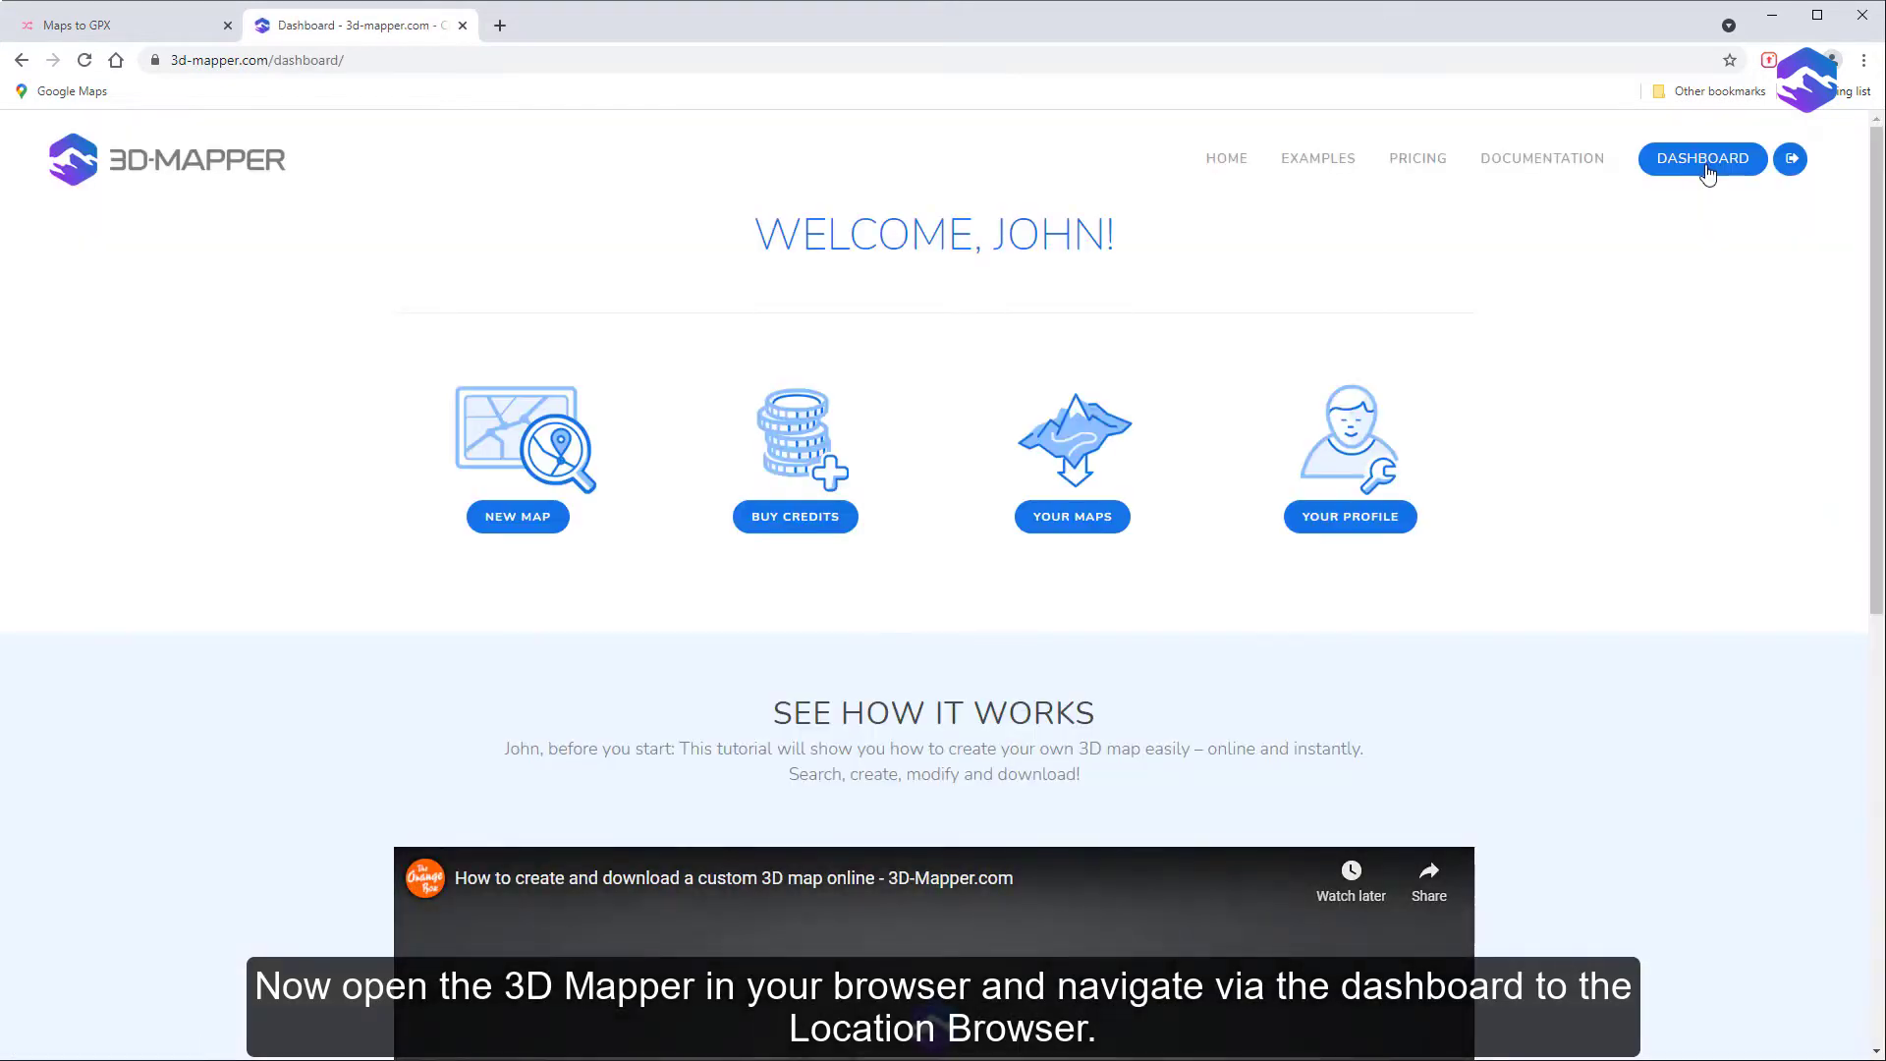
{"action": "left_click", "coordinate": [519, 518]}
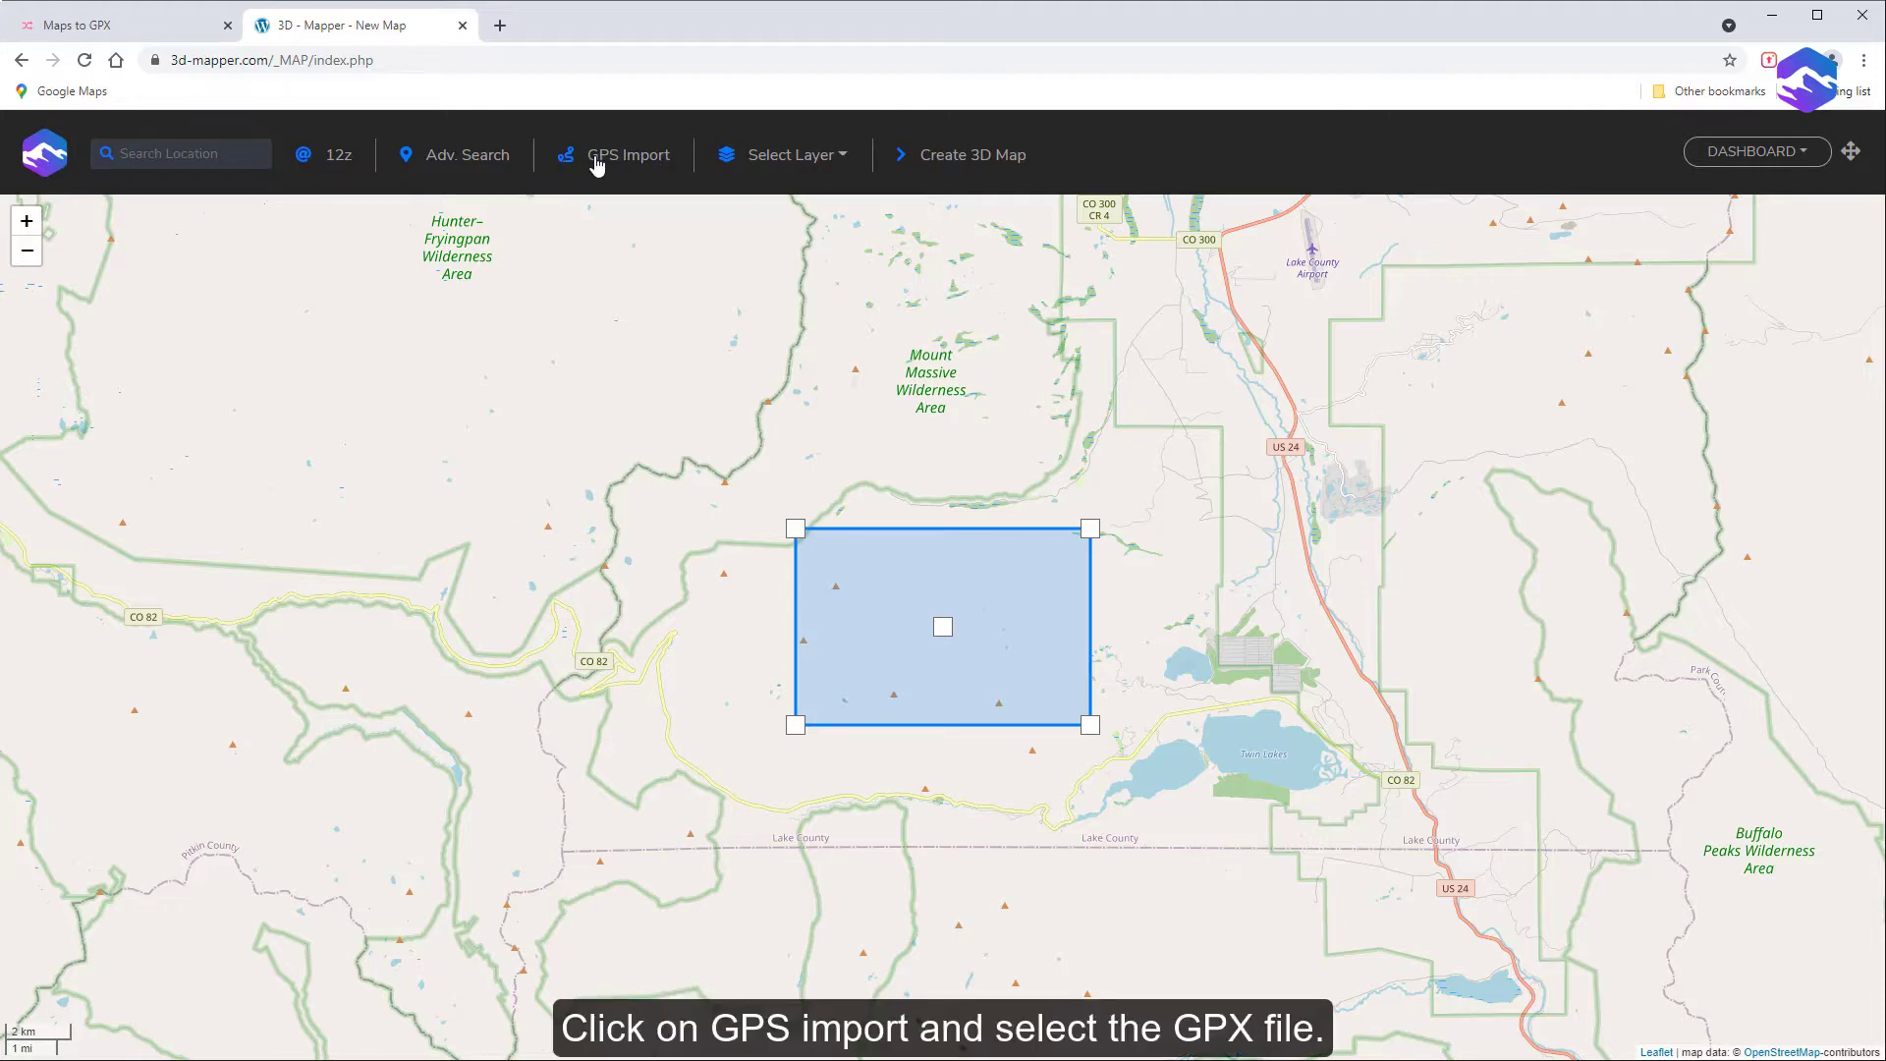
- Import the Aiguille du Goûter.gpx track file
{"action": "left_click", "coordinate": [620, 163]}
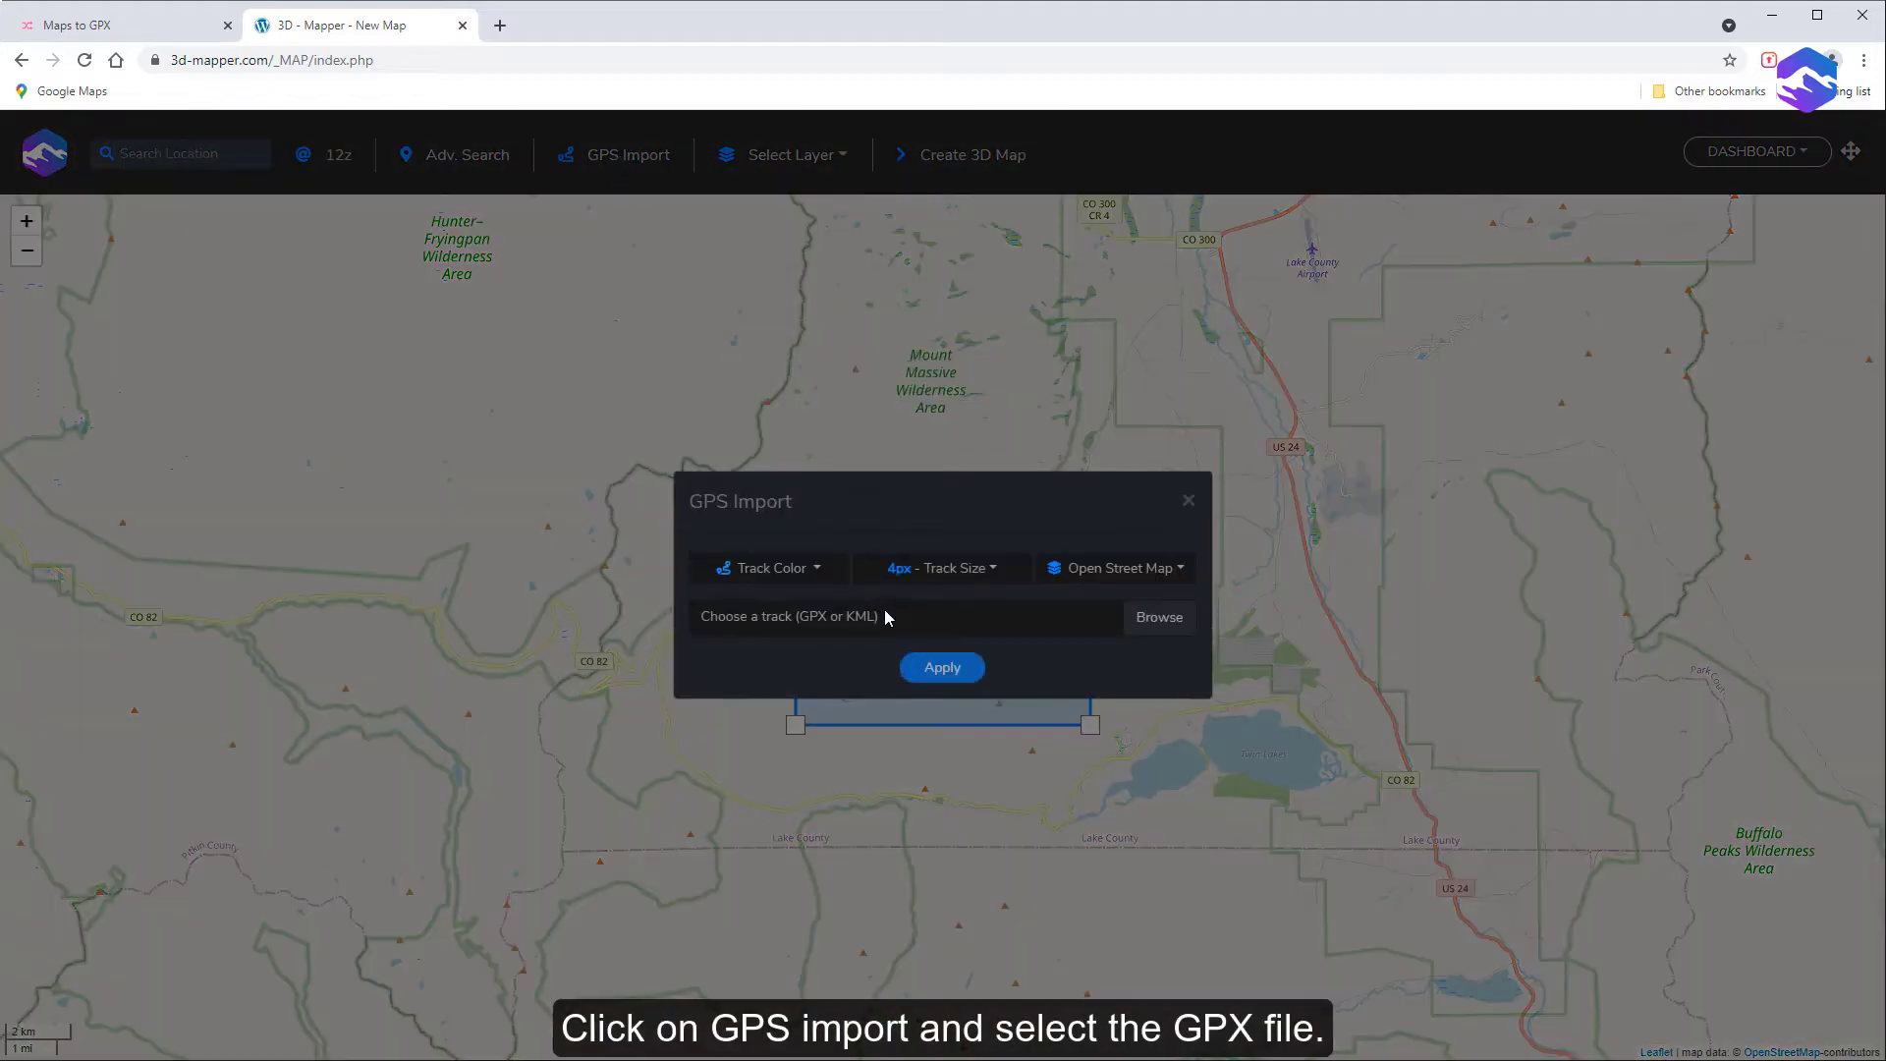
{"action": "left_click", "coordinate": [1164, 622]}
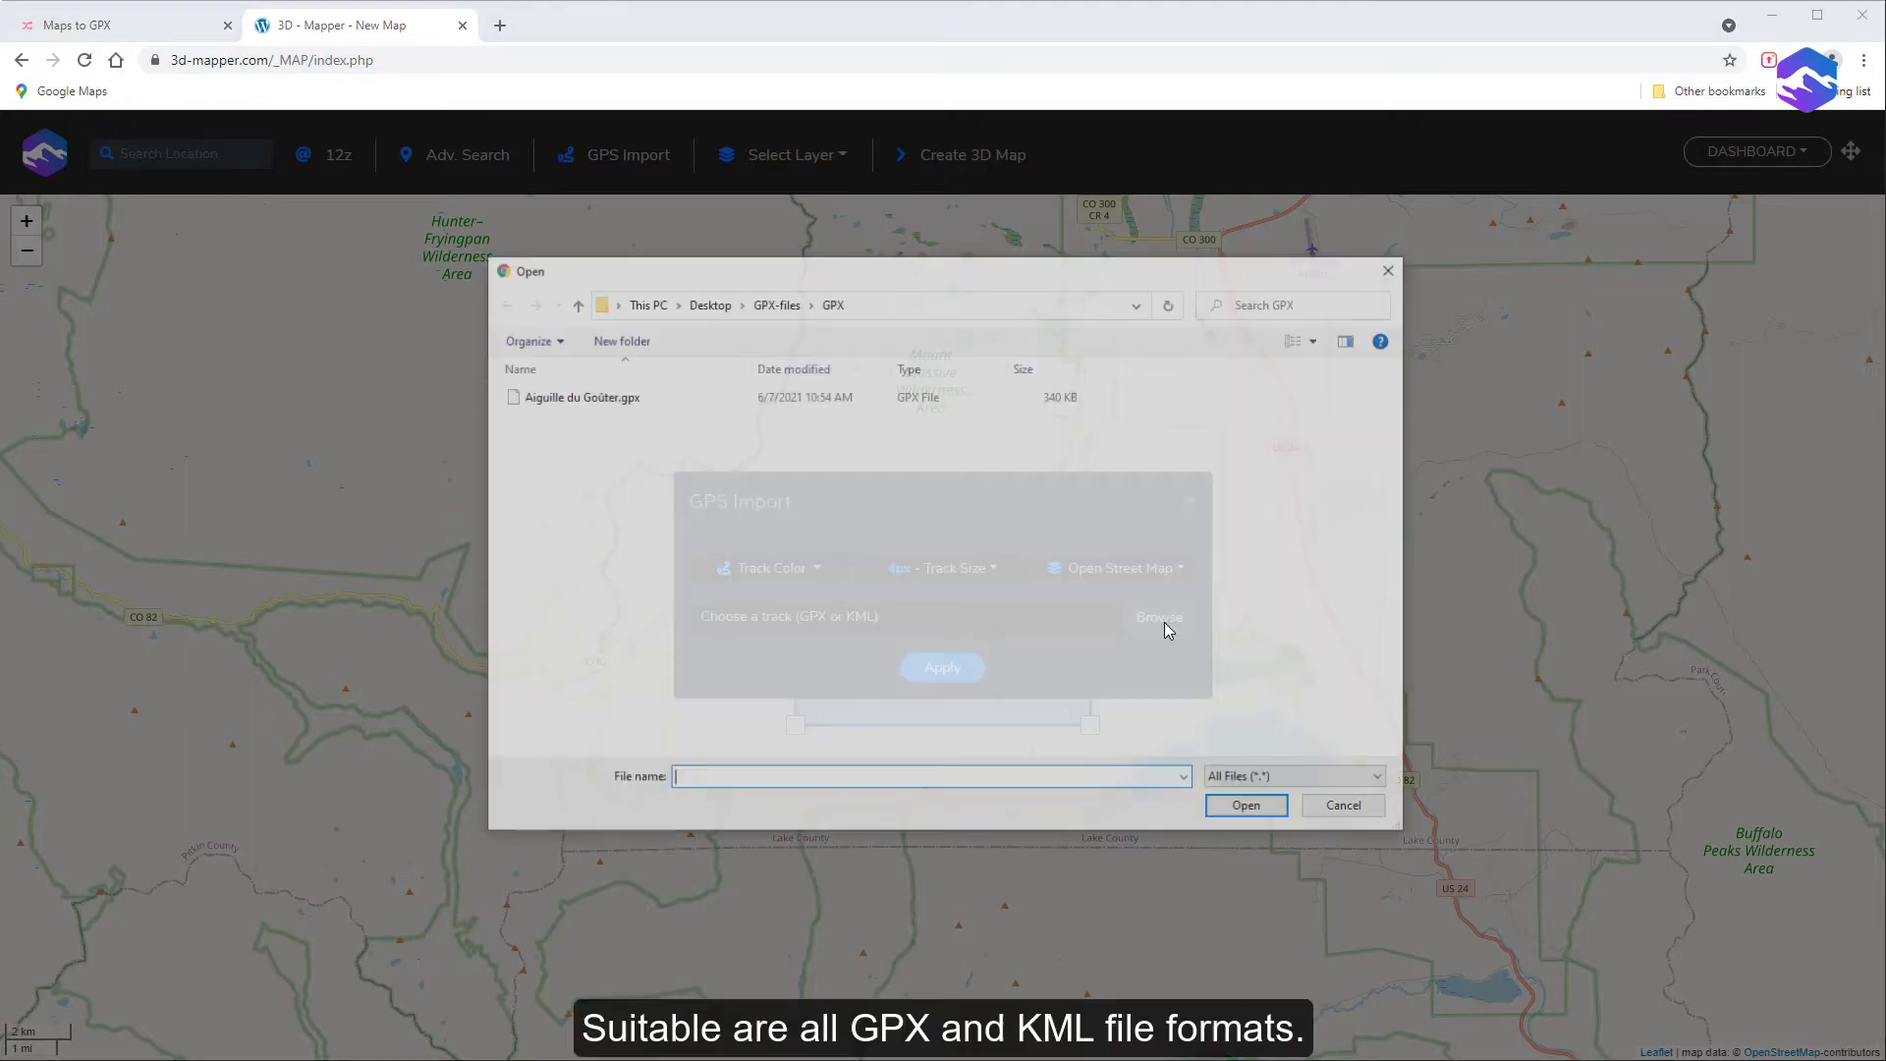
{"action": "left_click", "coordinate": [608, 398]}
{"action": "left_click", "coordinate": [1253, 809]}
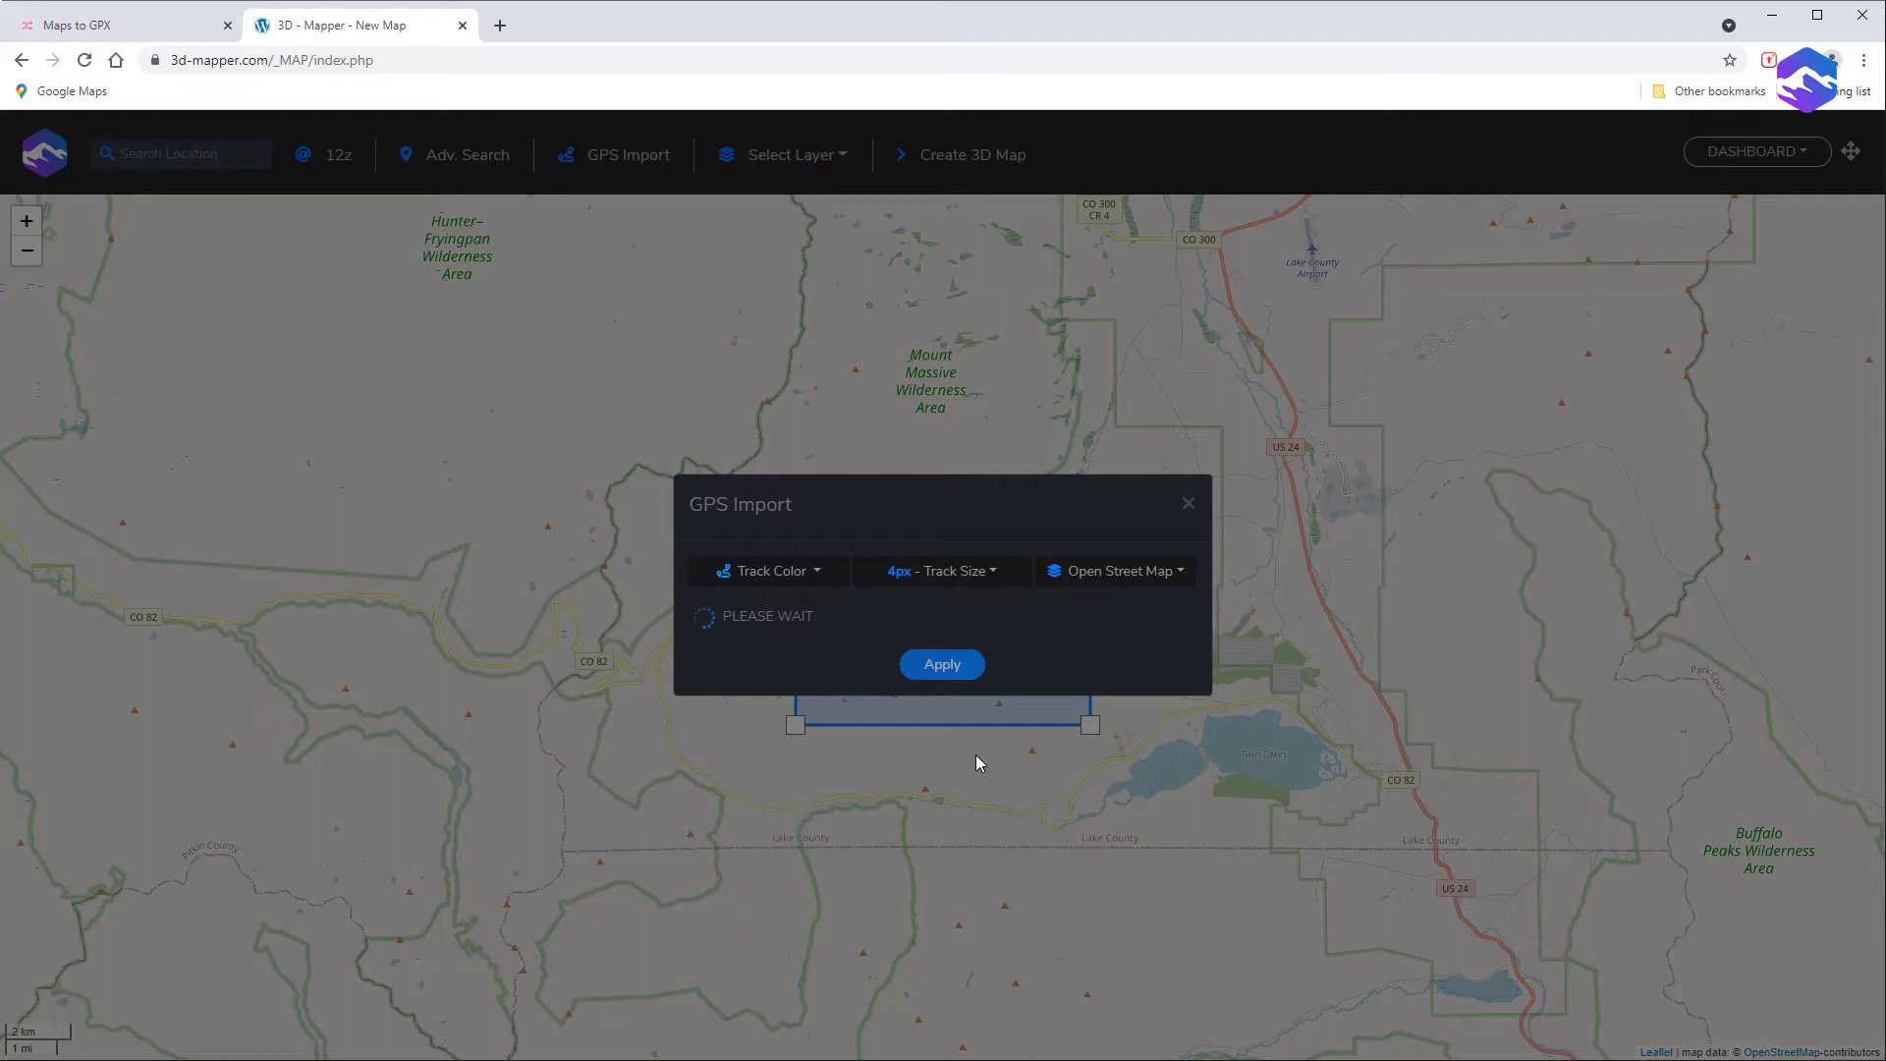
- Make the track yellow at 4px width over a satellite texture
{"action": "left_click", "coordinate": [807, 577]}
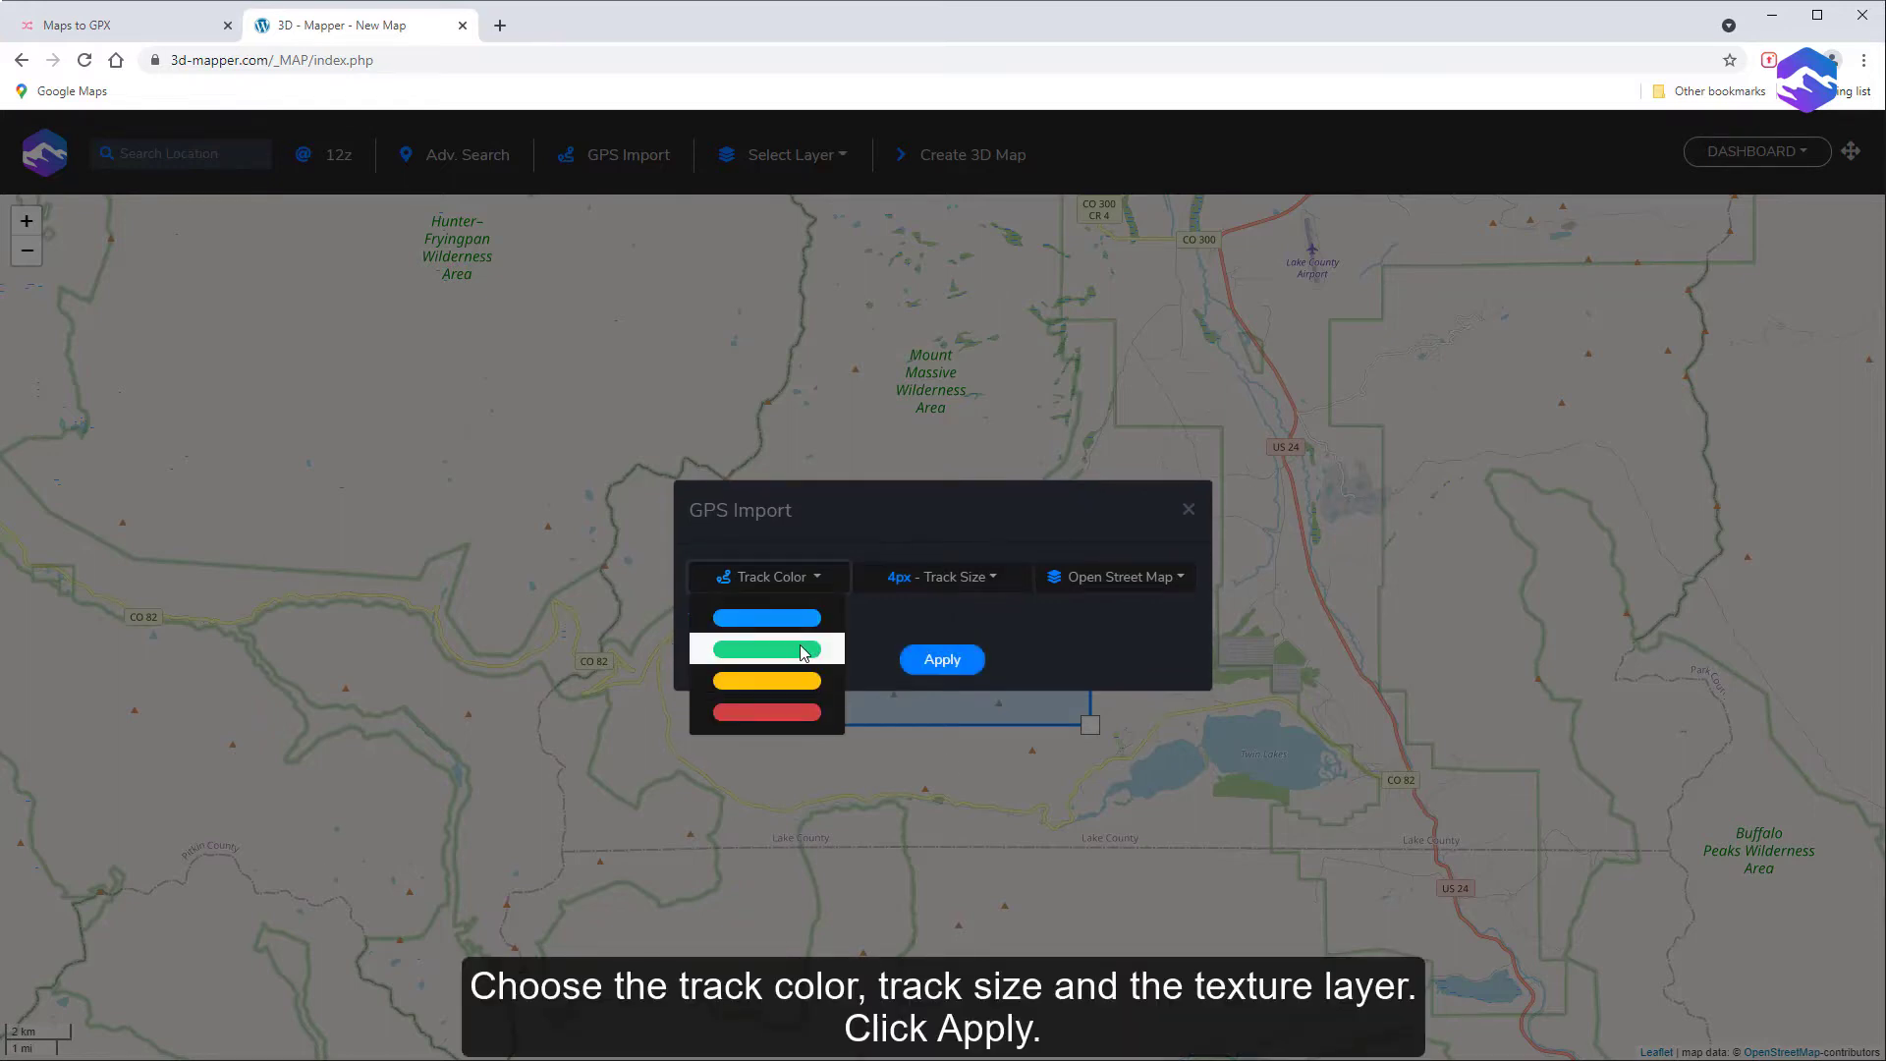
{"action": "left_click", "coordinate": [802, 681]}
{"action": "left_click", "coordinate": [987, 577]}
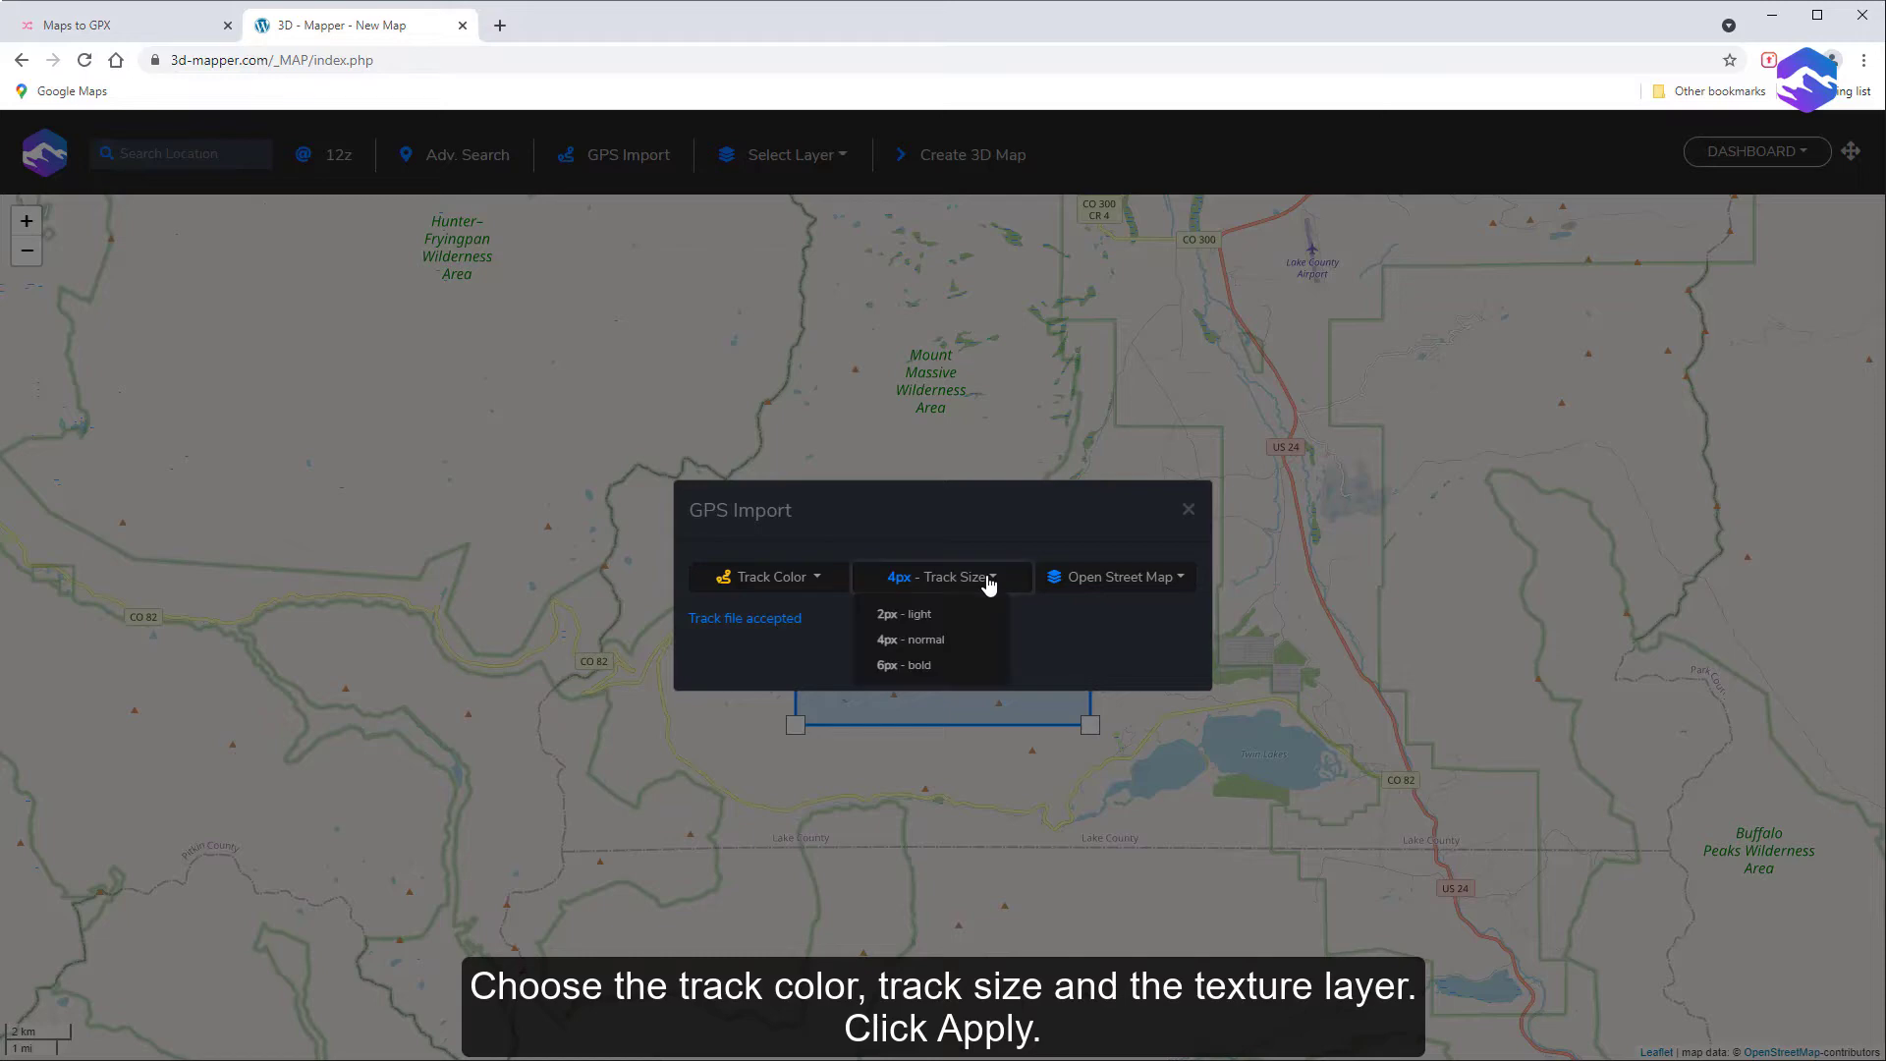
{"action": "left_click", "coordinate": [992, 648]}
{"action": "left_click", "coordinate": [1136, 585]}
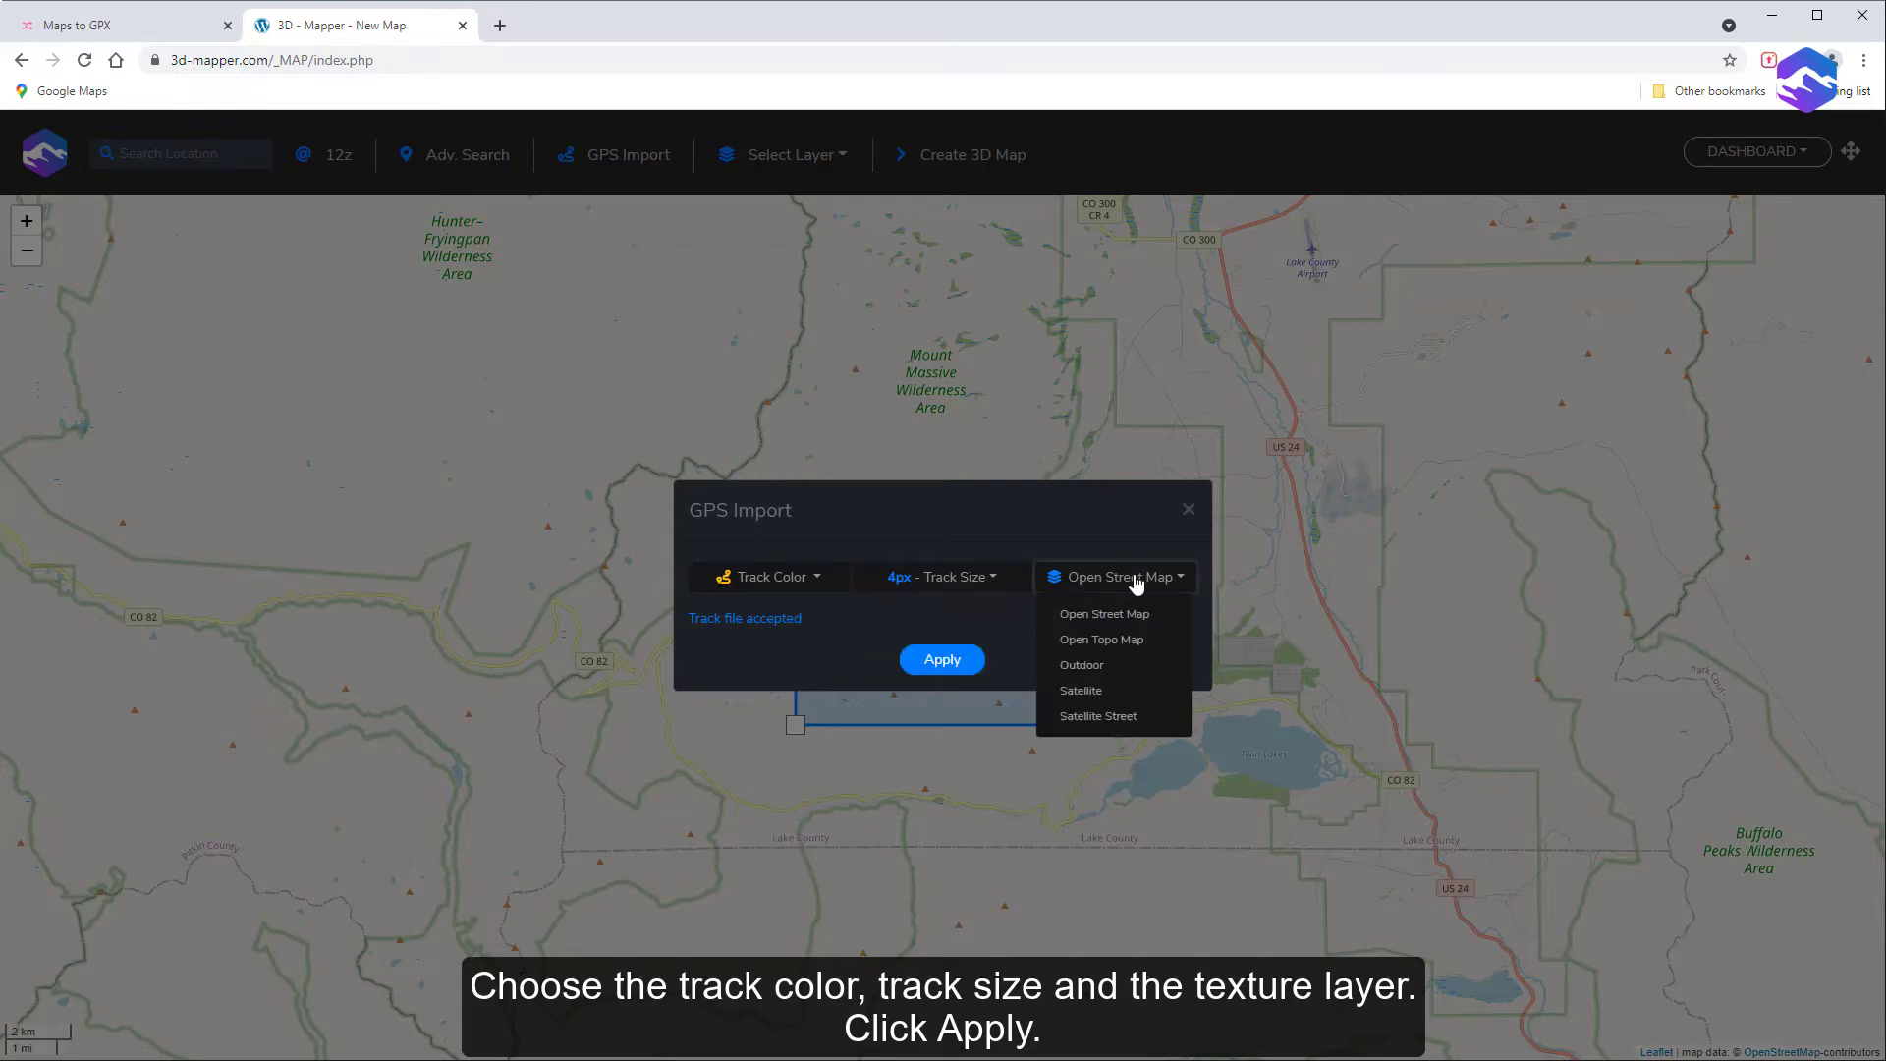
{"action": "left_click", "coordinate": [1122, 693]}
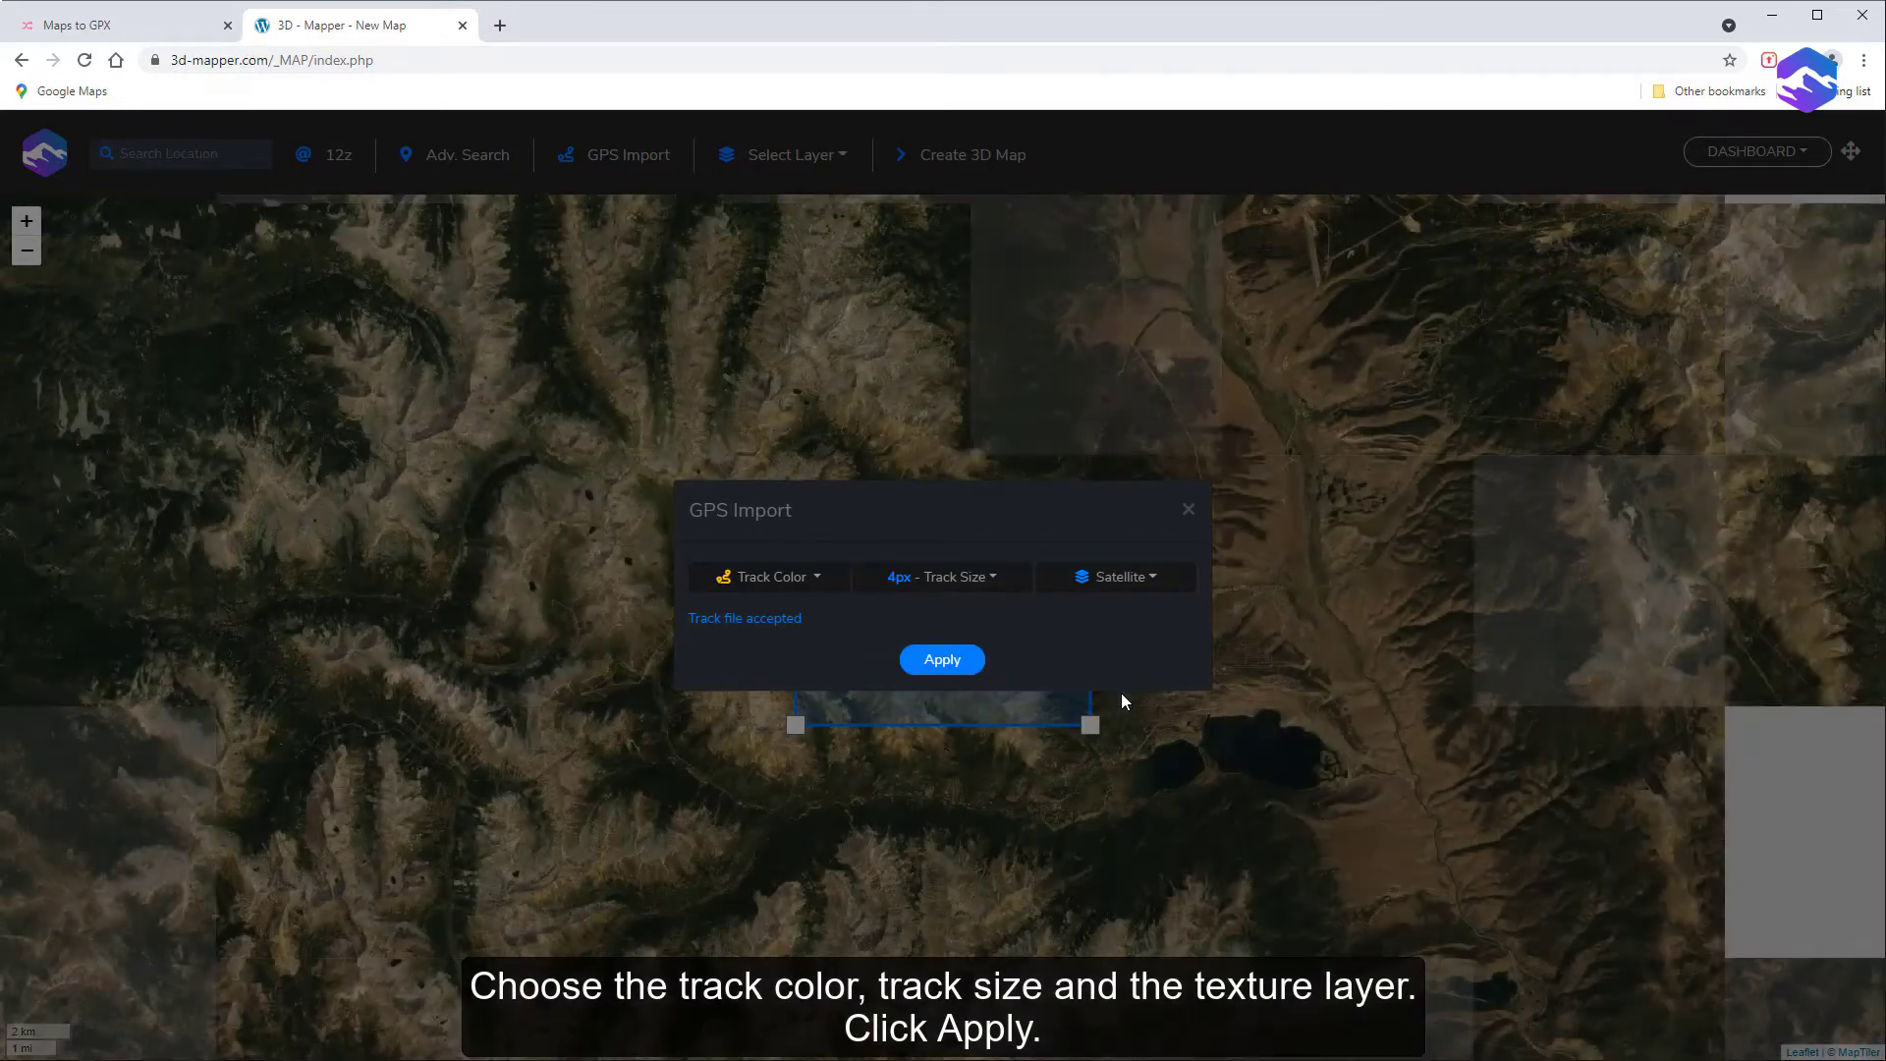
- Generate the 3D map and raise the terrain height from 10 to 27
{"action": "left_click", "coordinate": [947, 663]}
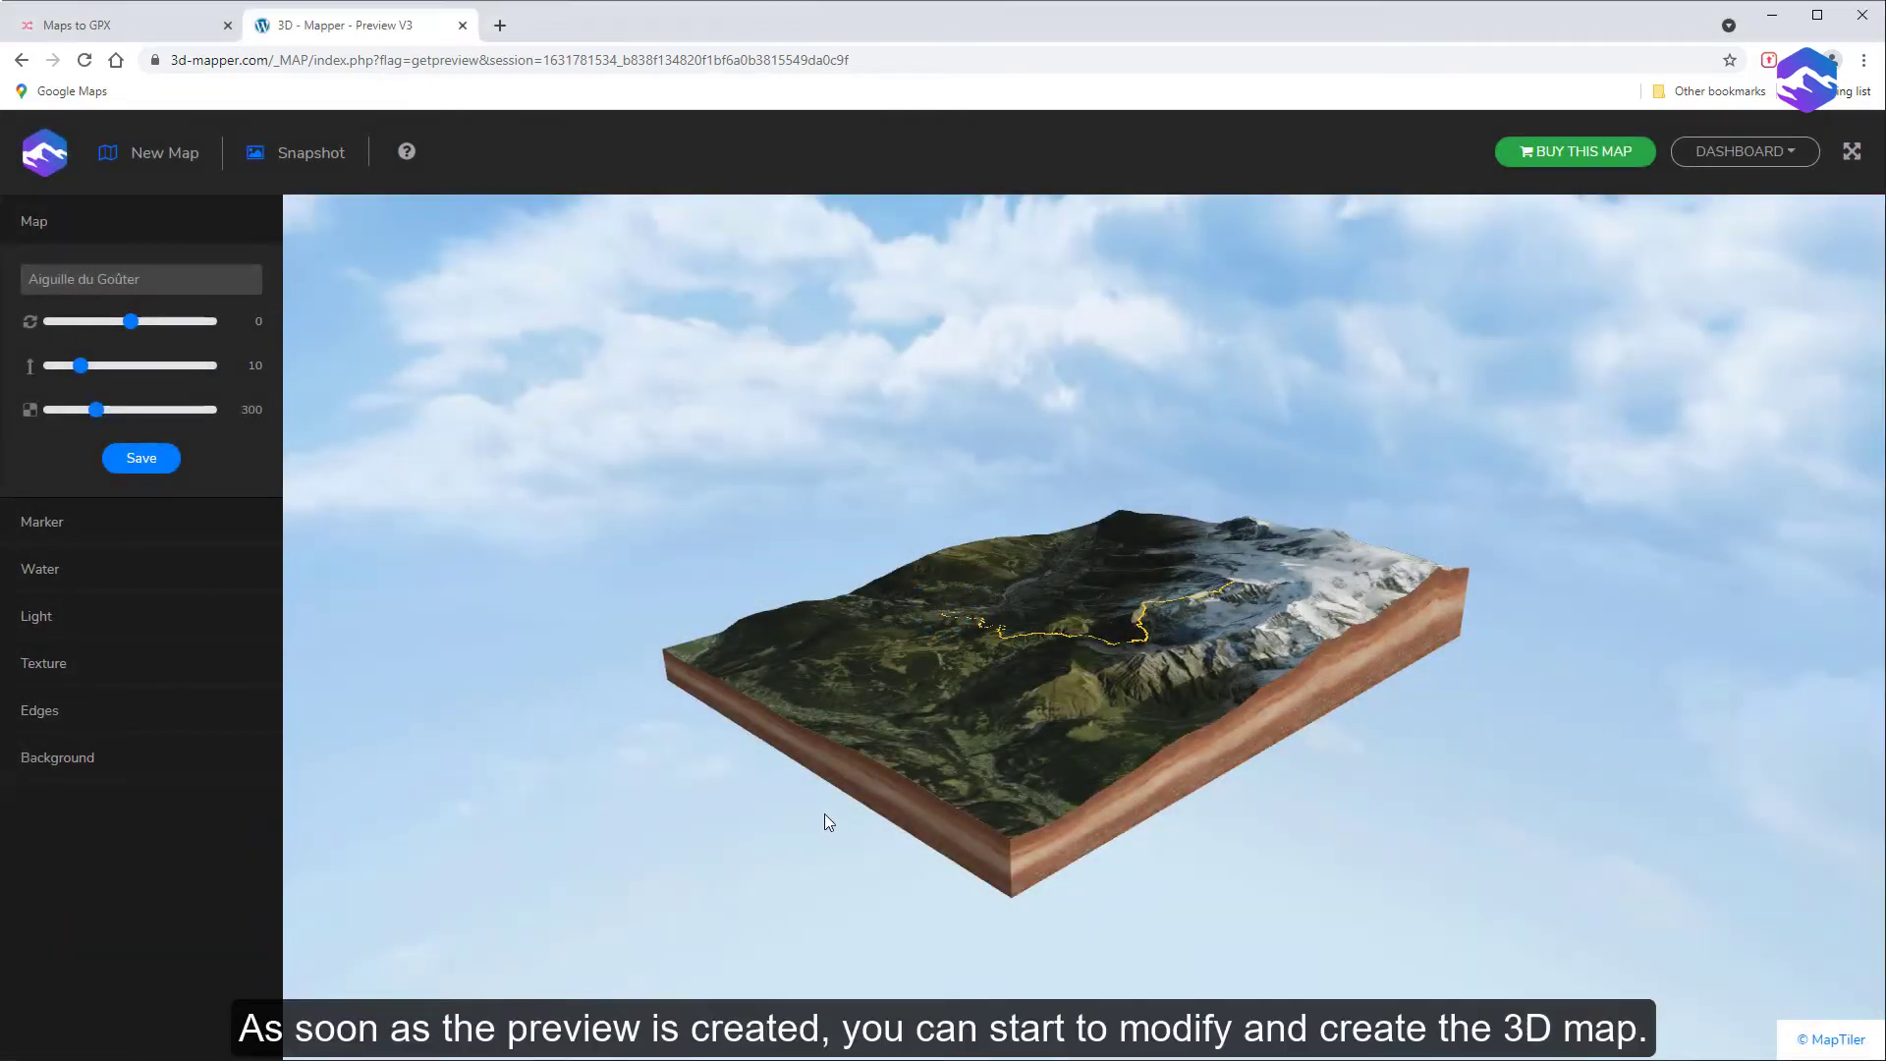
{"action": "mouse_move", "coordinate": [824, 814]}
{"action": "left_mouse_down"}
{"action": "mouse_move", "coordinate": [1090, 802]}
{"action": "mouse_move", "coordinate": [1002, 826]}
{"action": "left_mouse_up"}
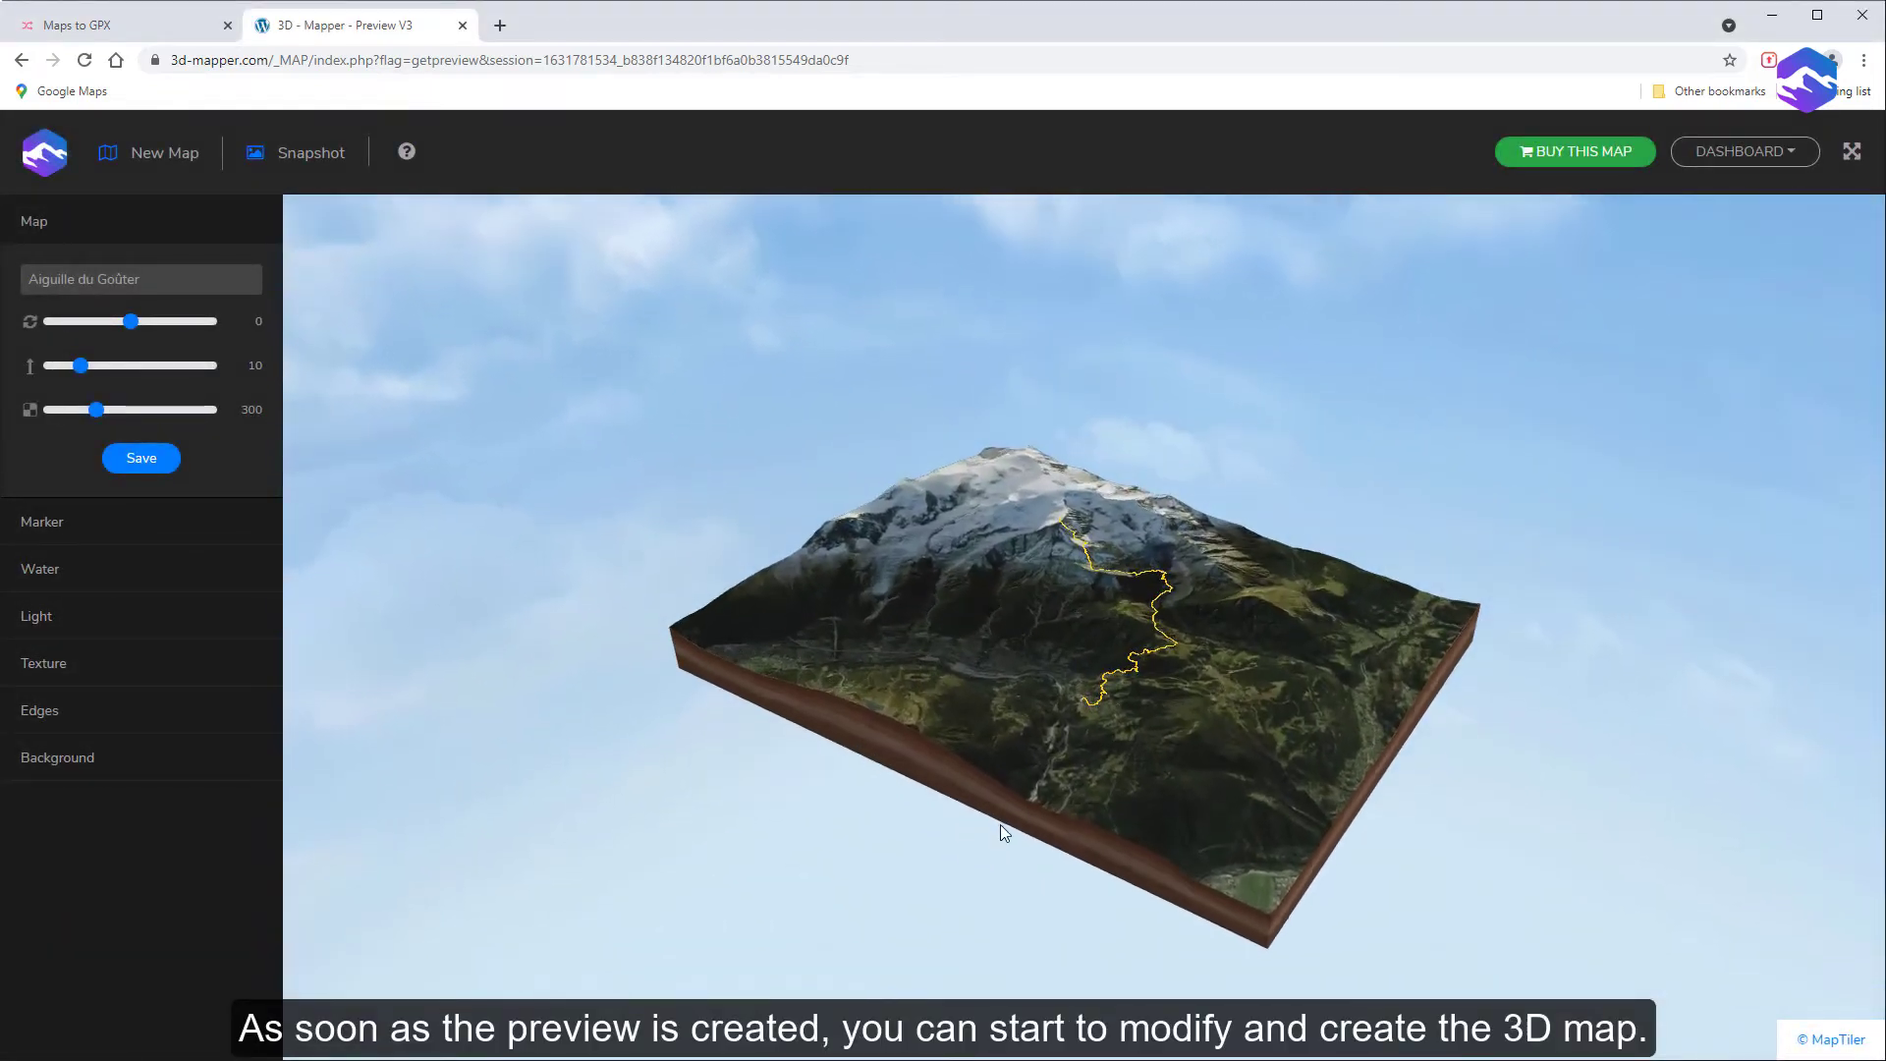
{"action": "left_click_drag", "start_coordinate": [80, 367], "coordinate": [146, 385]}
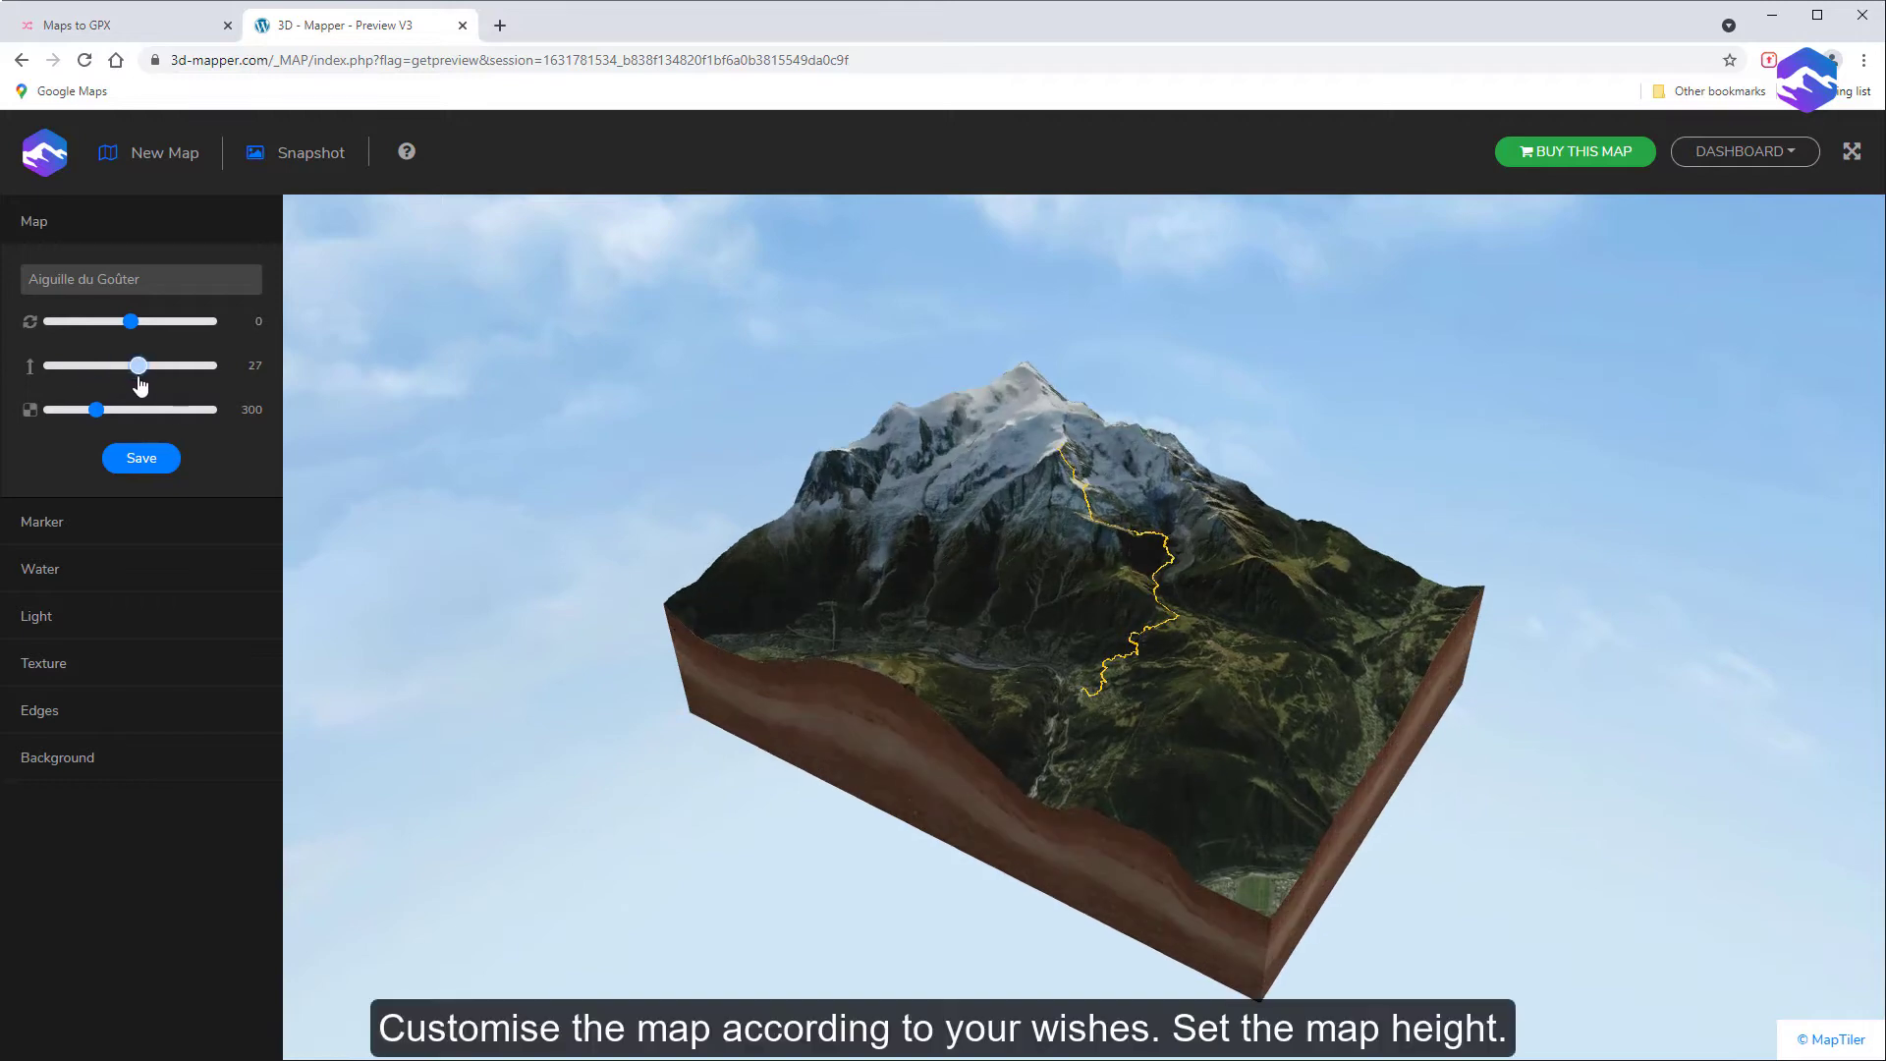
{"action": "mouse_move", "coordinate": [841, 561]}
{"action": "left_mouse_down"}
{"action": "mouse_move", "coordinate": [682, 536]}
{"action": "mouse_move", "coordinate": [867, 559]}
{"action": "mouse_move", "coordinate": [426, 569]}
{"action": "mouse_move", "coordinate": [518, 654]}
{"action": "mouse_move", "coordinate": [191, 593]}
{"action": "left_mouse_up"}
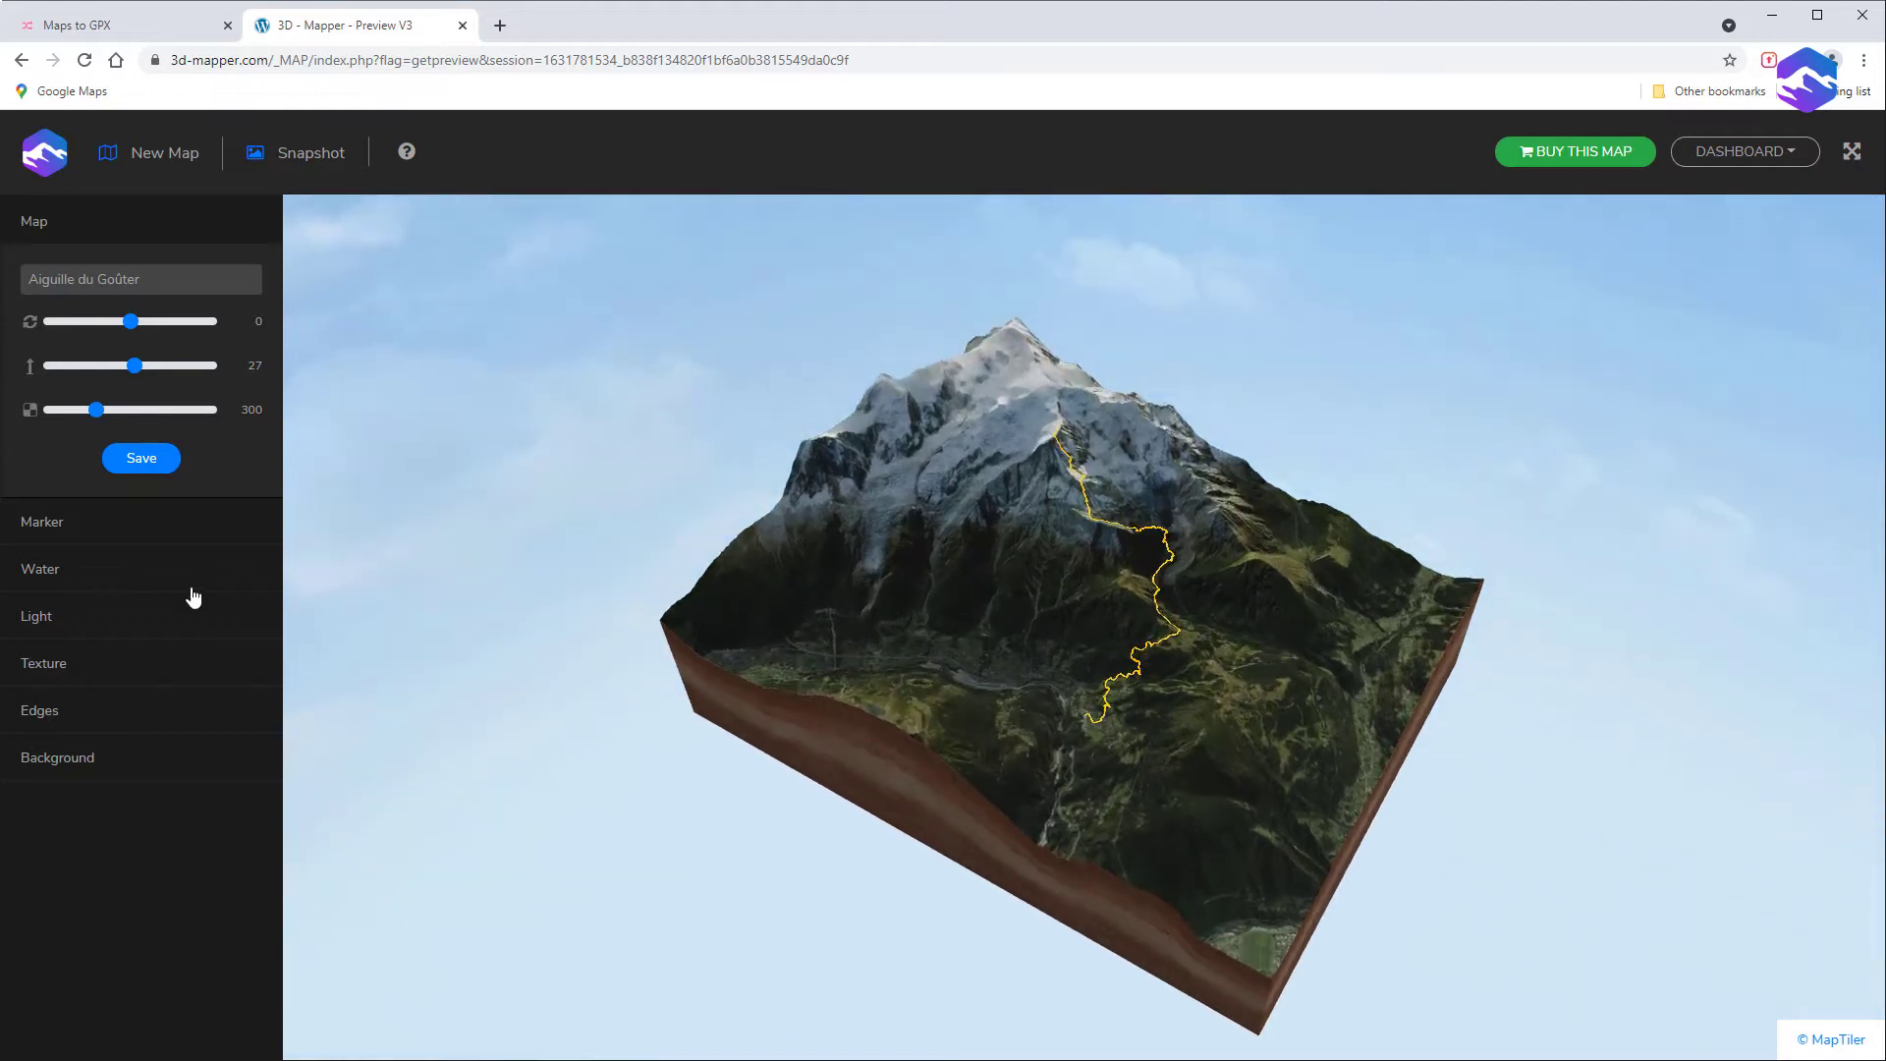
- Raise the light intensity to about 1.7 and the light's Y position to 5
{"action": "left_click", "coordinate": [50, 619]}
{"action": "left_click_drag", "start_coordinate": [146, 419], "coordinate": [186, 420]}
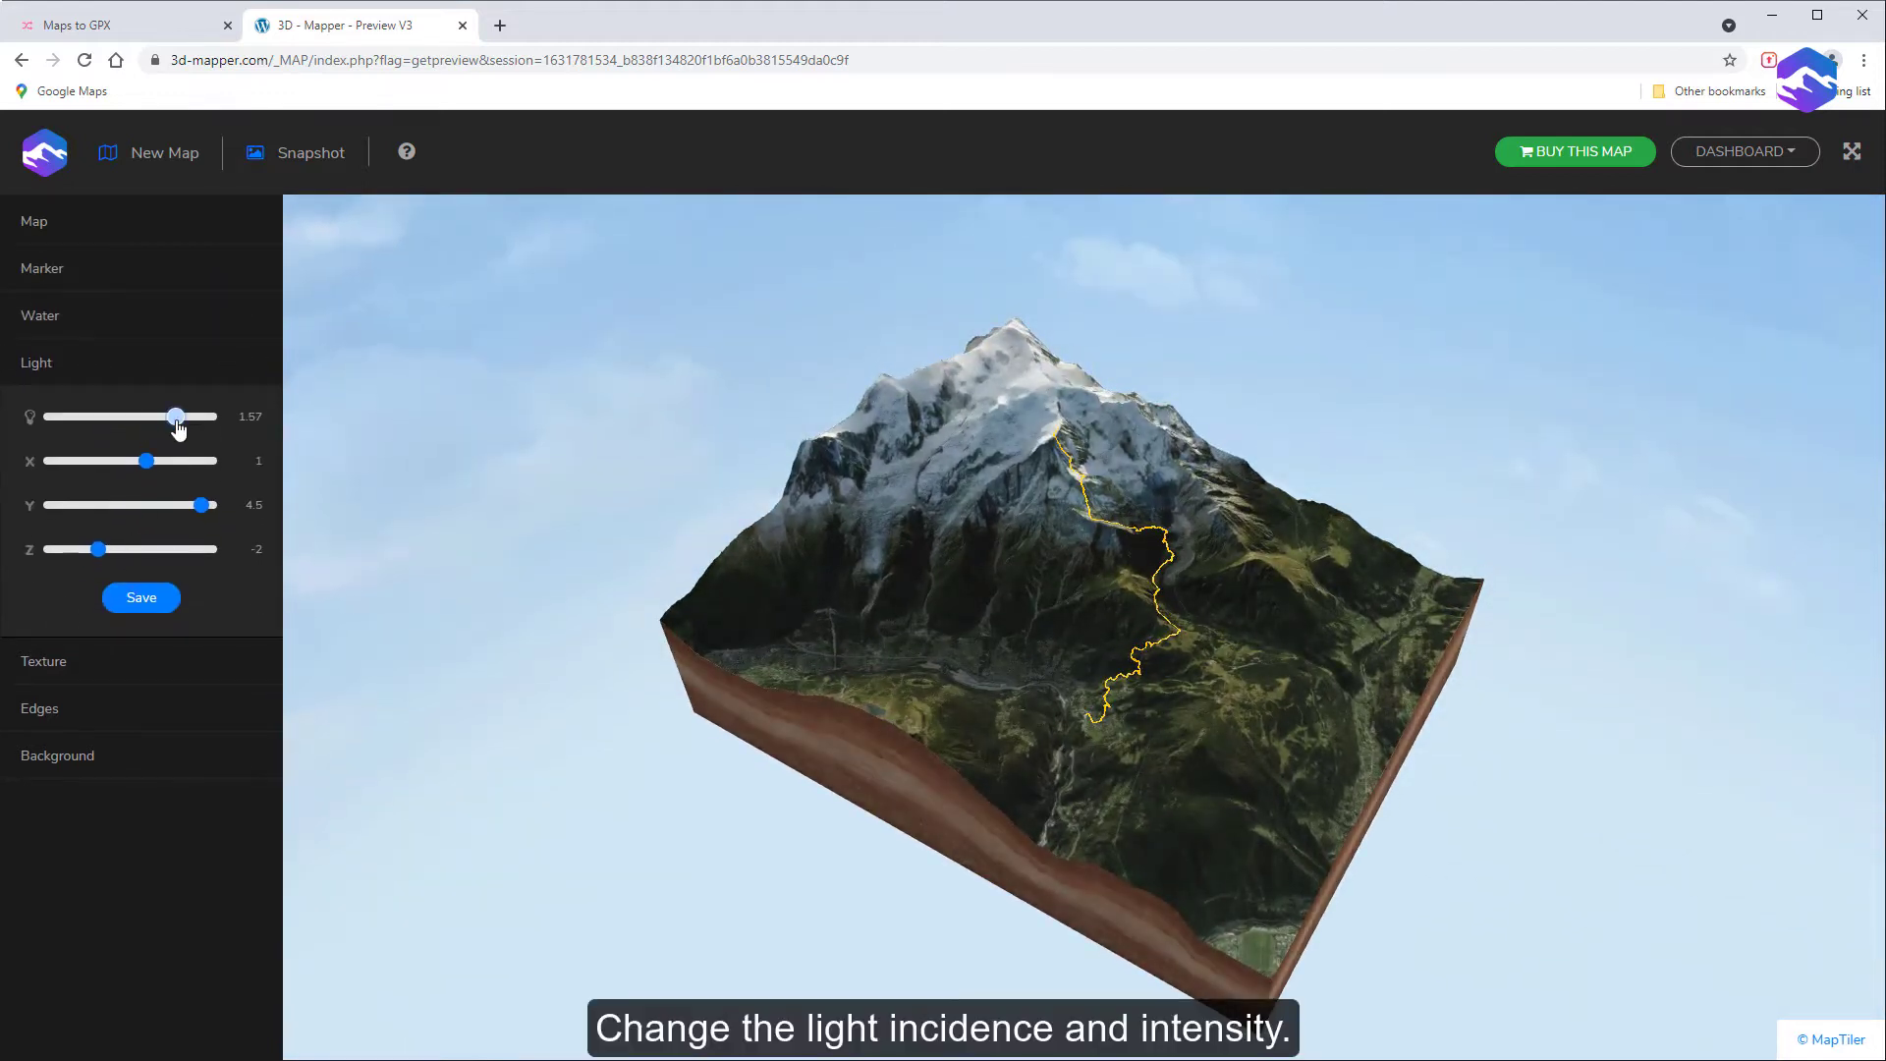
{"action": "left_click_drag", "start_coordinate": [200, 505], "coordinate": [229, 510]}
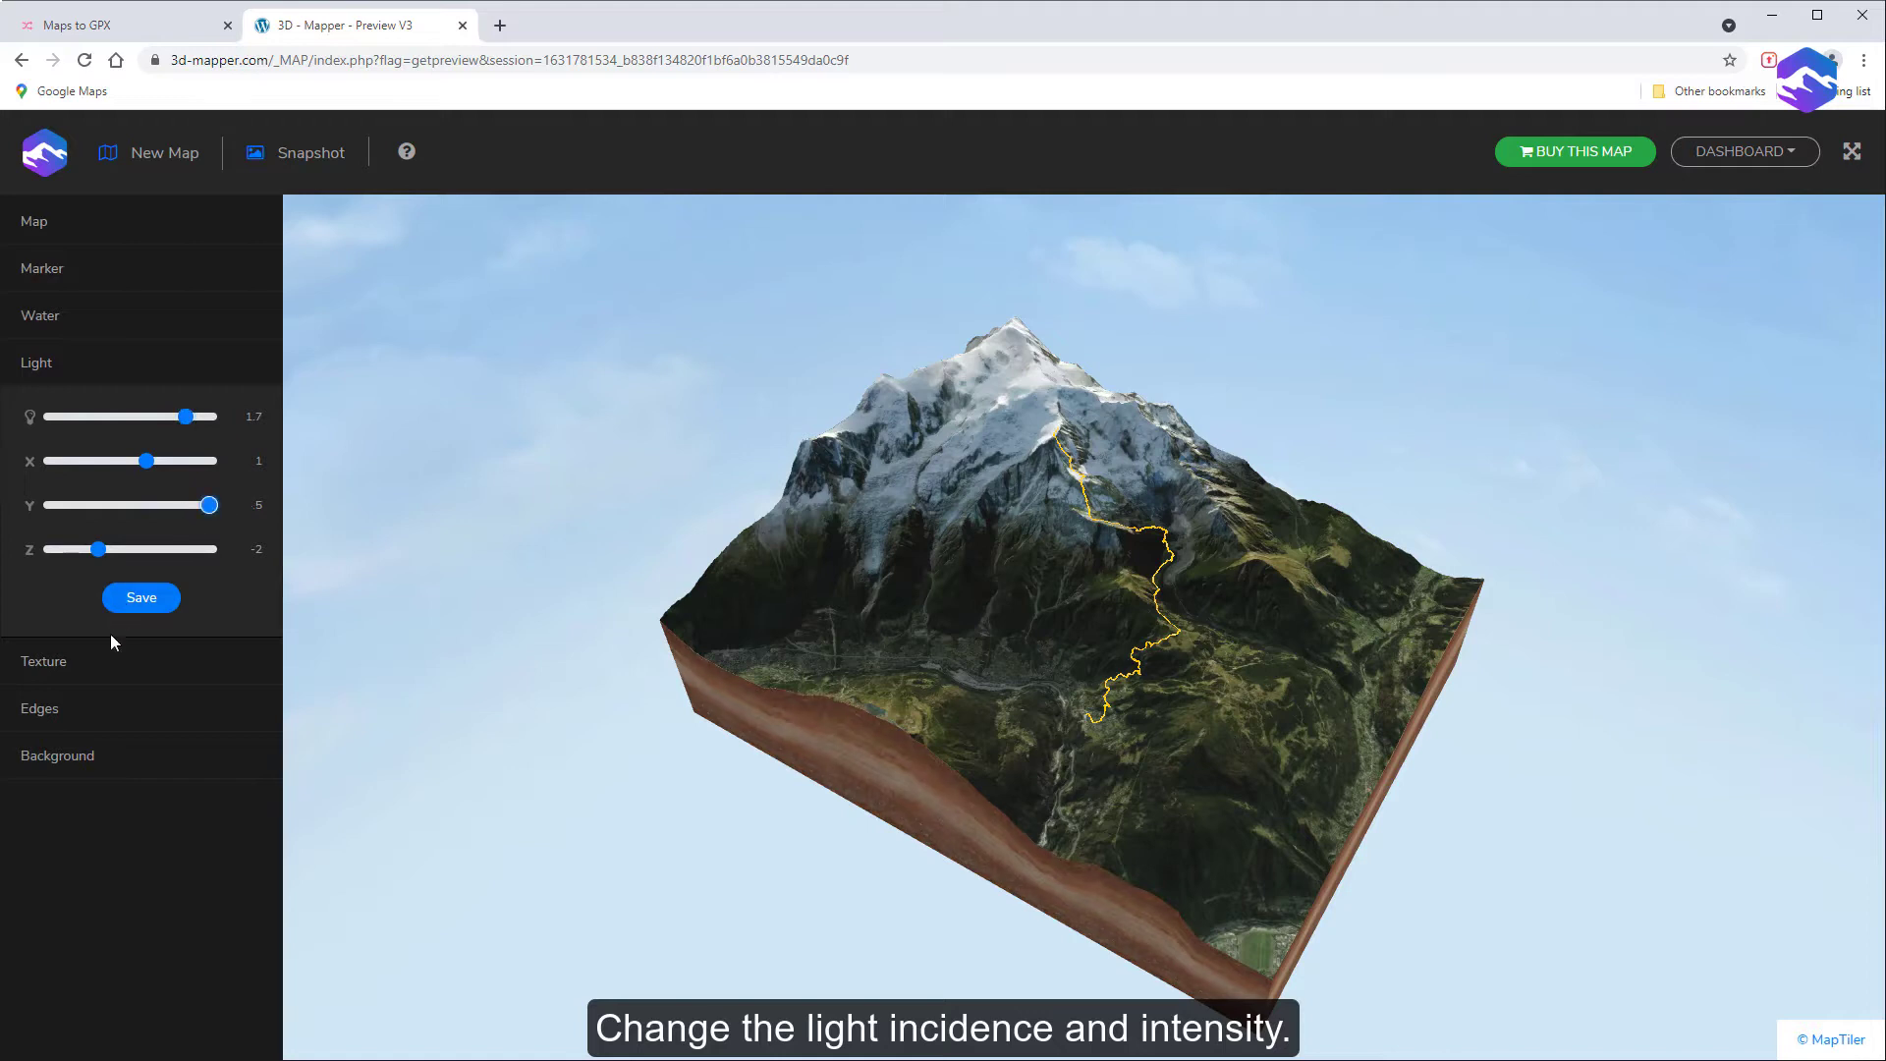
- Set texture brightness to 116 and save the map
{"action": "left_click", "coordinate": [93, 675]}
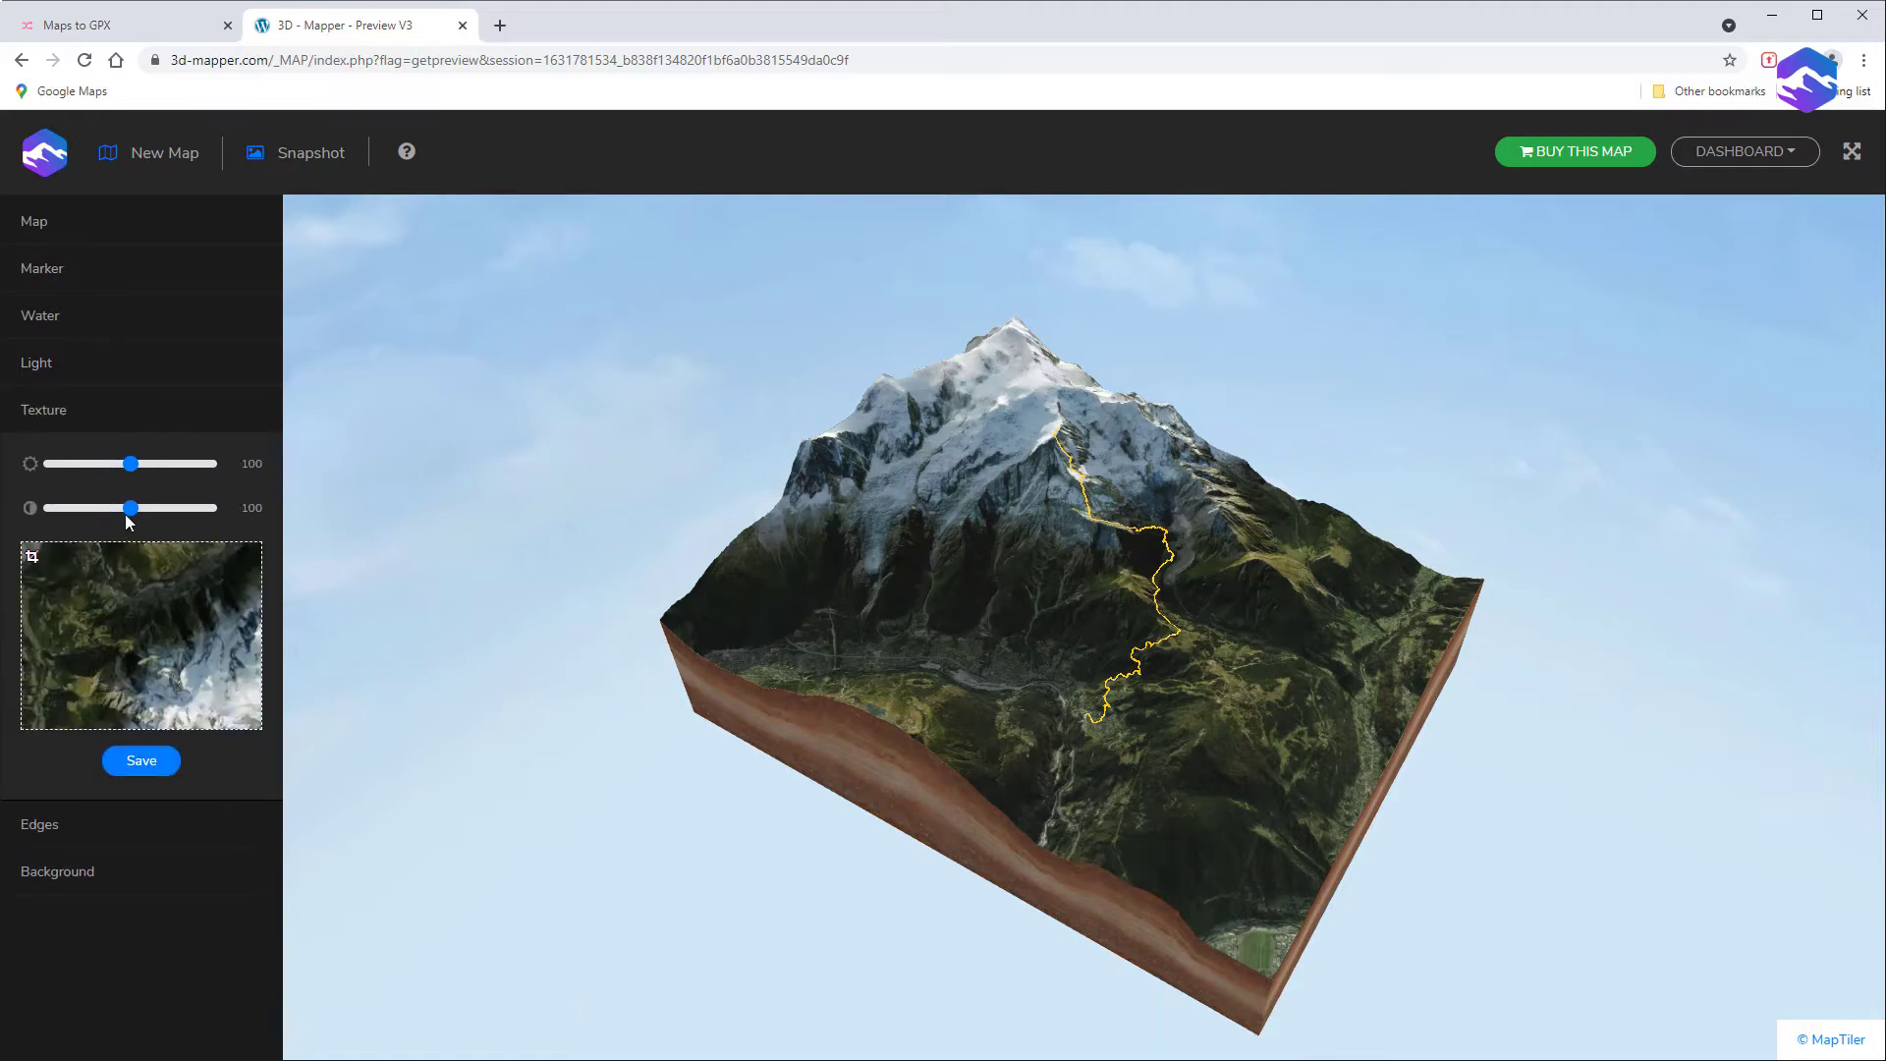
{"action": "left_click_drag", "start_coordinate": [132, 470], "coordinate": [166, 473]}
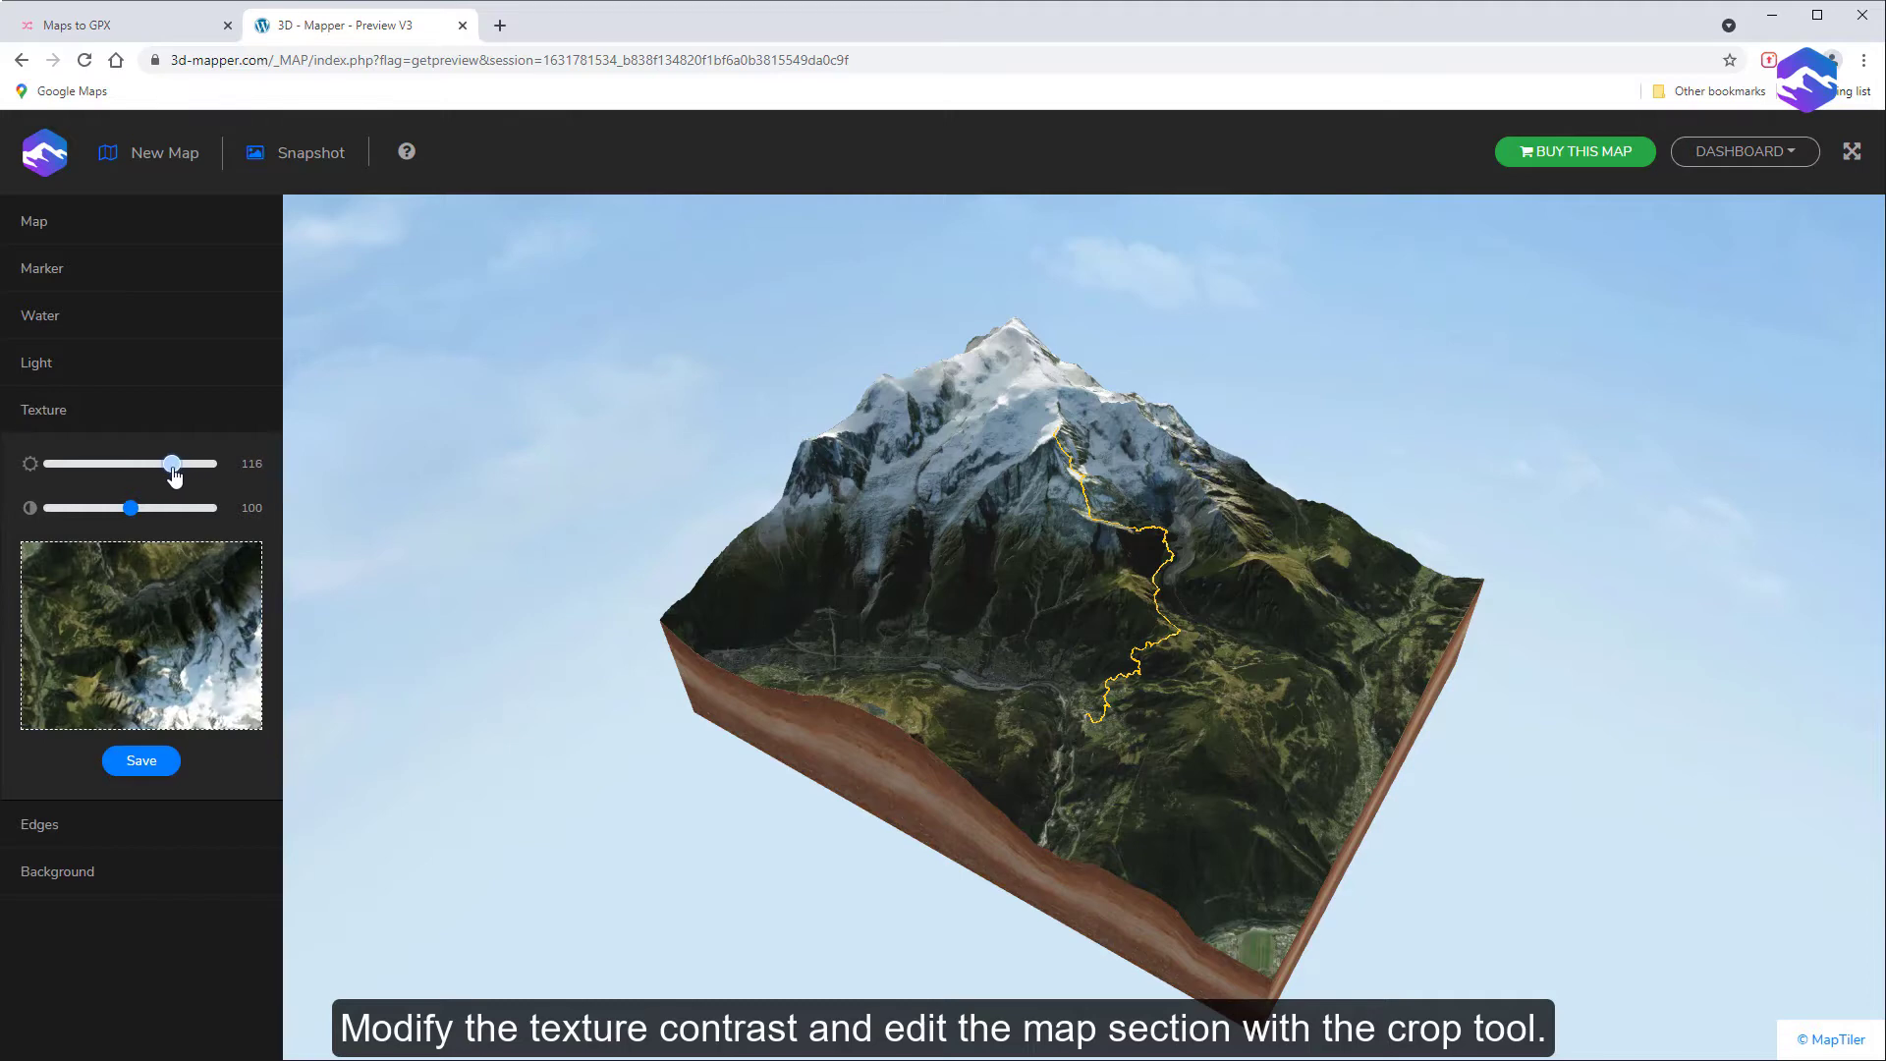
{"action": "left_click_drag", "start_coordinate": [163, 473], "coordinate": [173, 466]}
{"action": "left_click", "coordinate": [143, 762]}
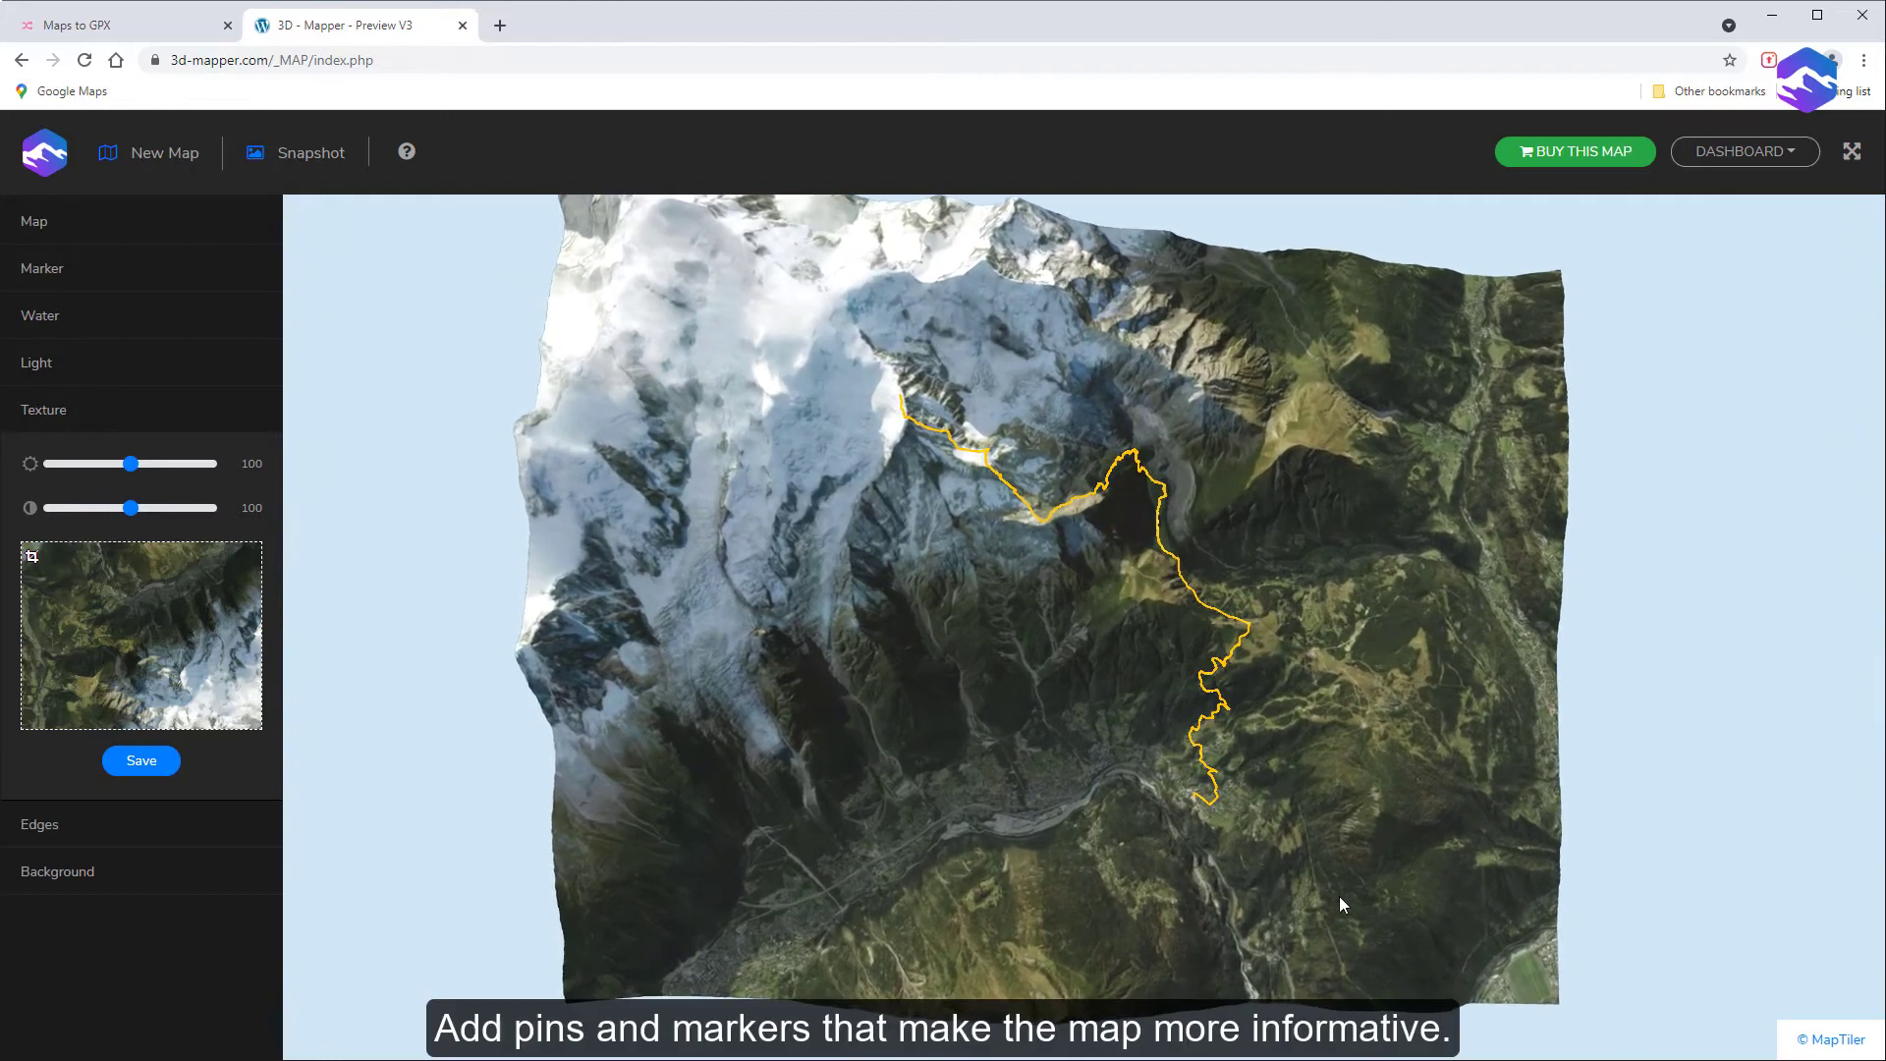
- Place yellow pins at the lower and upper ends of the track
{"action": "left_click", "coordinate": [127, 273]}
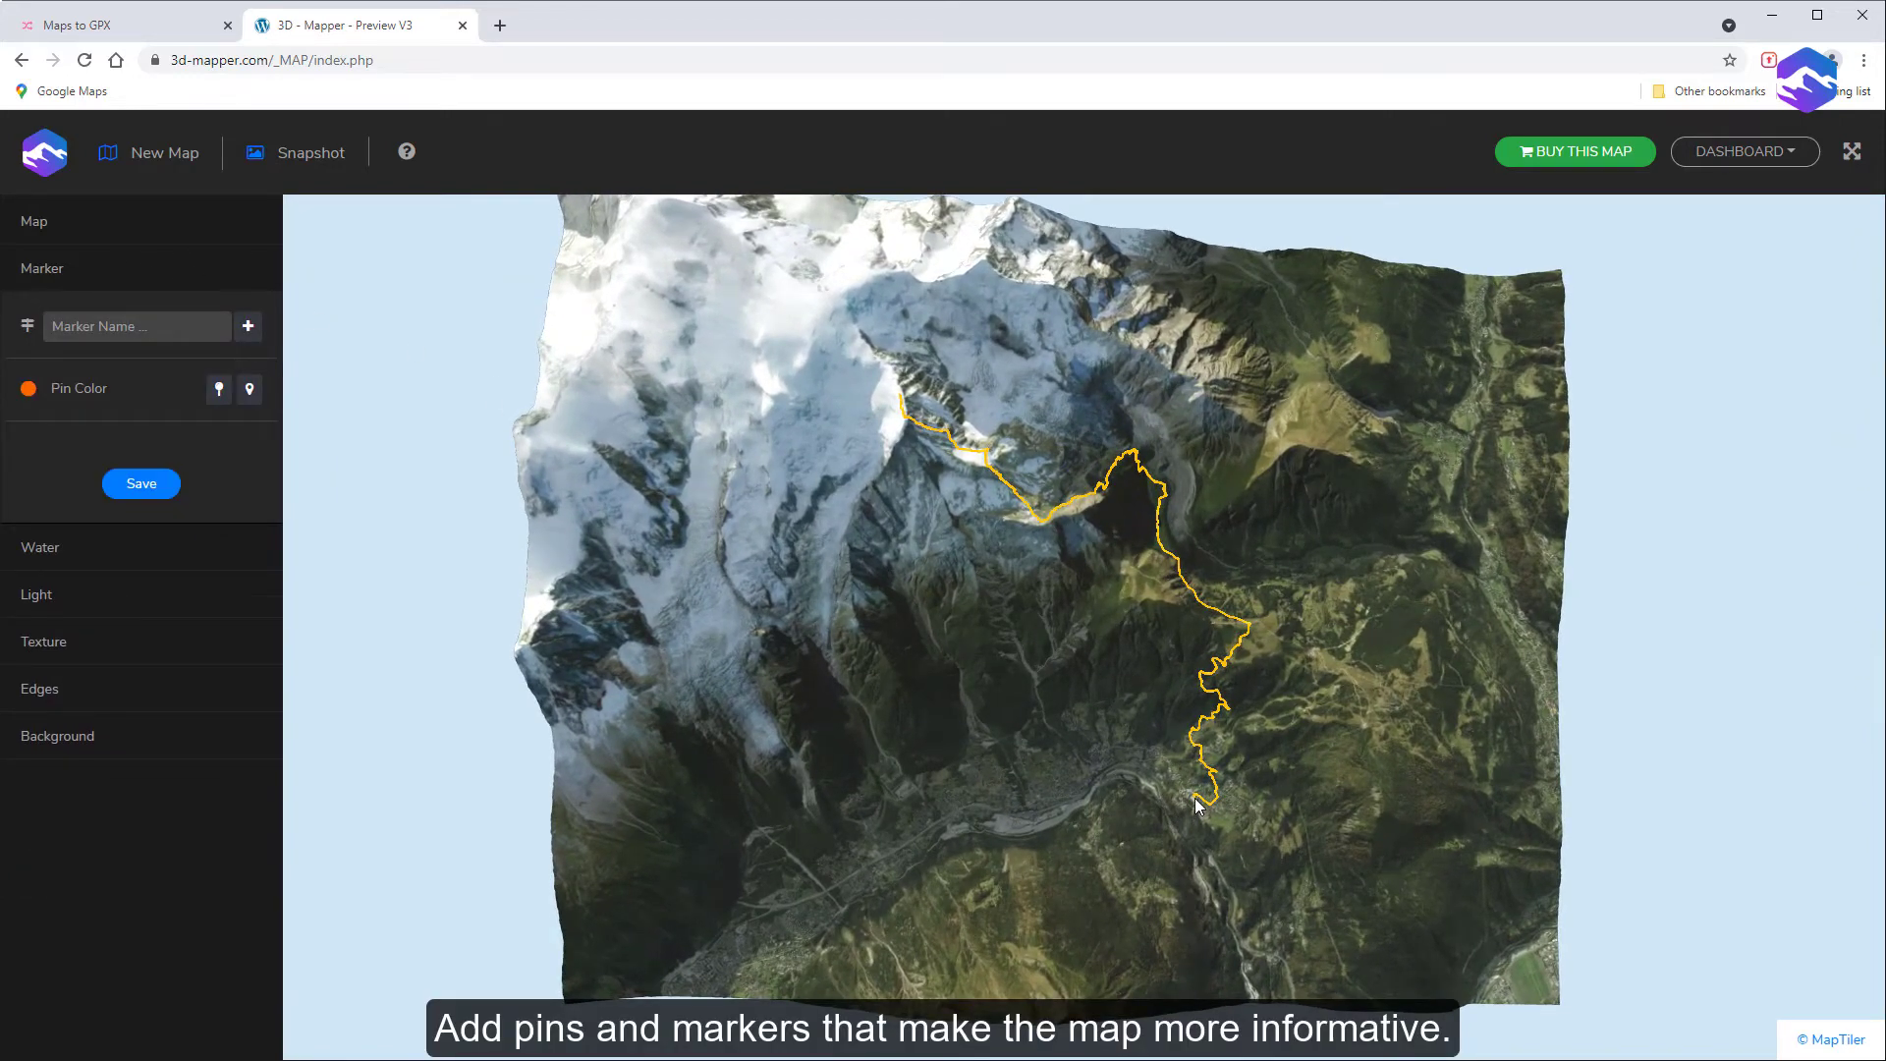
{"action": "left_click", "coordinate": [26, 390]}
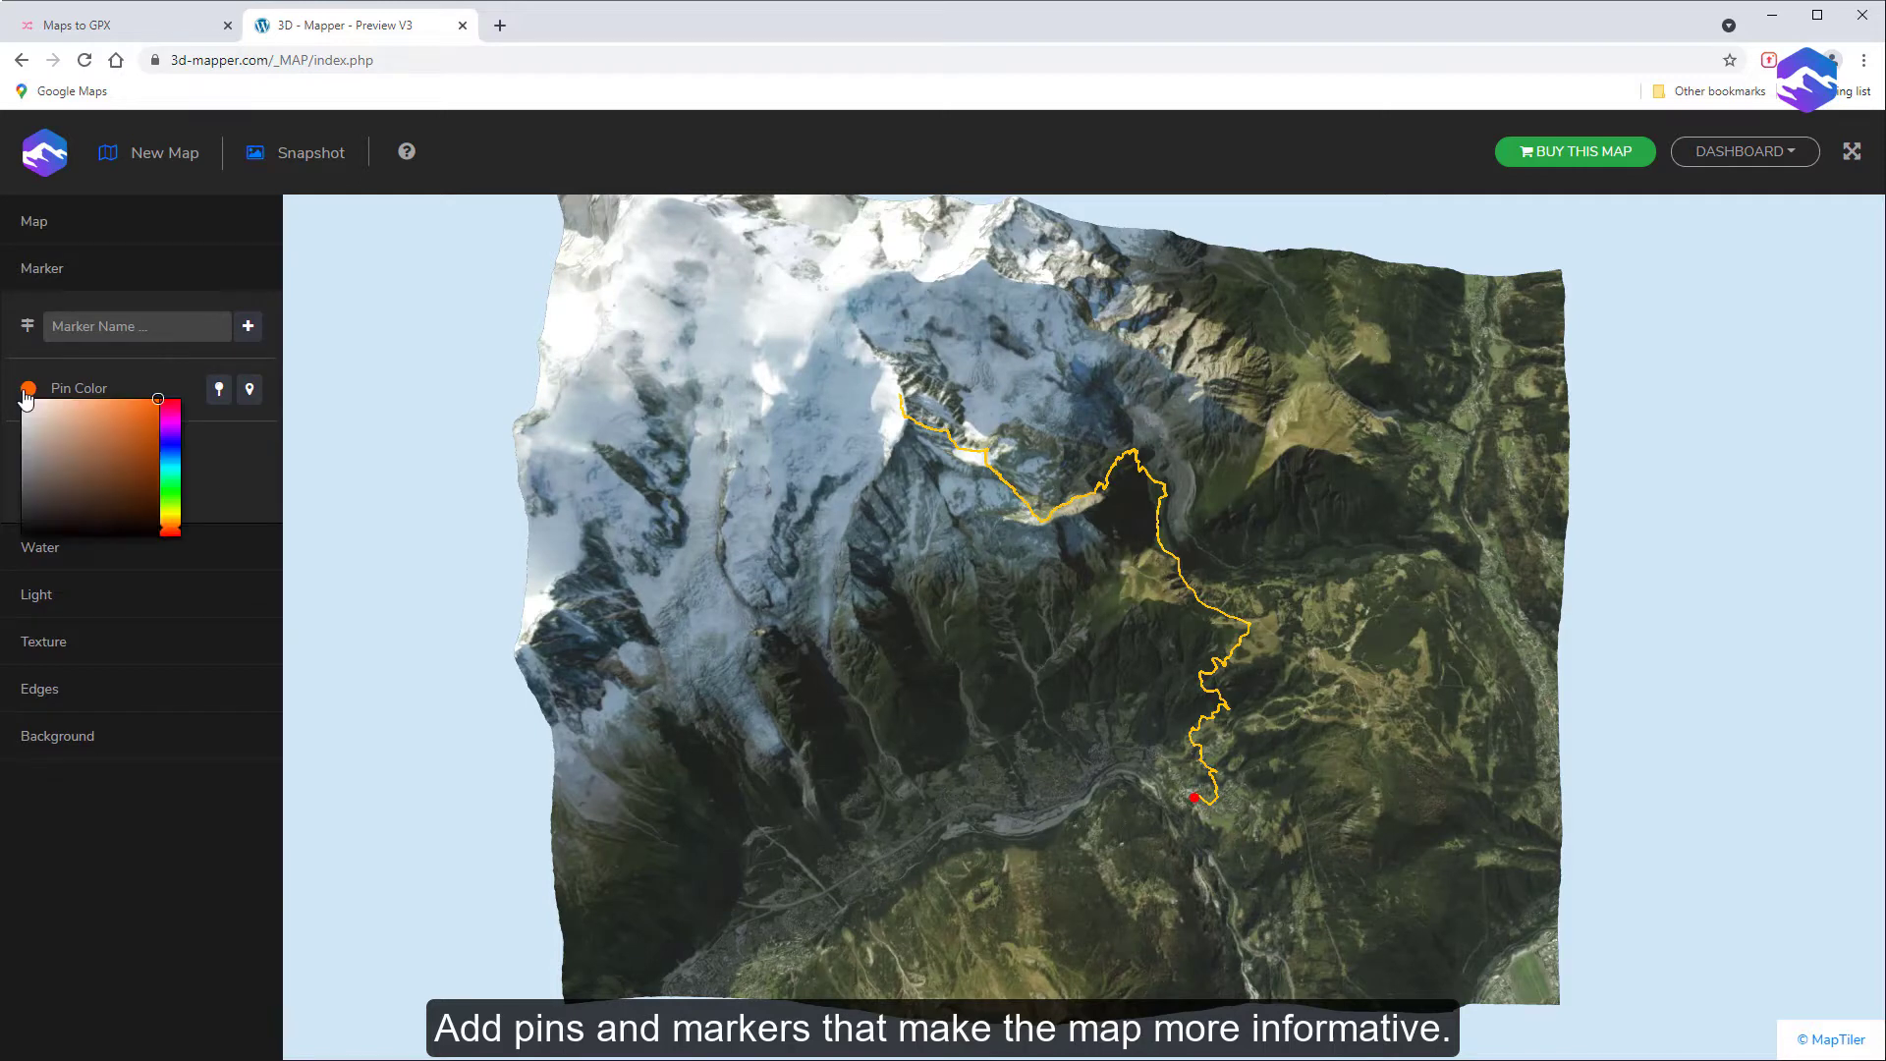
{"action": "left_click_drag", "start_coordinate": [171, 512], "coordinate": [171, 520]}
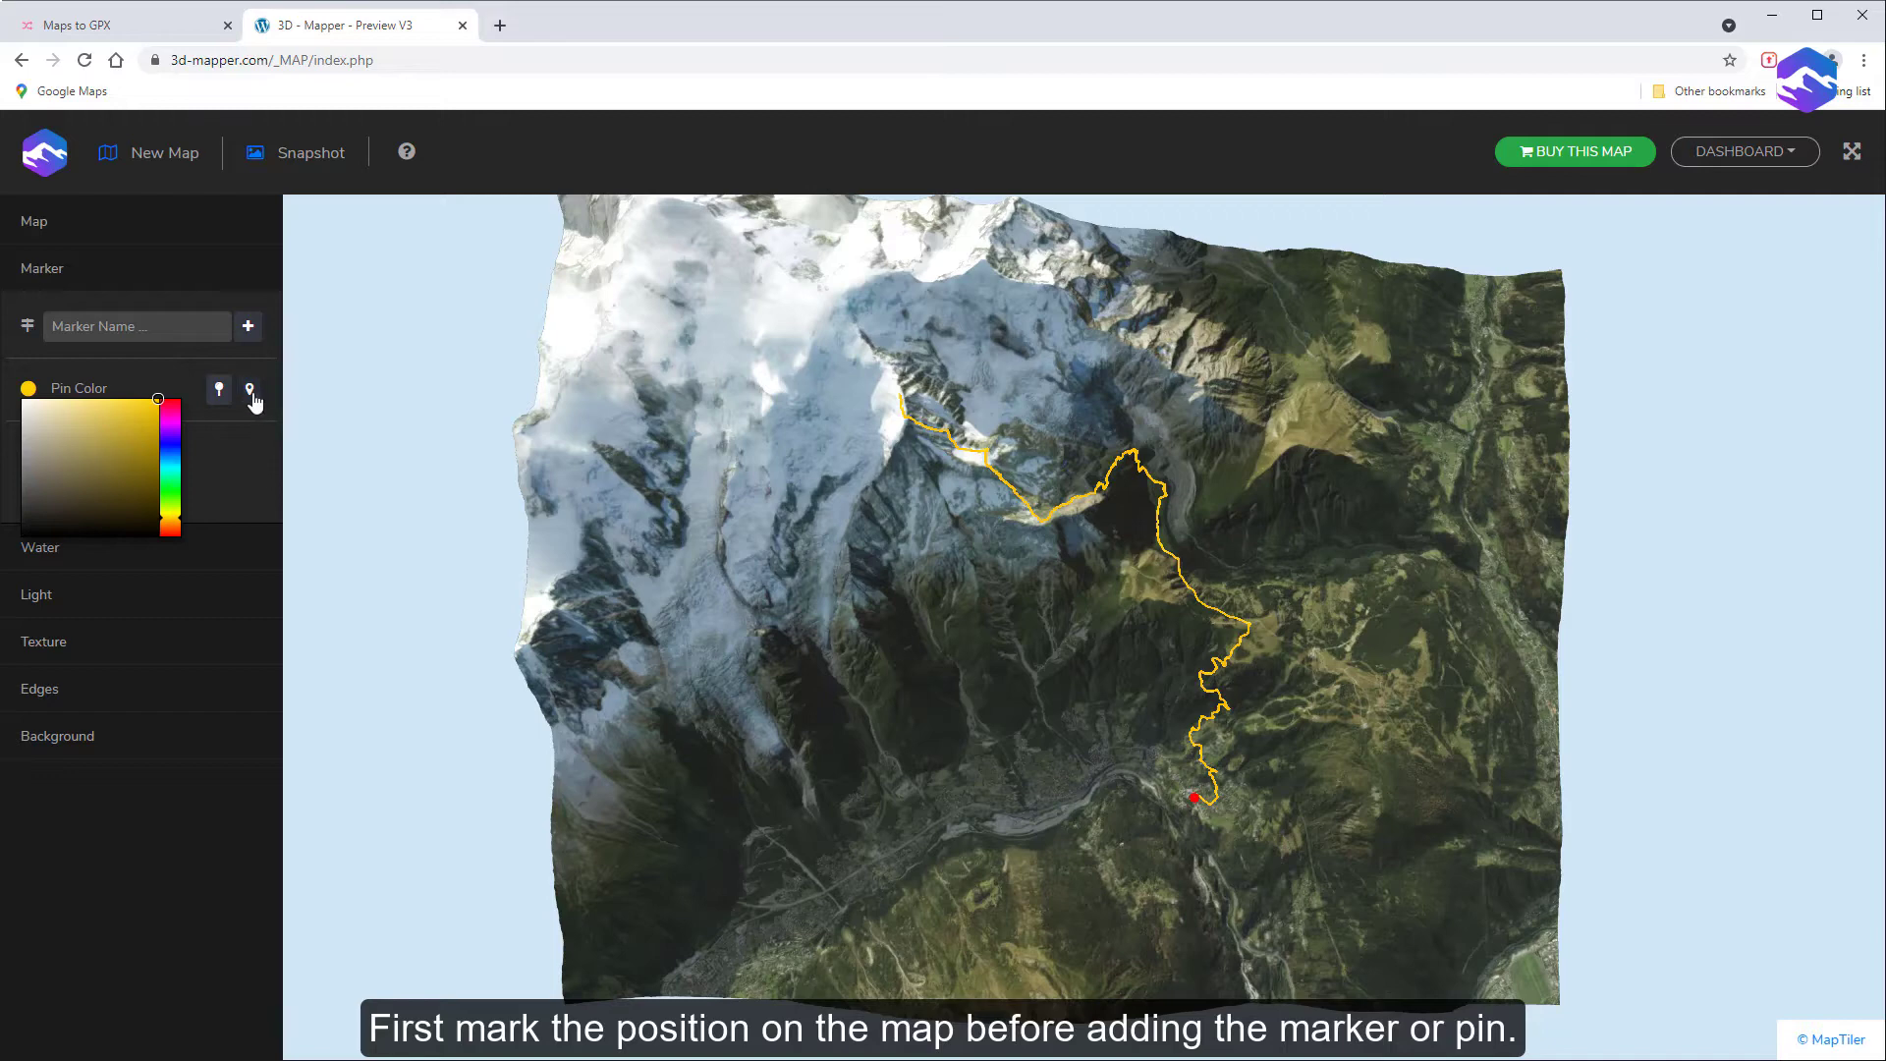
{"action": "left_click", "coordinate": [251, 393]}
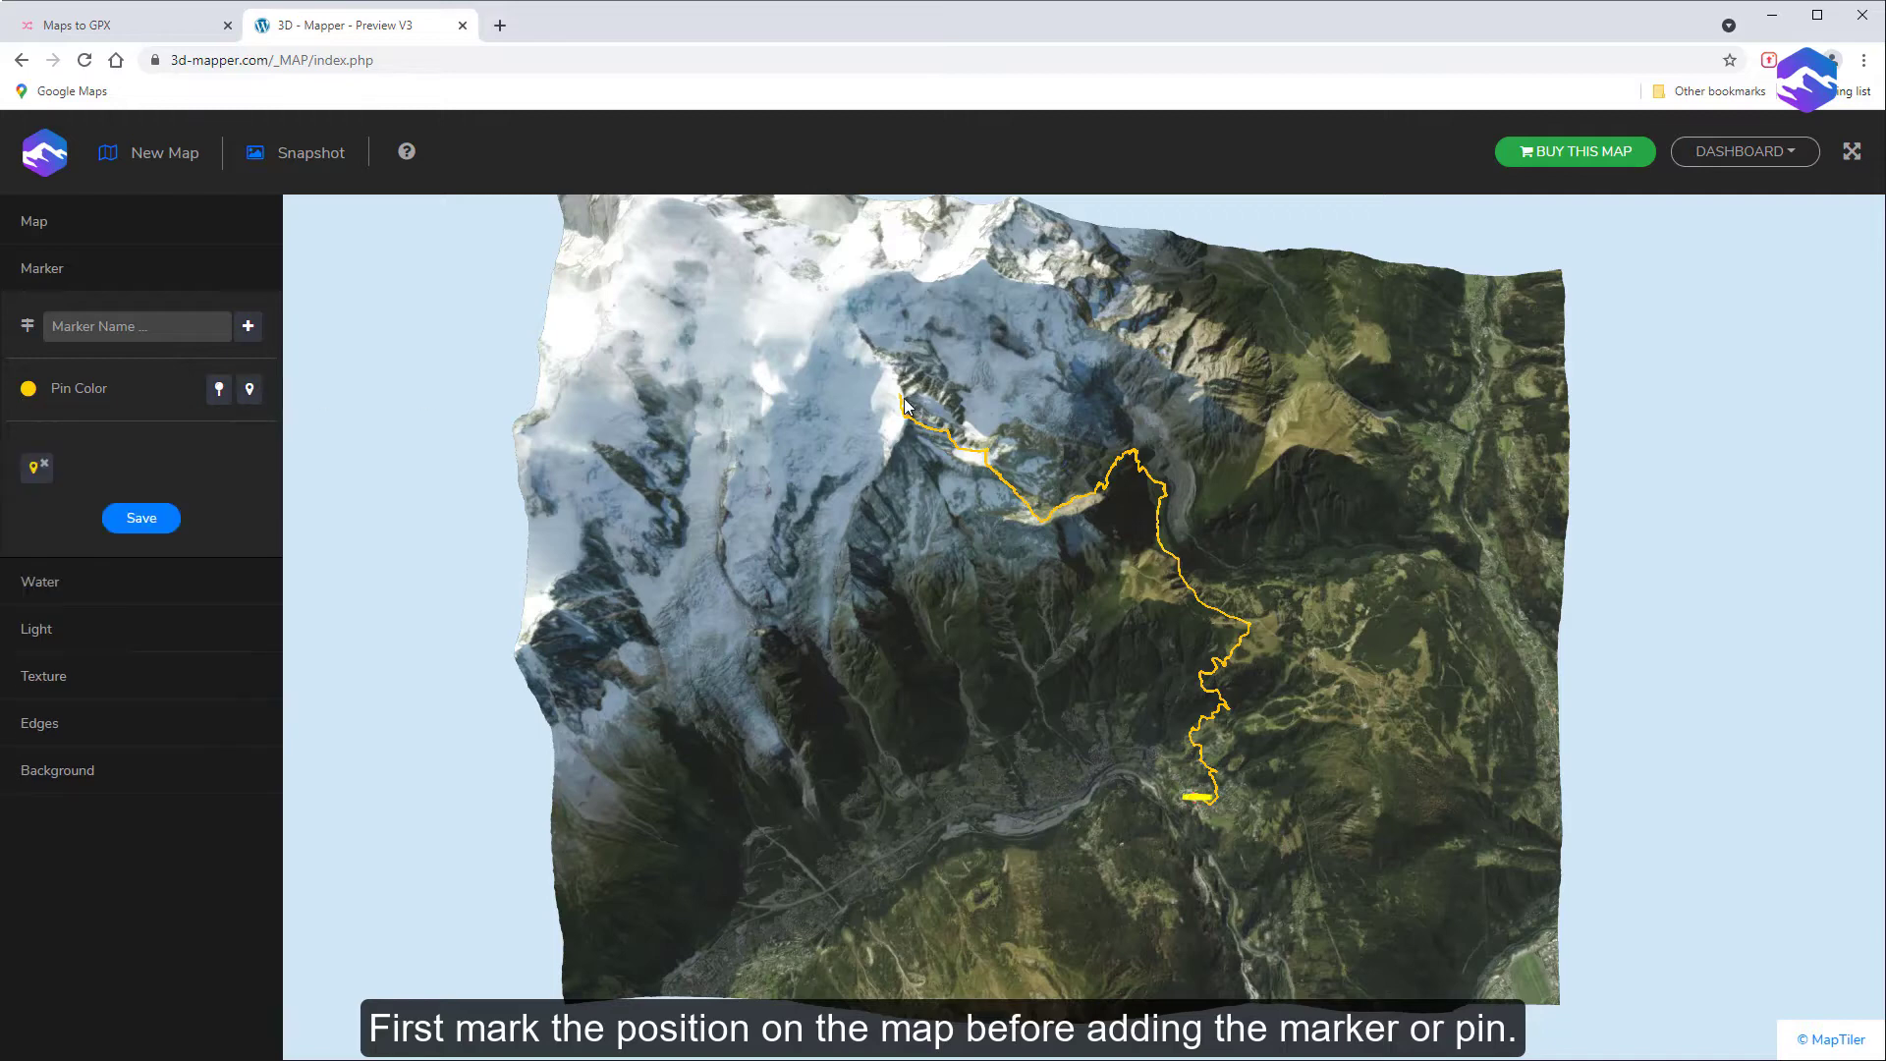
{"action": "left_click", "coordinate": [248, 390]}
{"action": "mouse_move", "coordinate": [1581, 631]}
{"action": "left_mouse_down"}
{"action": "mouse_move", "coordinate": [1502, 558]}
{"action": "mouse_move", "coordinate": [1525, 528]}
{"action": "mouse_move", "coordinate": [1405, 529]}
{"action": "left_mouse_up"}
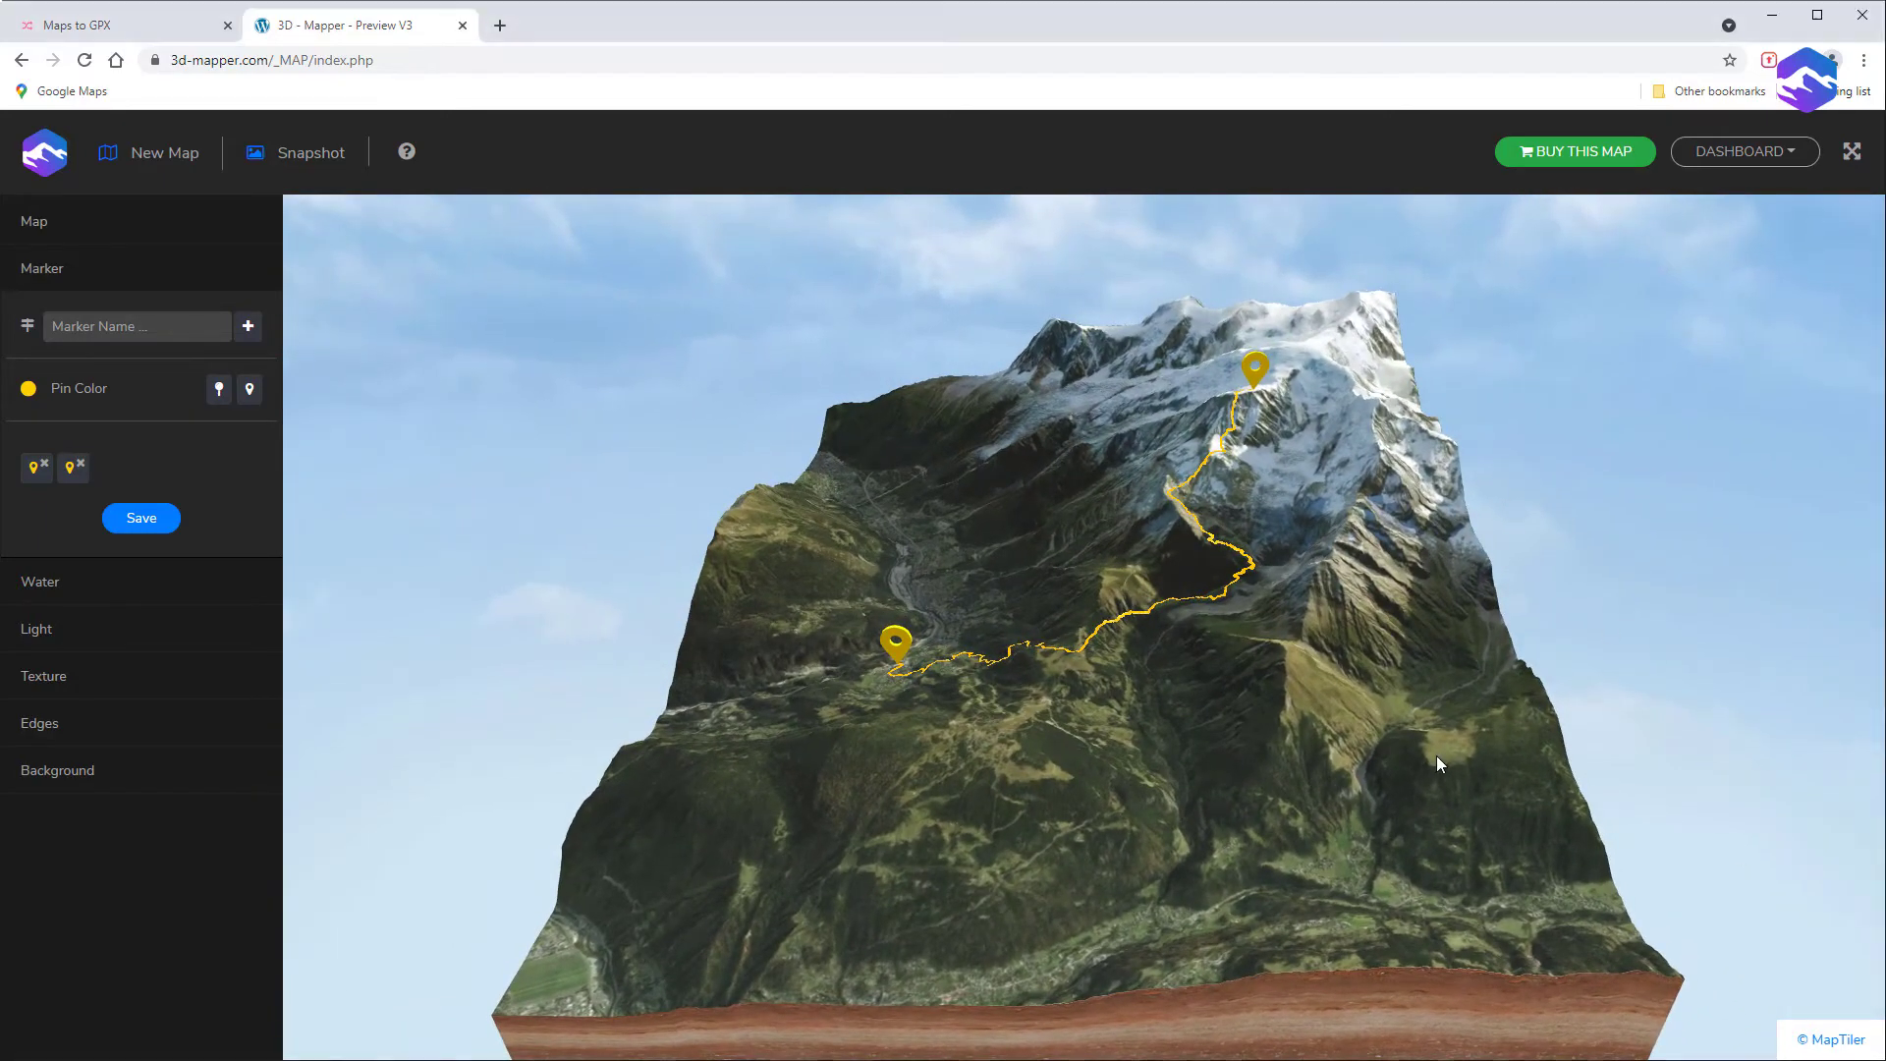
{"action": "left_click_drag", "start_coordinate": [1437, 756], "coordinate": [1514, 748]}
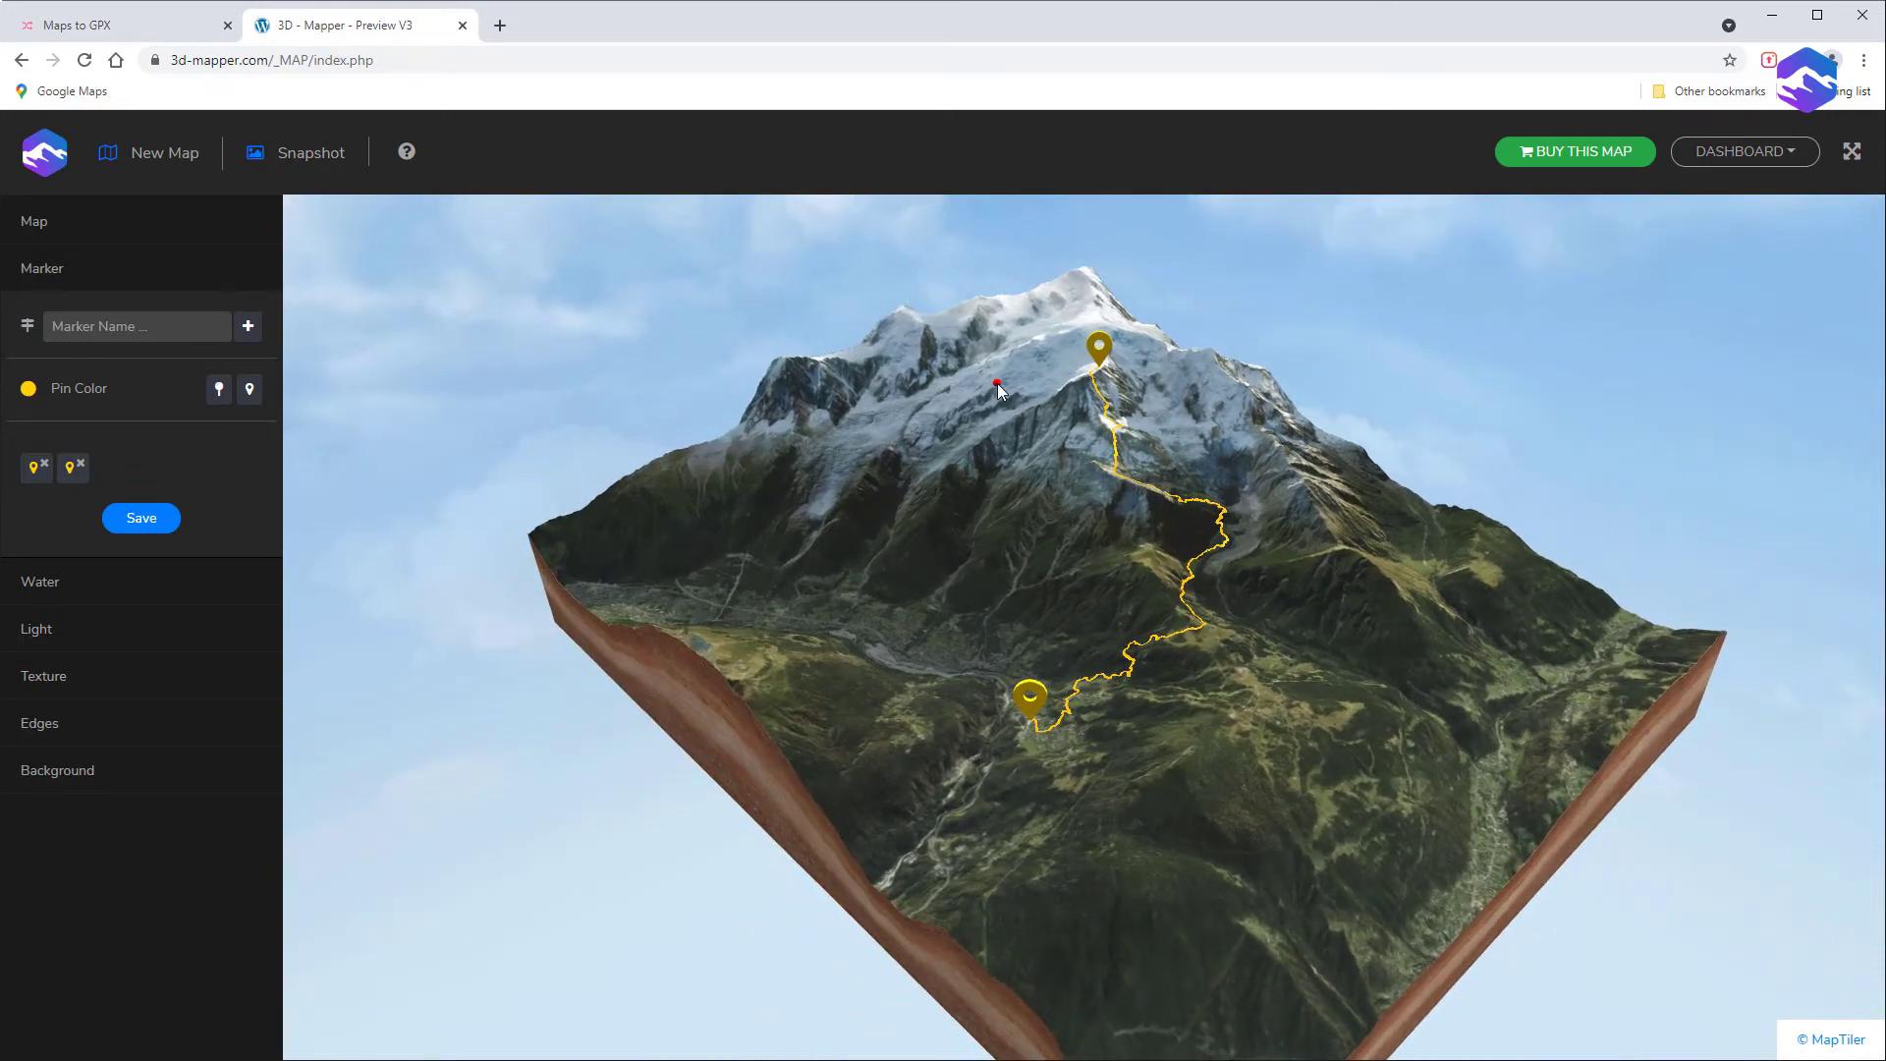
- Add labels for Mont Blanc Massif, Saint-Gervais-les-Bains and Les Houches
{"action": "left_click", "coordinate": [146, 328]}
{"action": "type", "text": "Mont Blanc Massif"}
{"action": "left_click", "coordinate": [248, 326]}
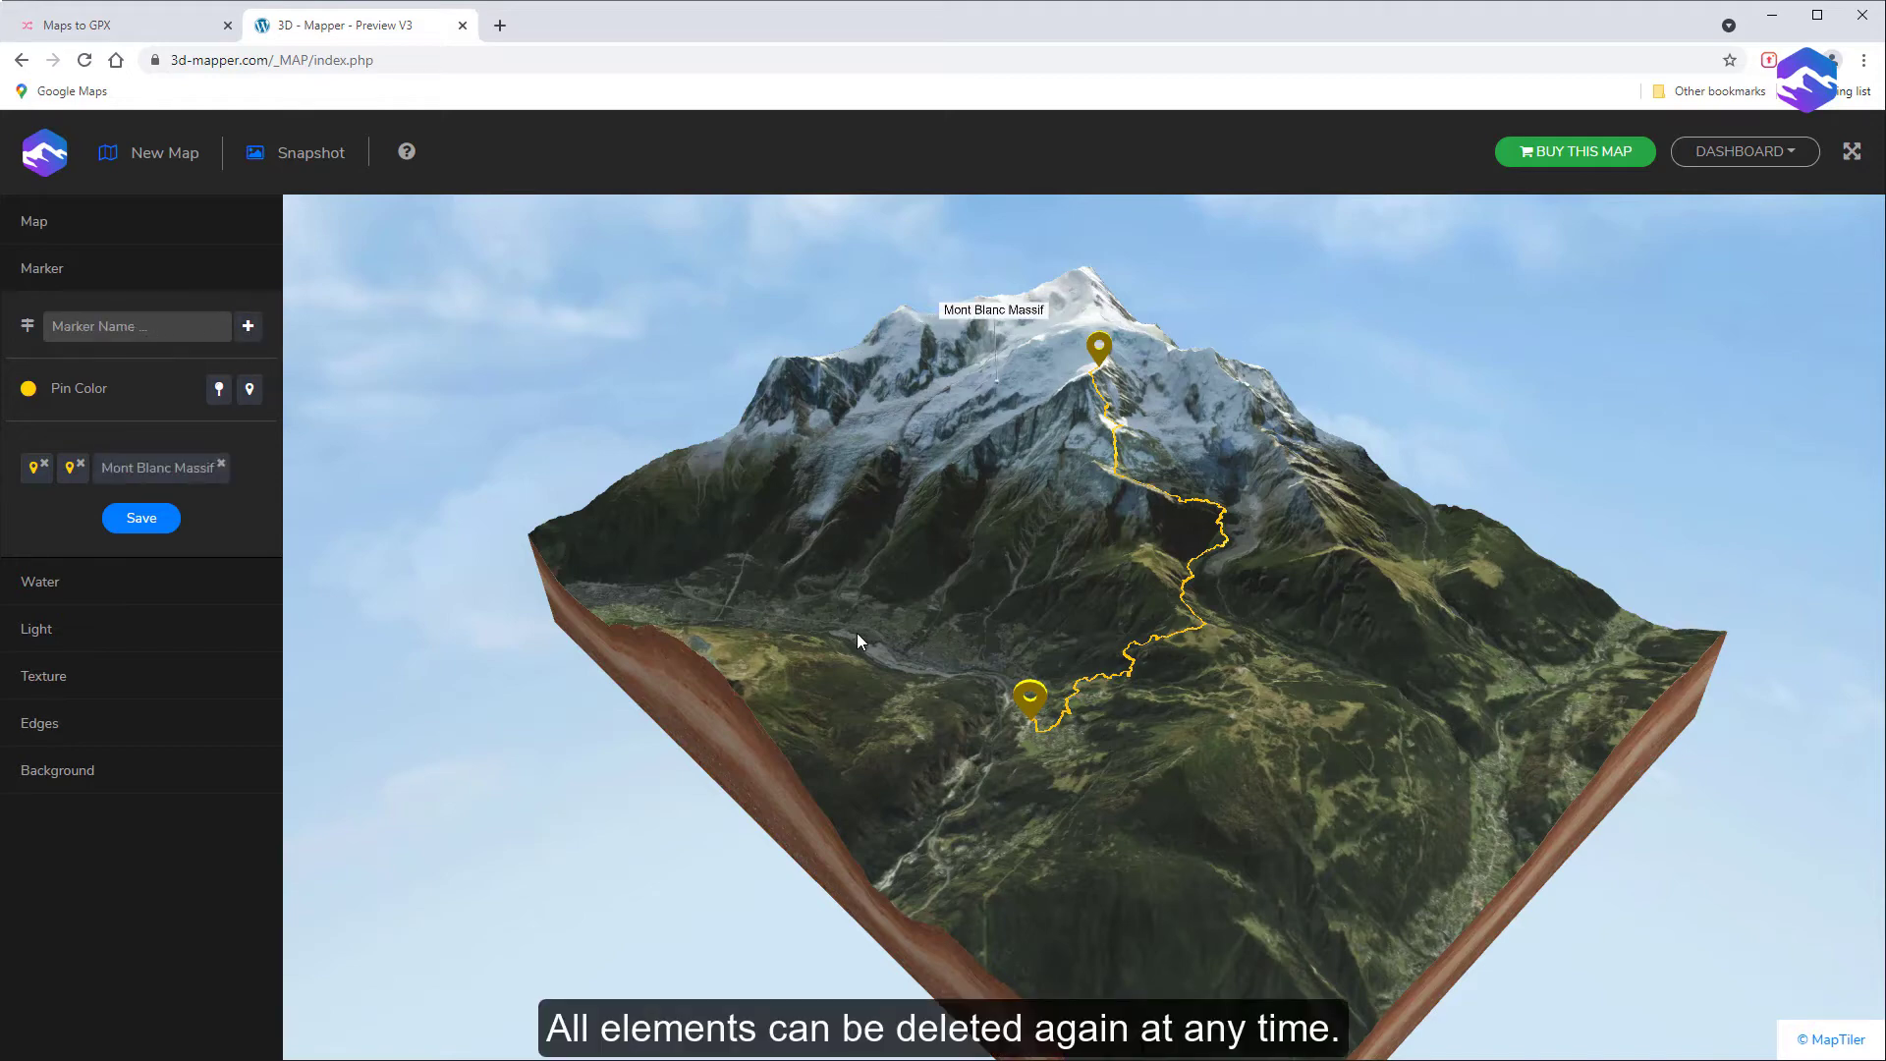
{"action": "mouse_move", "coordinate": [856, 631]}
{"action": "left_mouse_down"}
{"action": "mouse_move", "coordinate": [923, 632]}
{"action": "mouse_move", "coordinate": [892, 637]}
{"action": "left_mouse_up"}
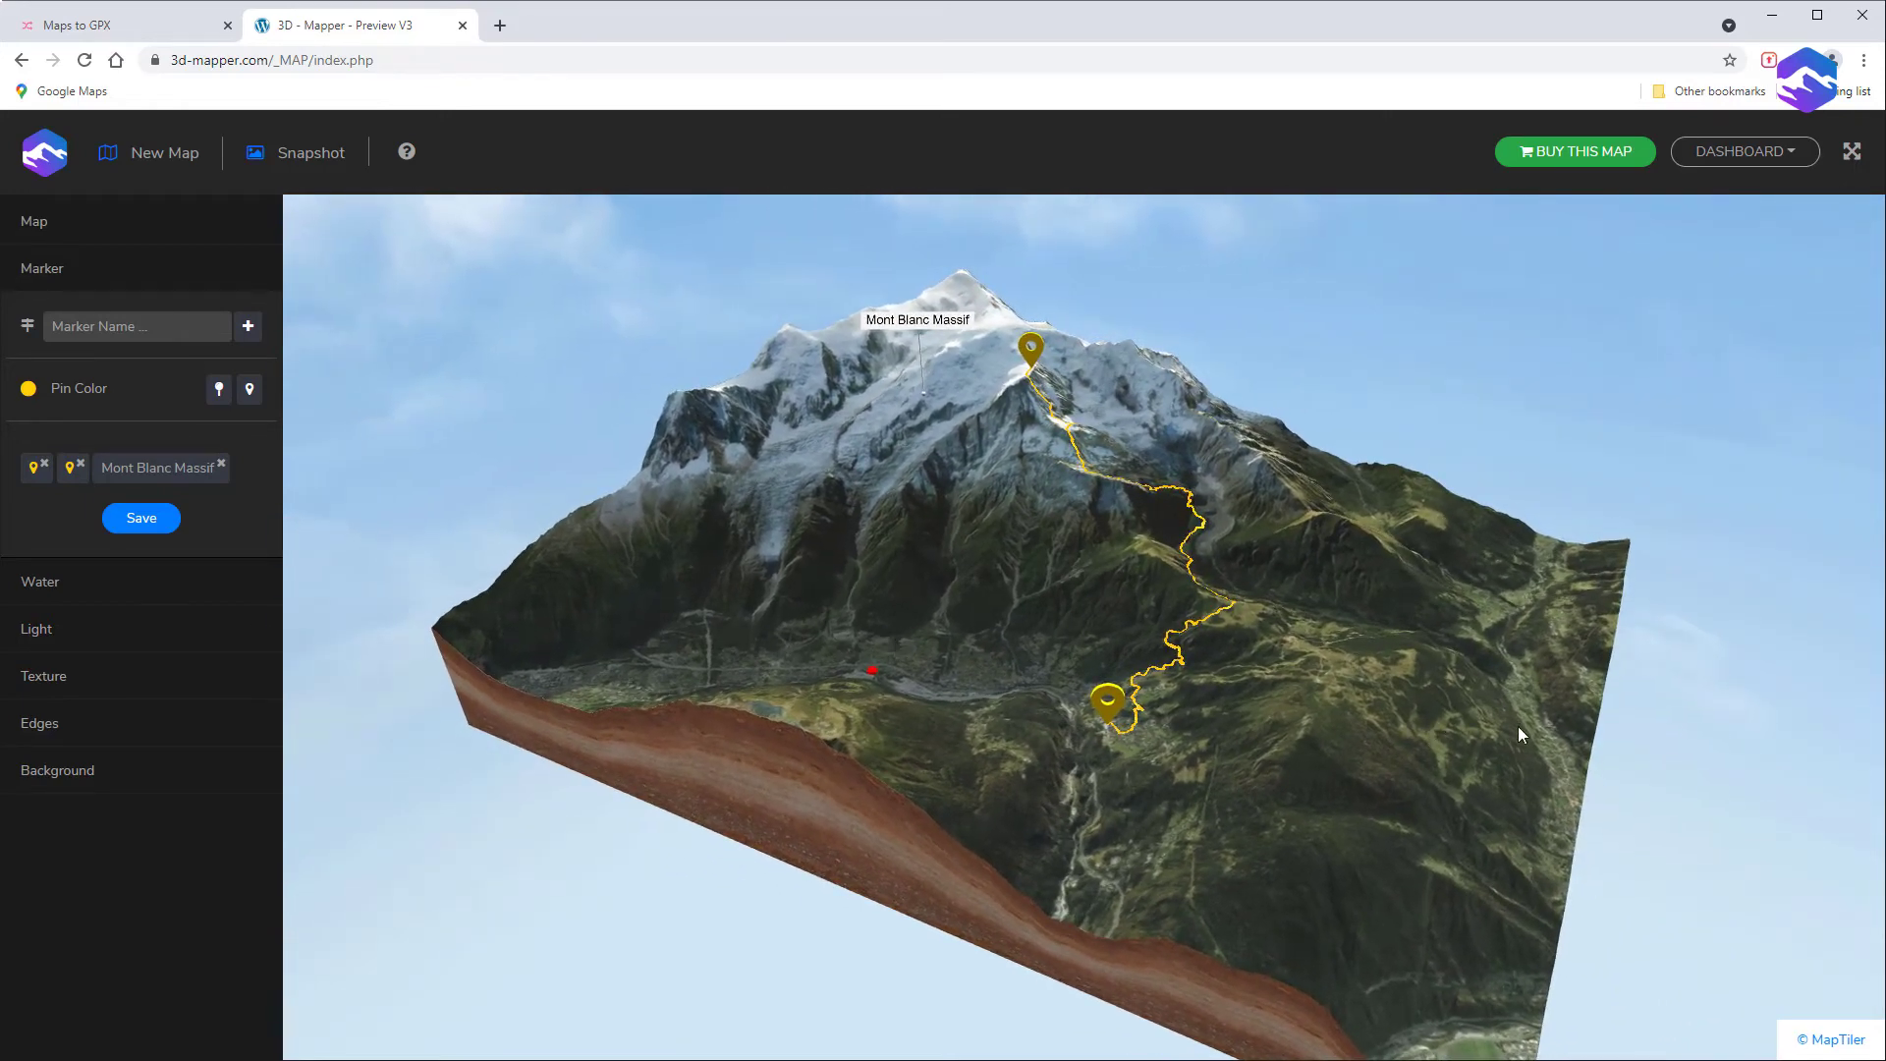
{"action": "left_click", "coordinate": [180, 325]}
{"action": "type", "text": "Saint-Gervais-les-Bains"}
{"action": "left_click", "coordinate": [249, 326]}
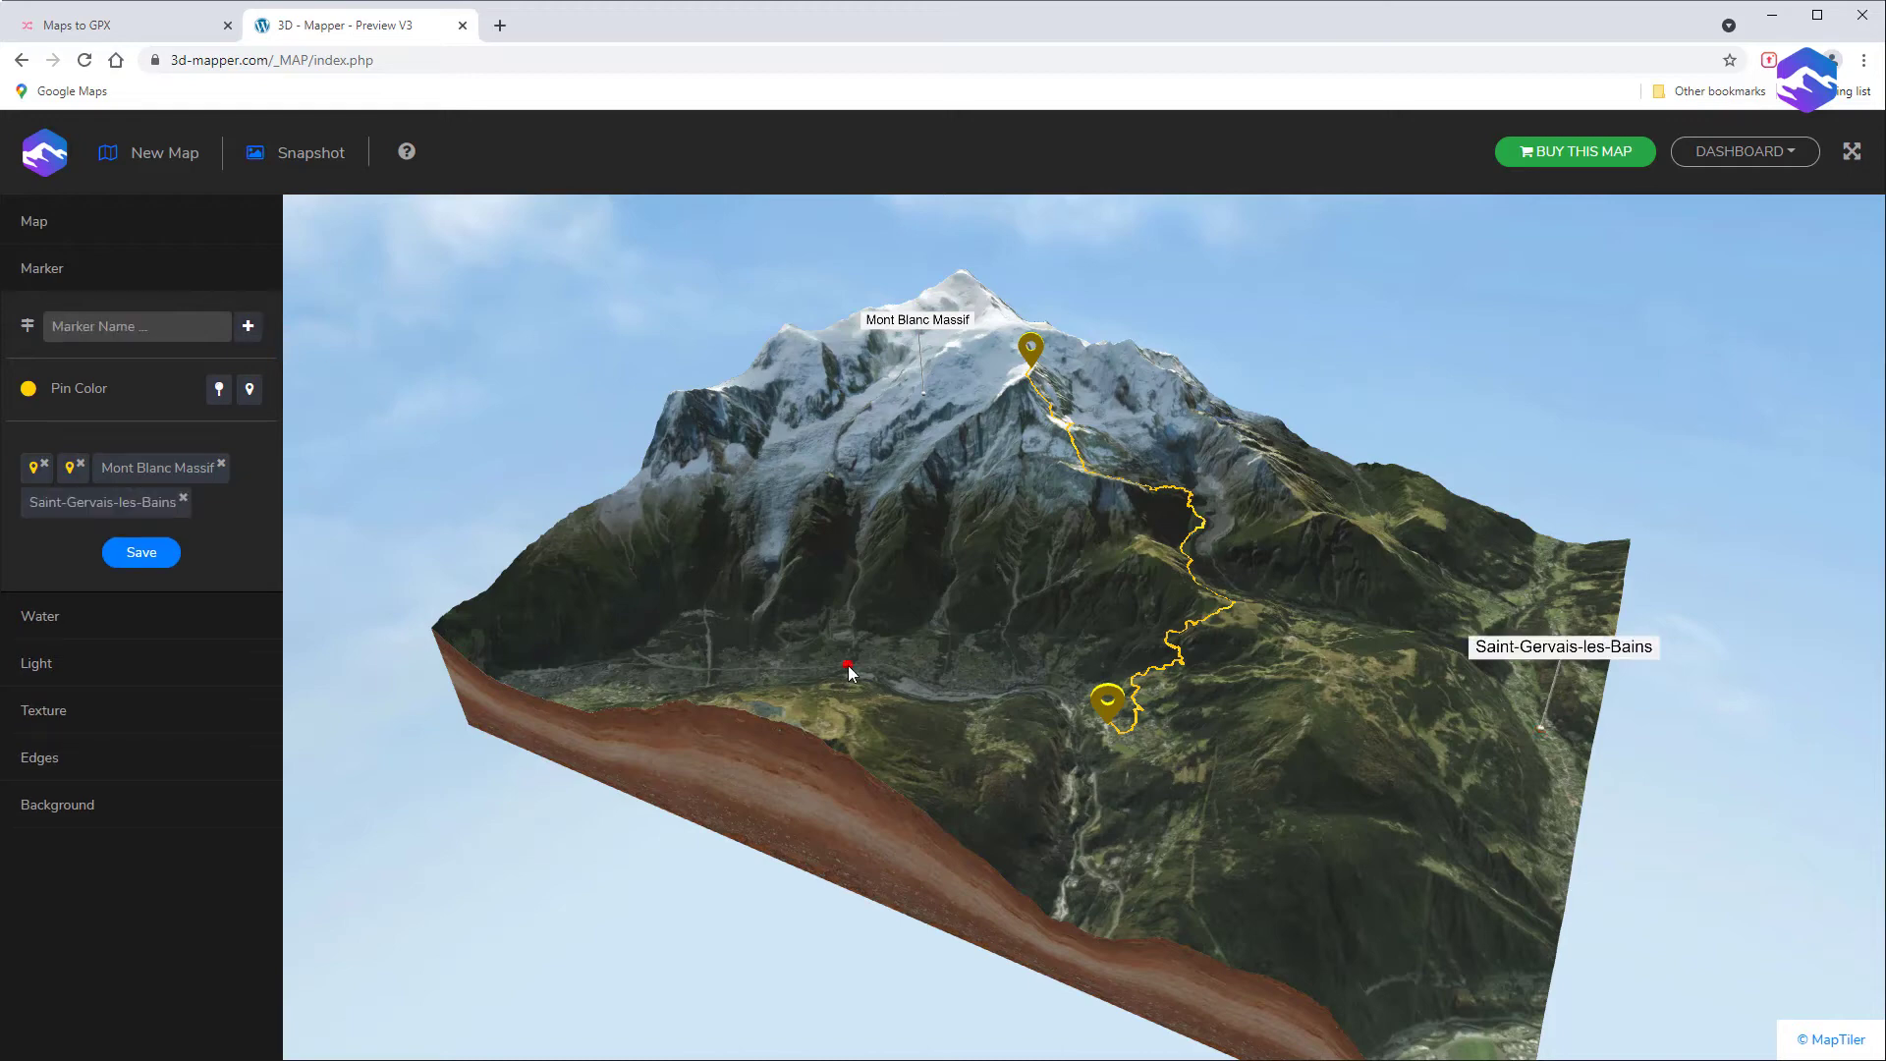
{"action": "left_click", "coordinate": [167, 319]}
{"action": "type", "text": "Les Houches"}
{"action": "left_click", "coordinate": [249, 327]}
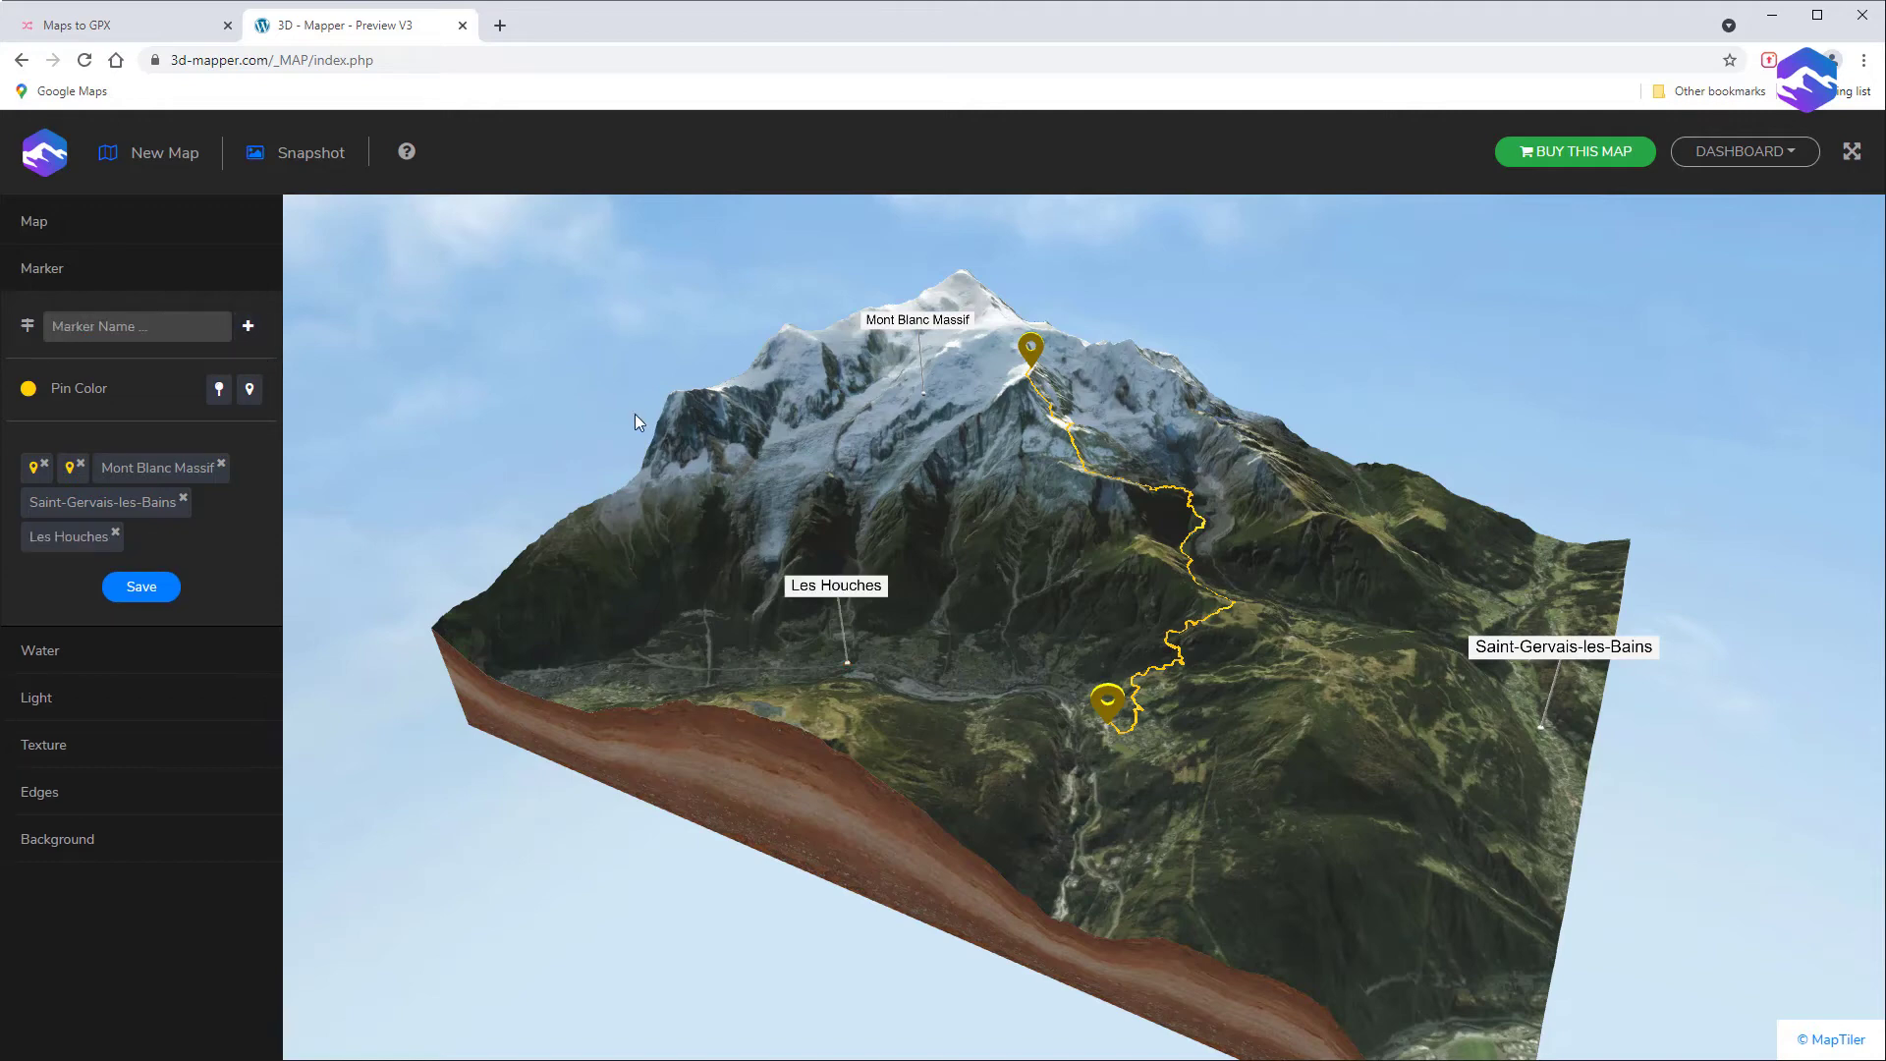
{"action": "left_click_drag", "start_coordinate": [601, 395], "coordinate": [621, 418]}
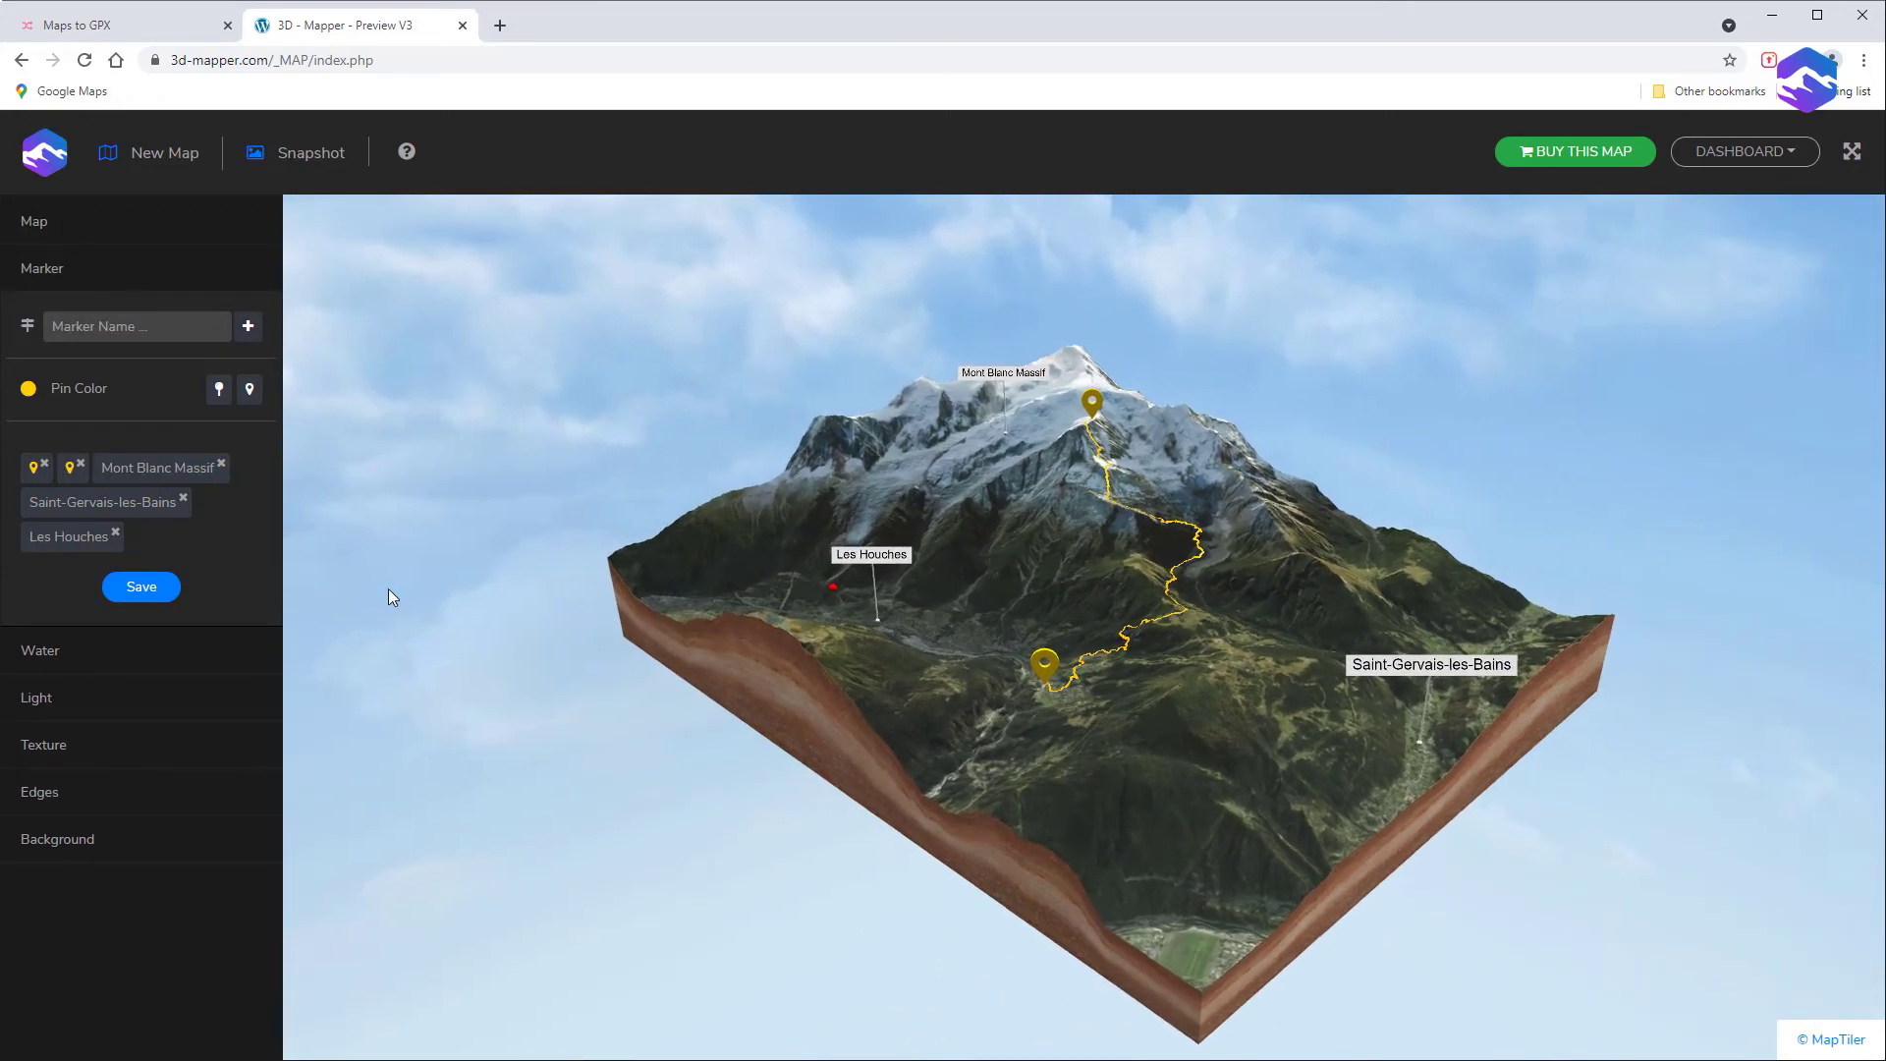
- Give the terrain block's side walls the grey rock edge texture
{"action": "left_click", "coordinate": [107, 281]}
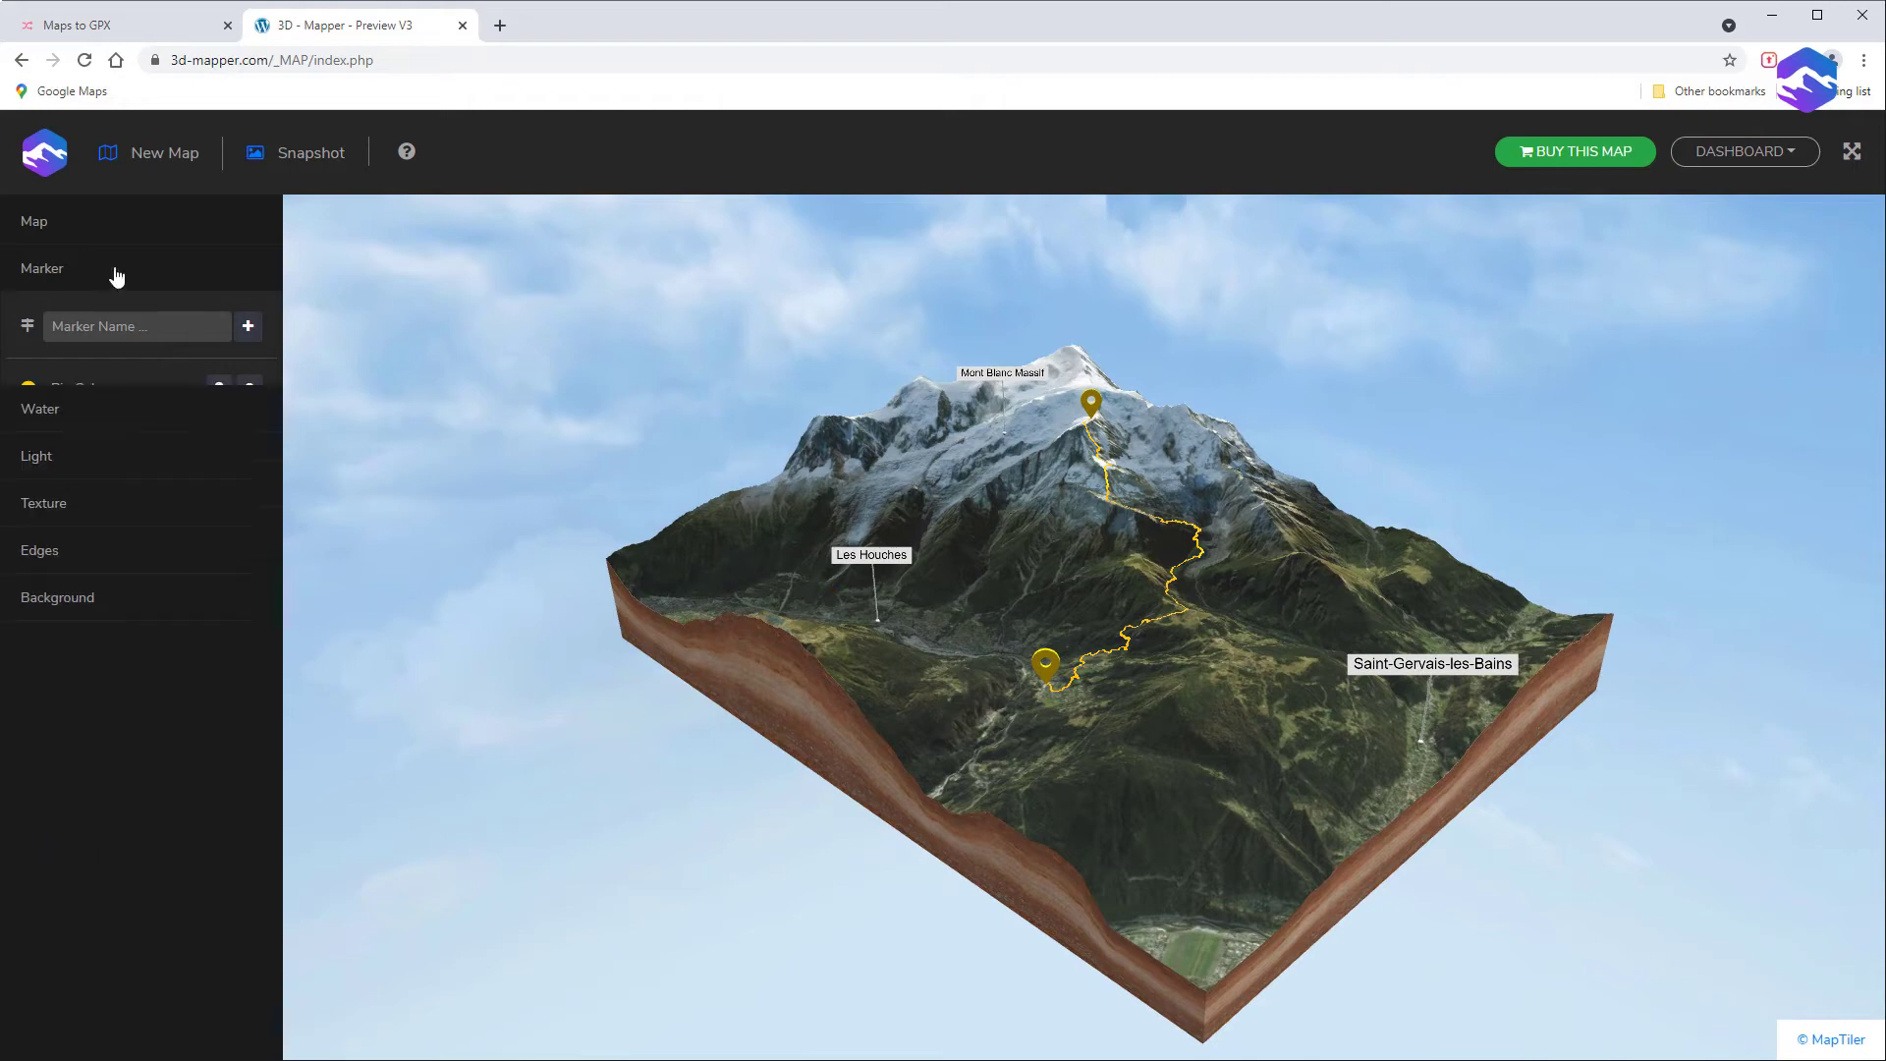
{"action": "left_click", "coordinate": [119, 460]}
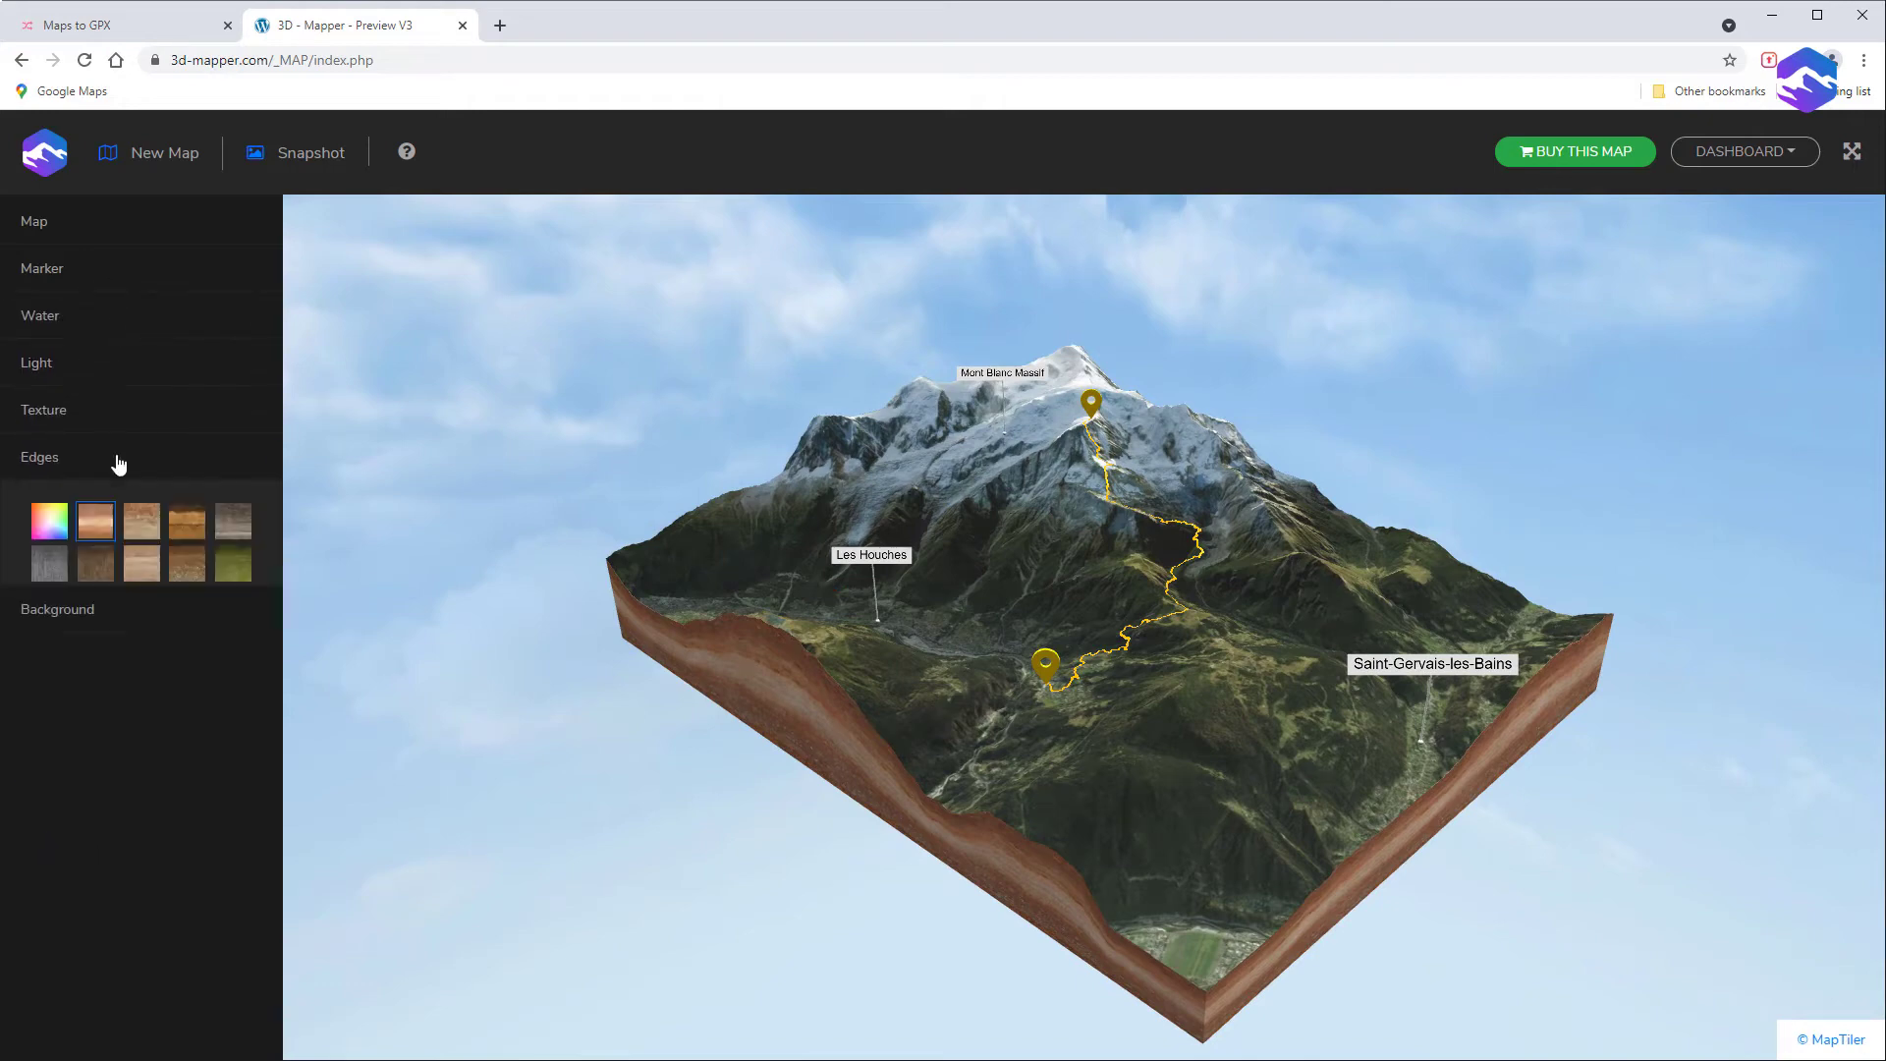
{"action": "left_click", "coordinate": [141, 523]}
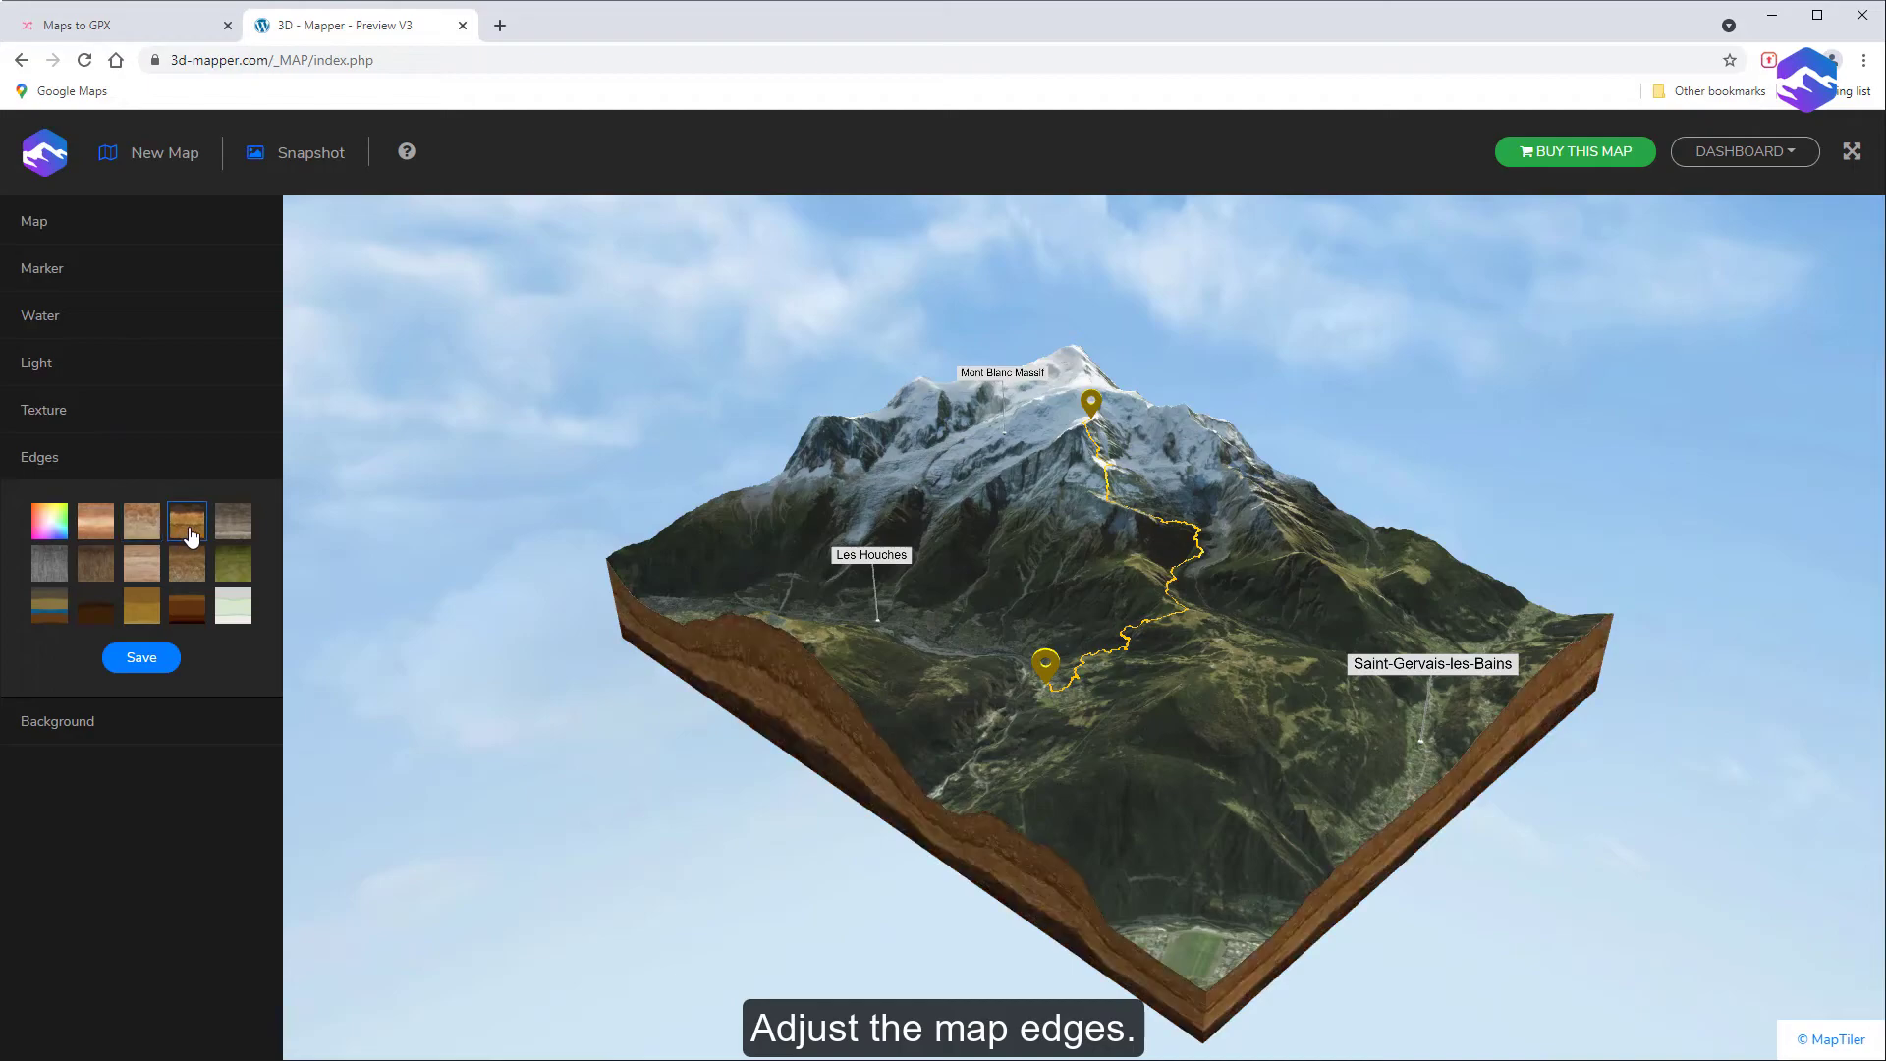
{"action": "left_click", "coordinate": [236, 530]}
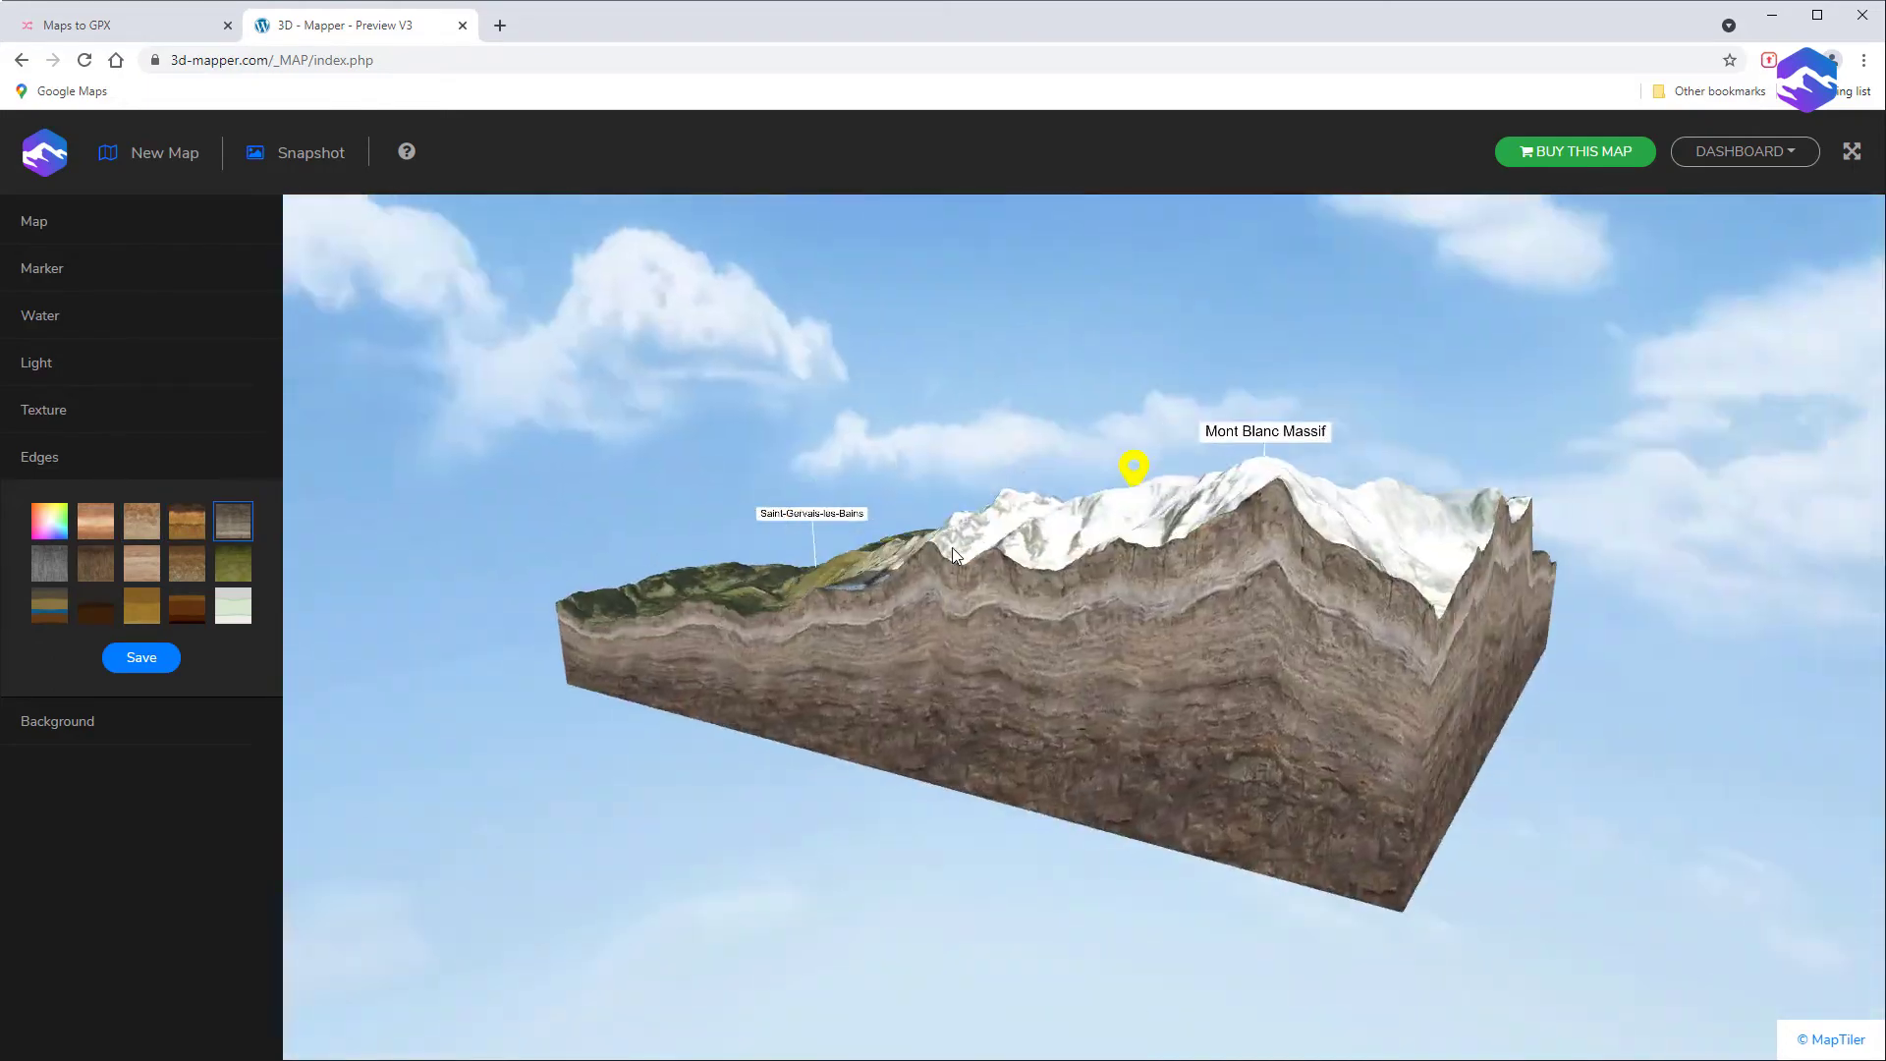
{"action": "mouse_move", "coordinate": [952, 547]}
{"action": "left_mouse_down"}
{"action": "mouse_move", "coordinate": [1196, 561]}
{"action": "mouse_move", "coordinate": [1123, 573]}
{"action": "left_mouse_up"}
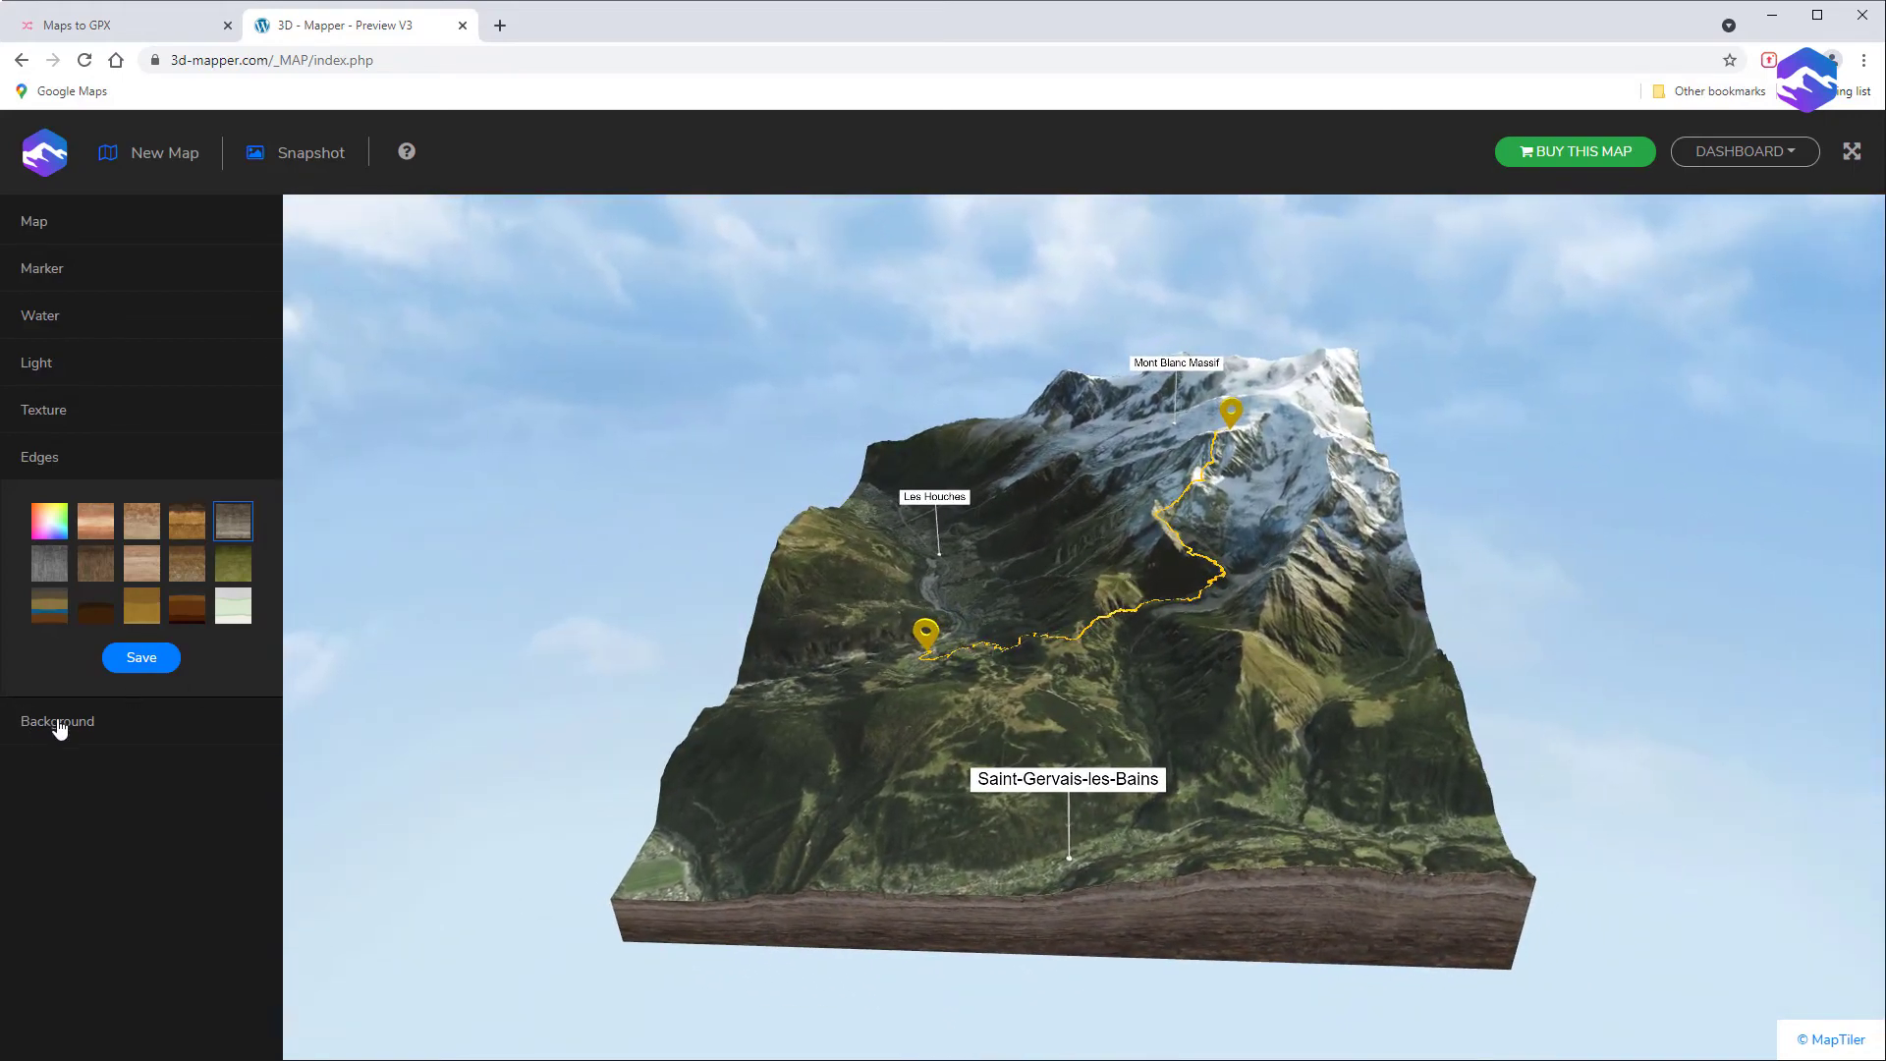
- Replace the blue sky background with the pink-purple sunset sky
{"action": "left_click", "coordinate": [60, 725]}
{"action": "left_click", "coordinate": [53, 617]}
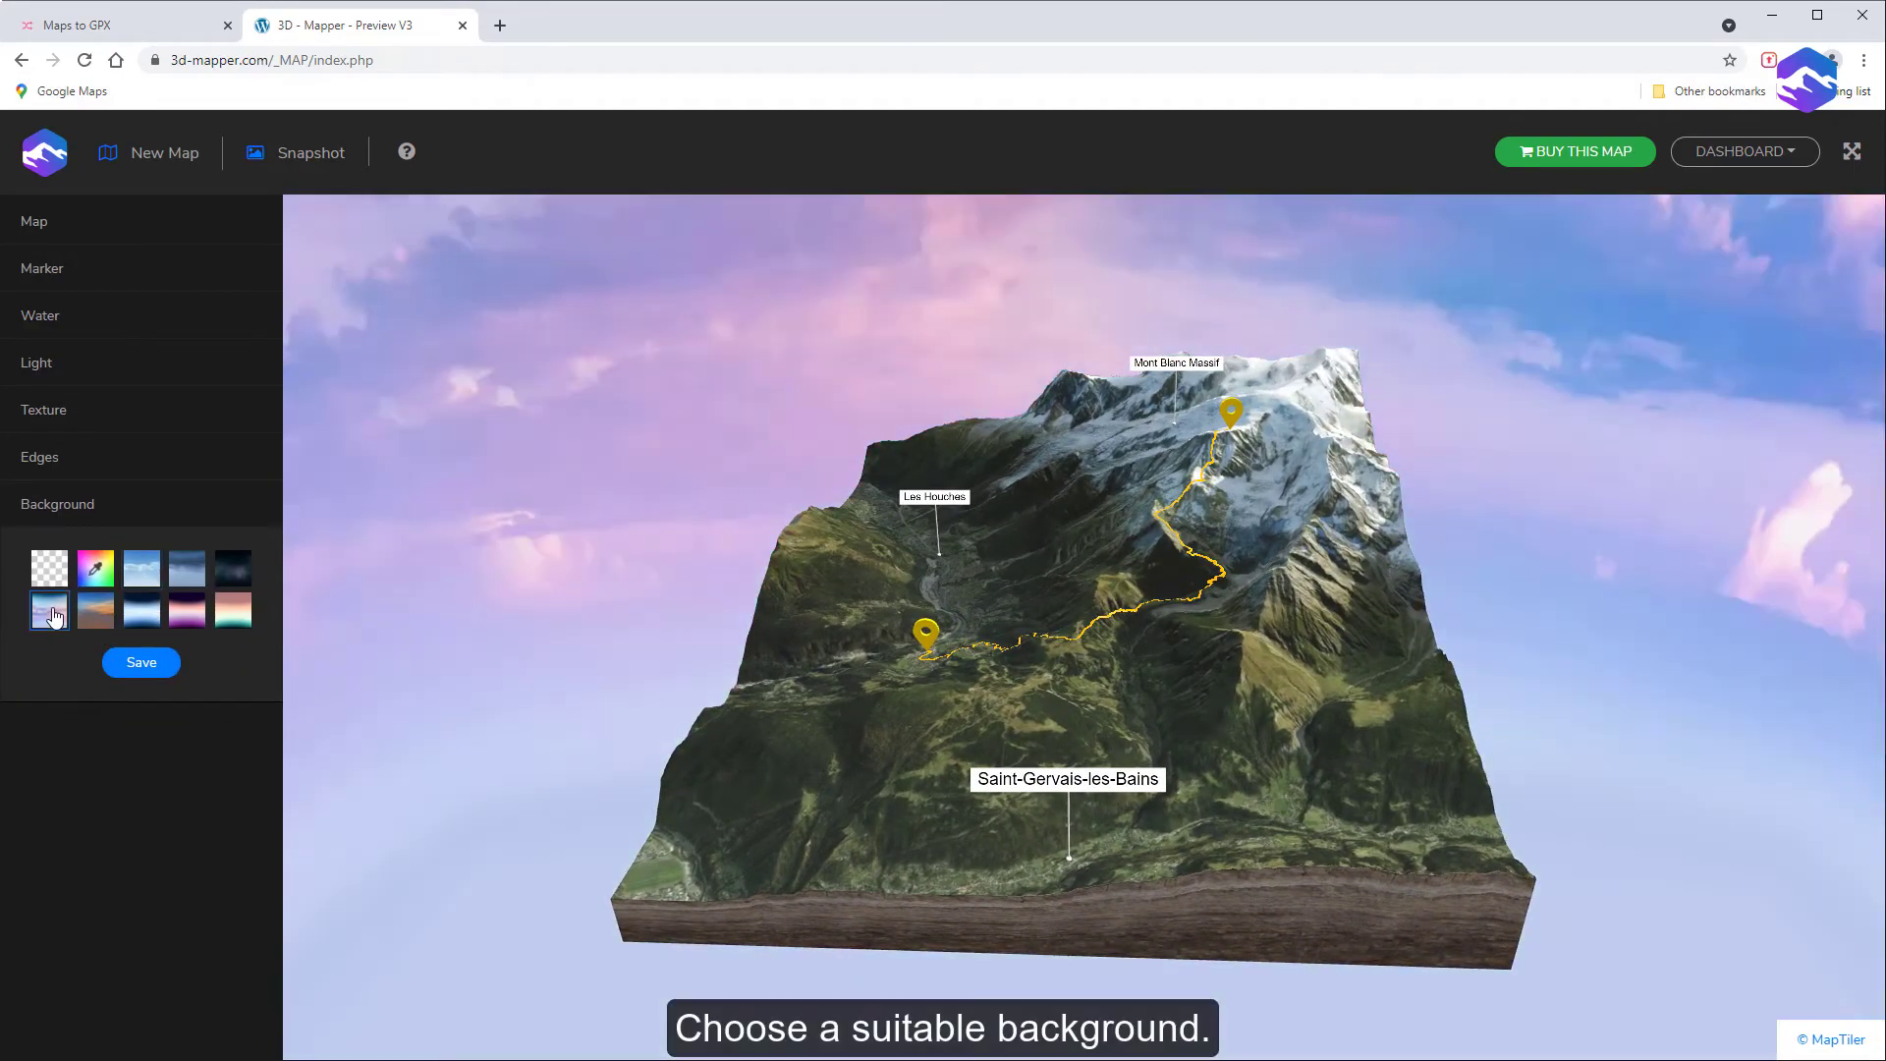
{"action": "left_click", "coordinate": [181, 586]}
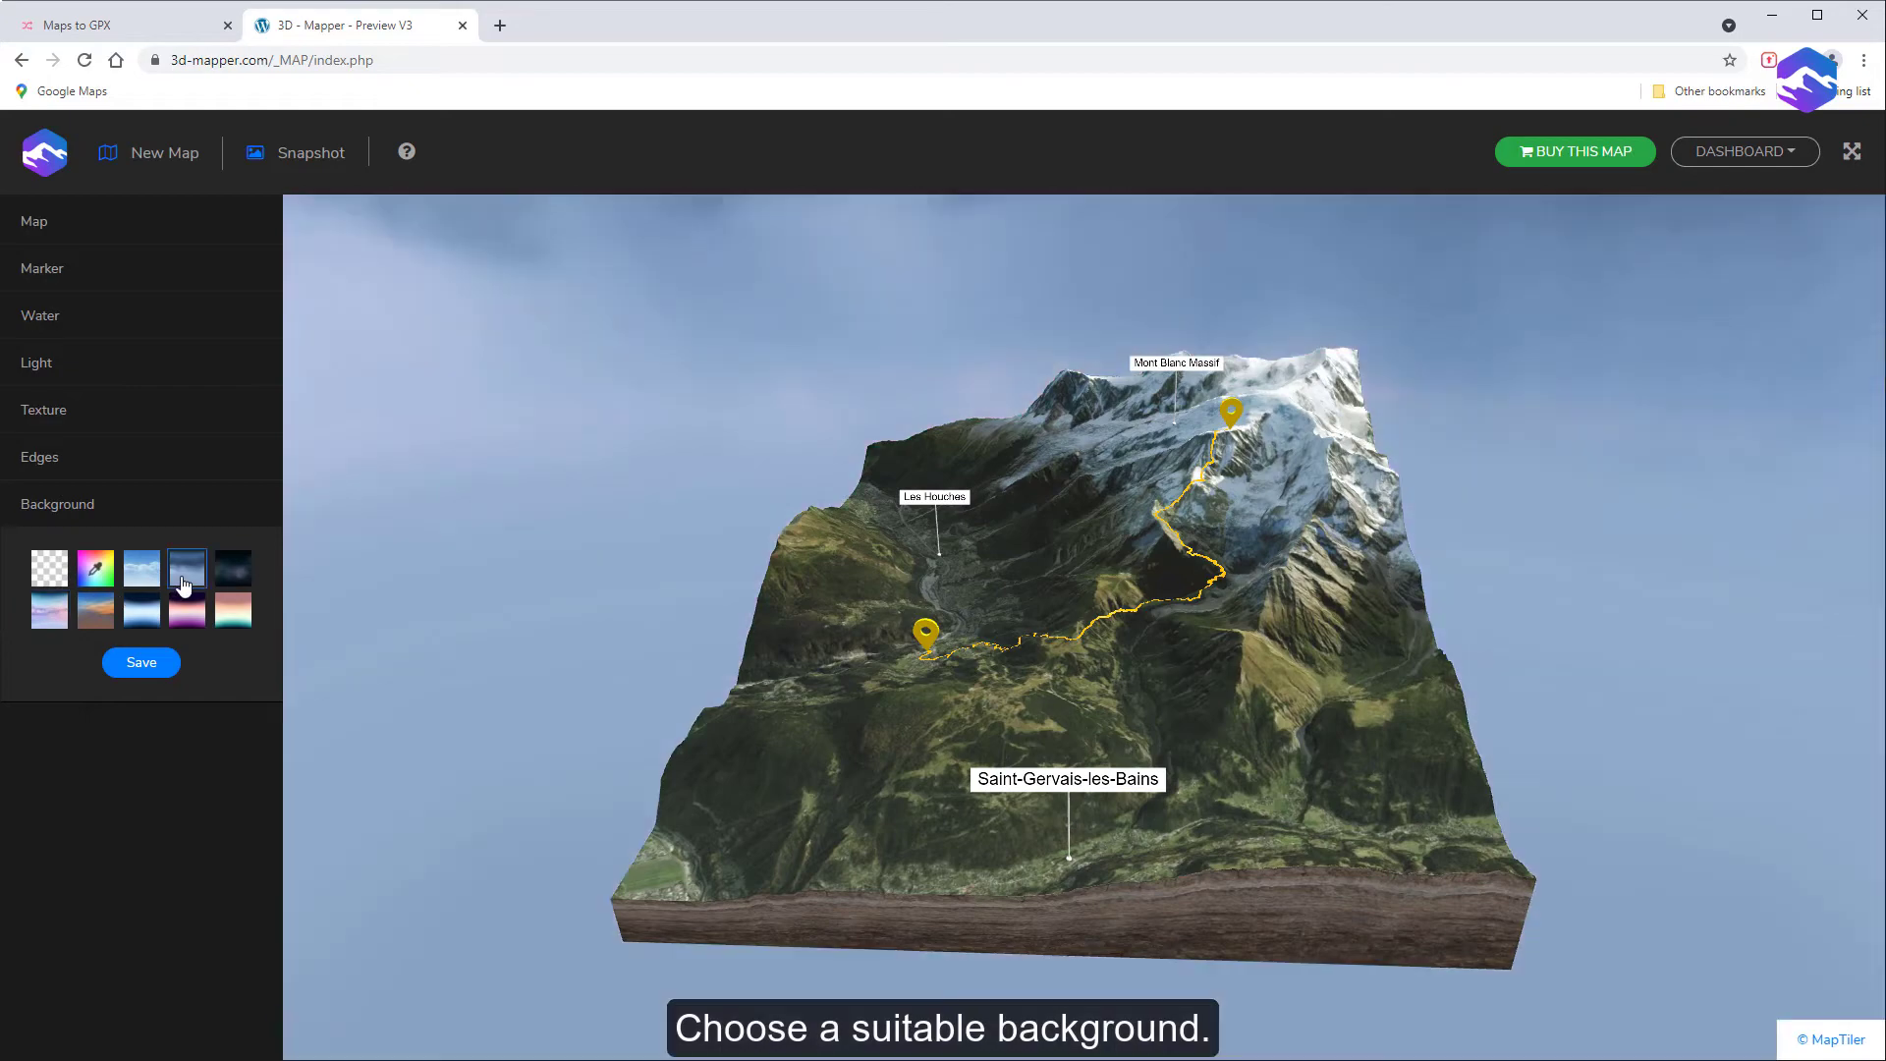
{"action": "left_click", "coordinate": [55, 616]}
{"action": "left_click_drag", "start_coordinate": [767, 606], "coordinate": [835, 618]}
{"action": "scroll", "coordinate": [822, 612], "scroll_direction": "up", "scroll_amount": 3}
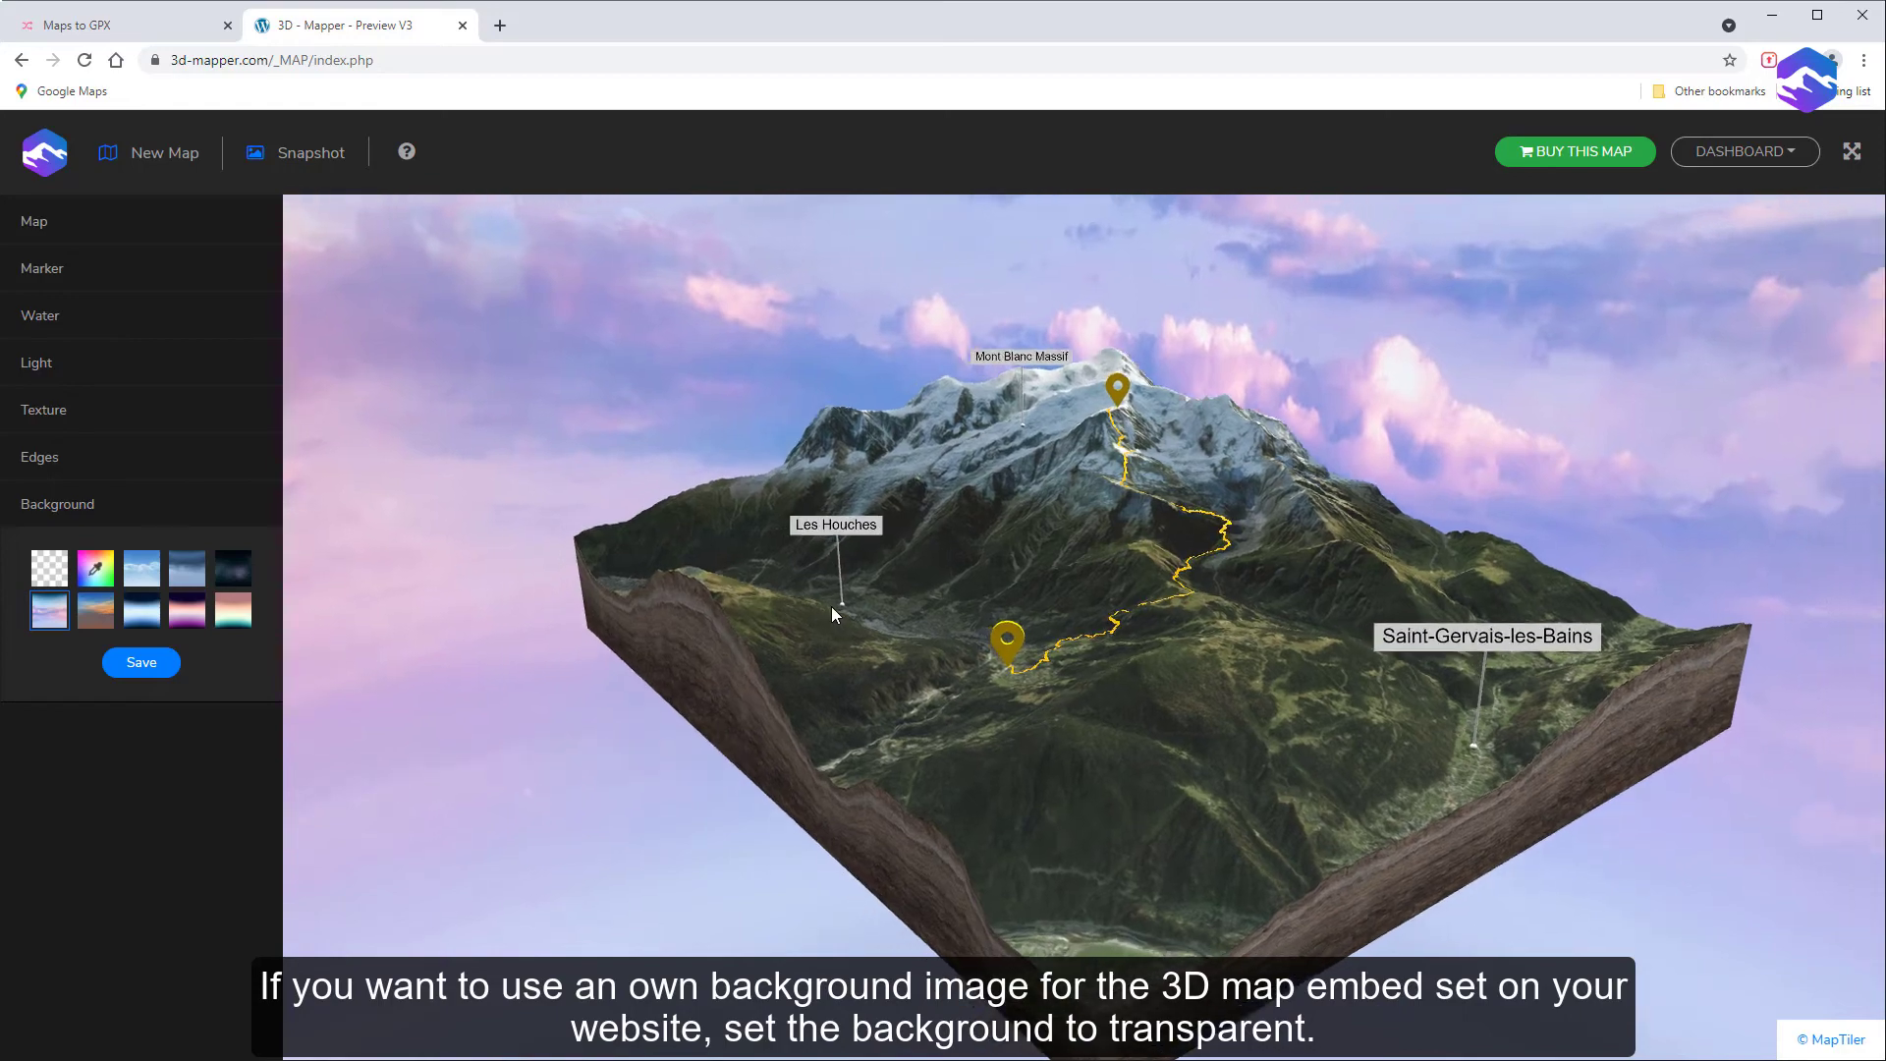
- Lower the map's rotation speed slider from 0.3 to 0.2
{"action": "left_click", "coordinate": [33, 223]}
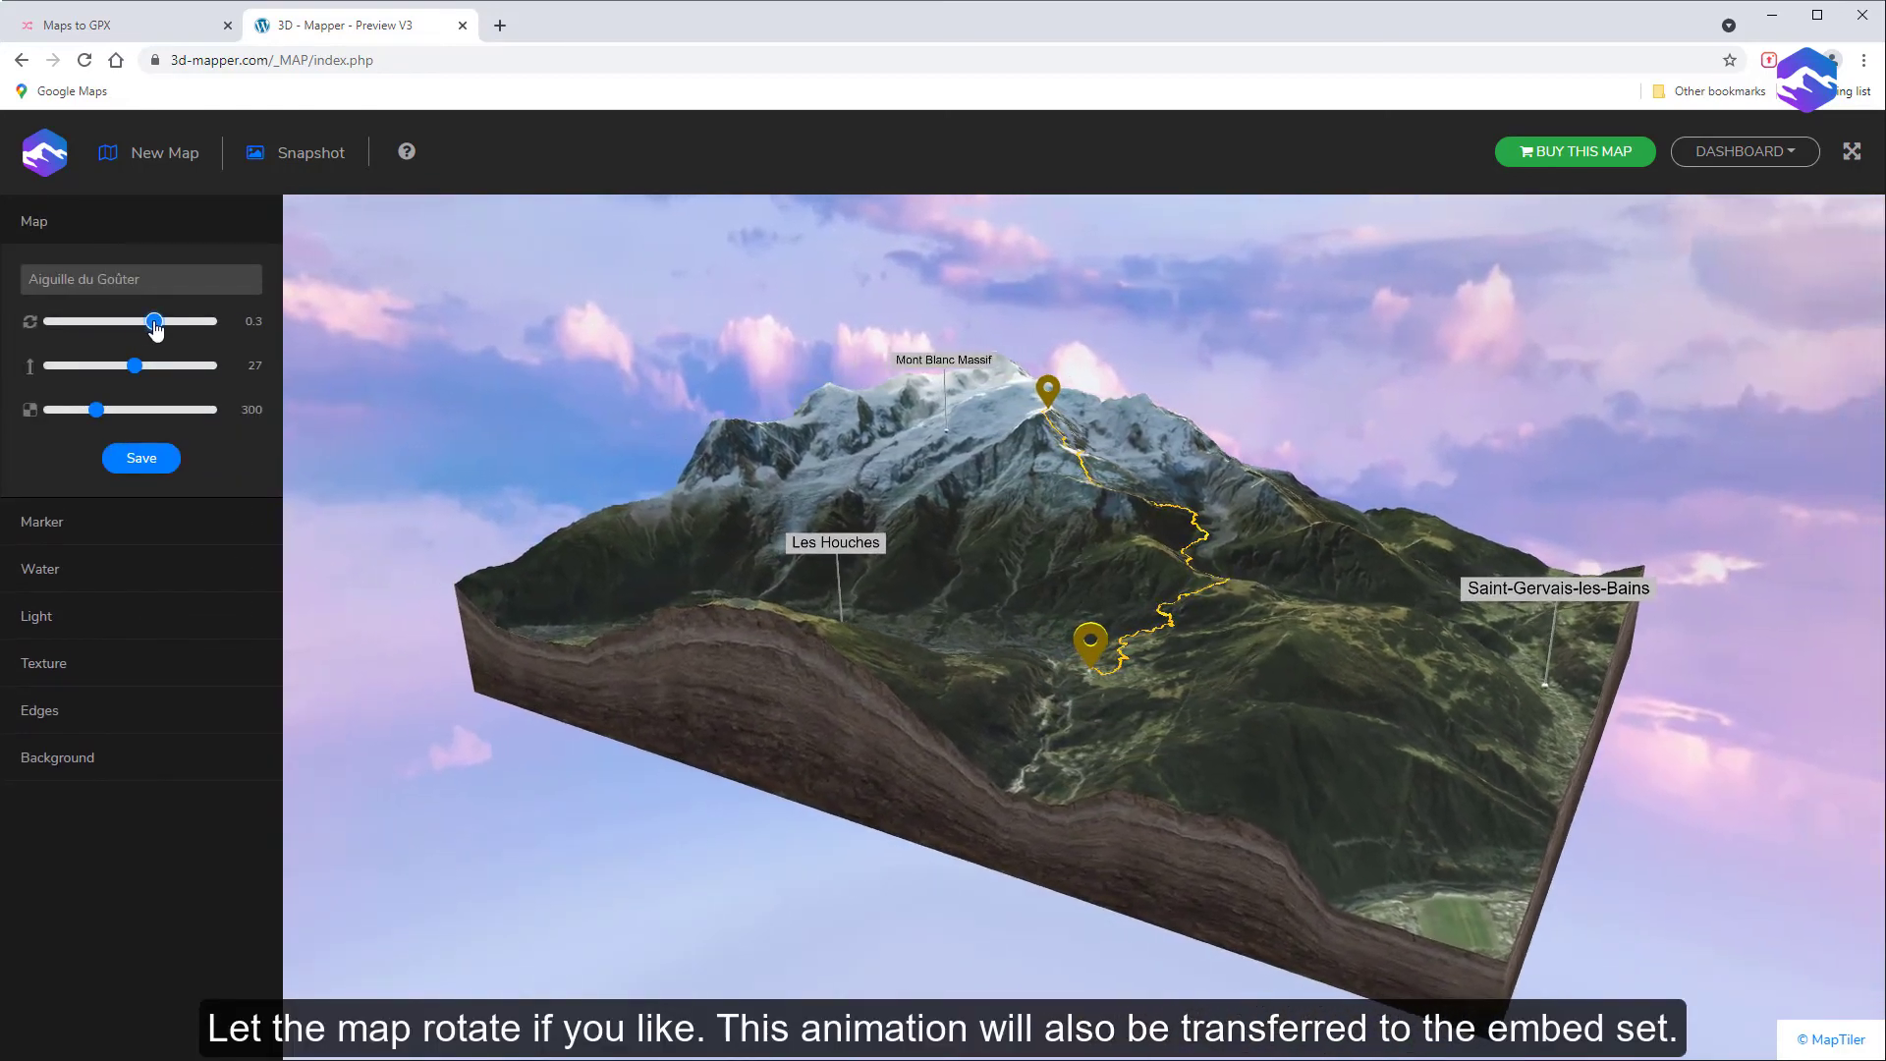
{"action": "left_click_drag", "start_coordinate": [154, 328], "coordinate": [148, 334]}
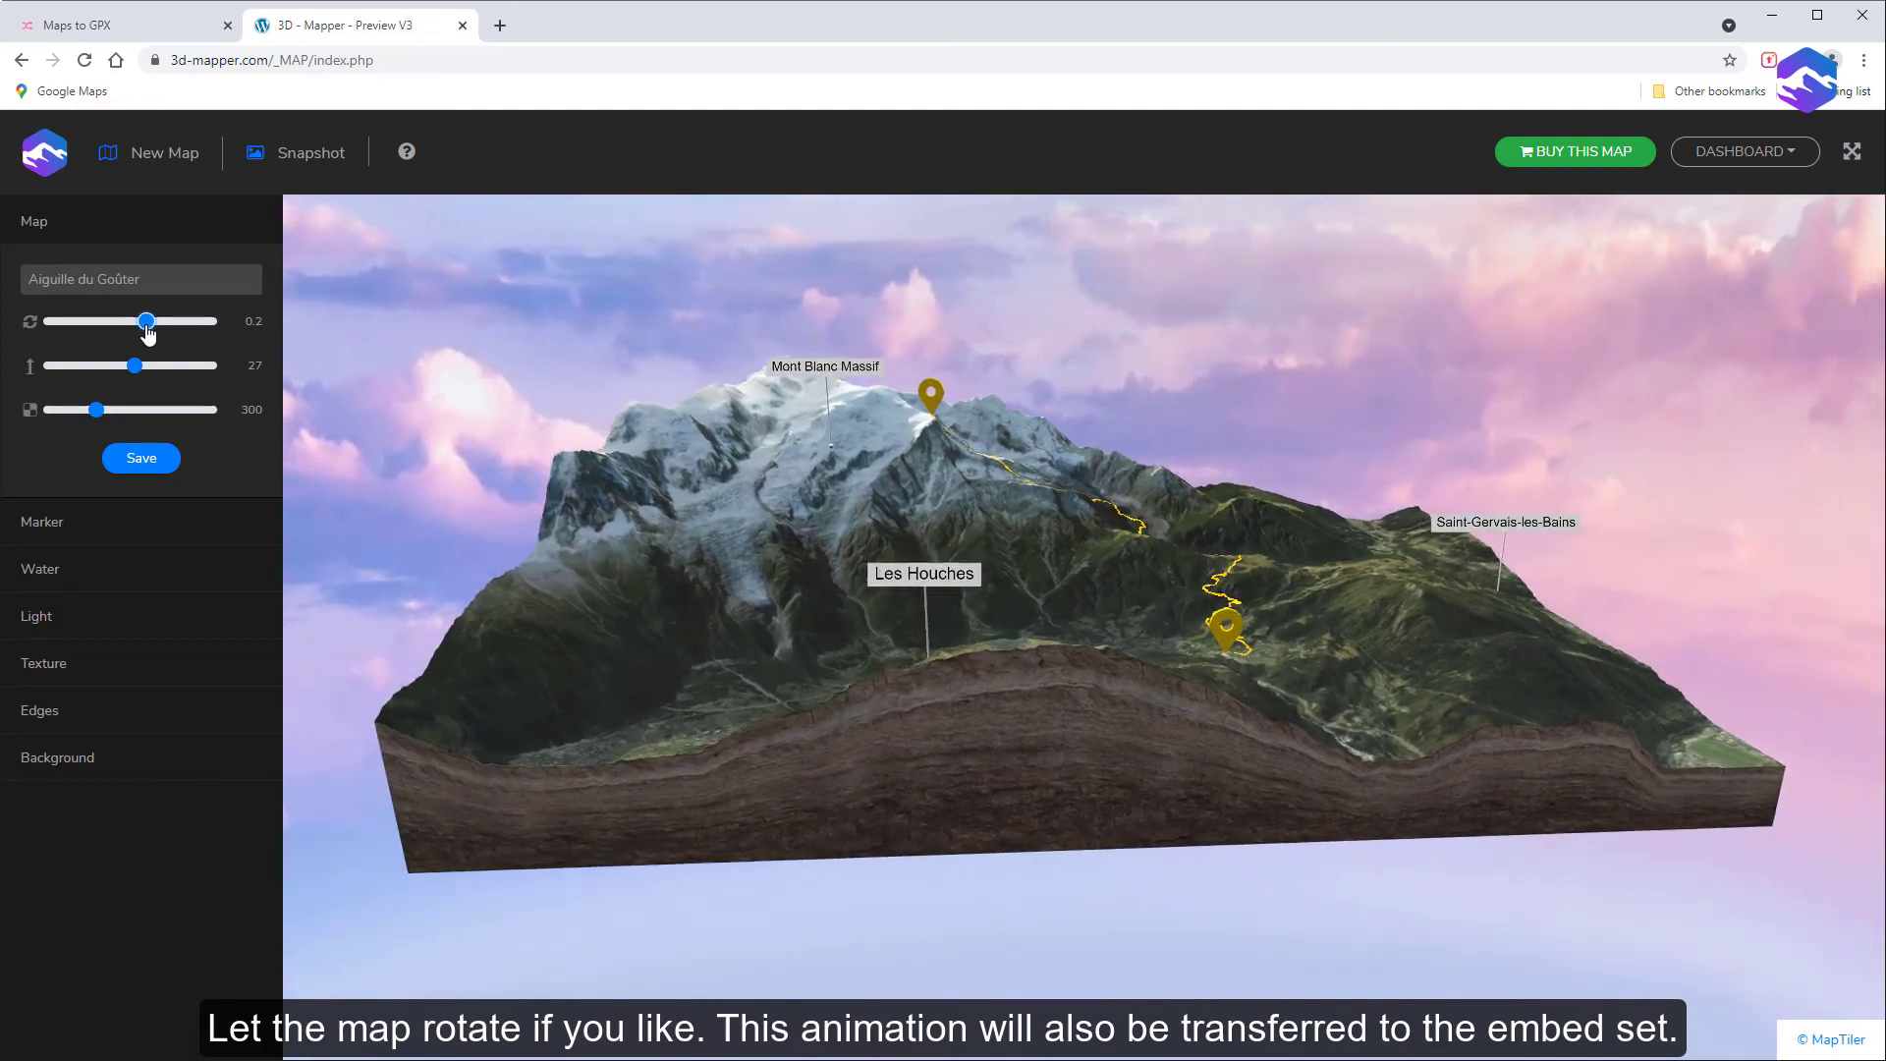